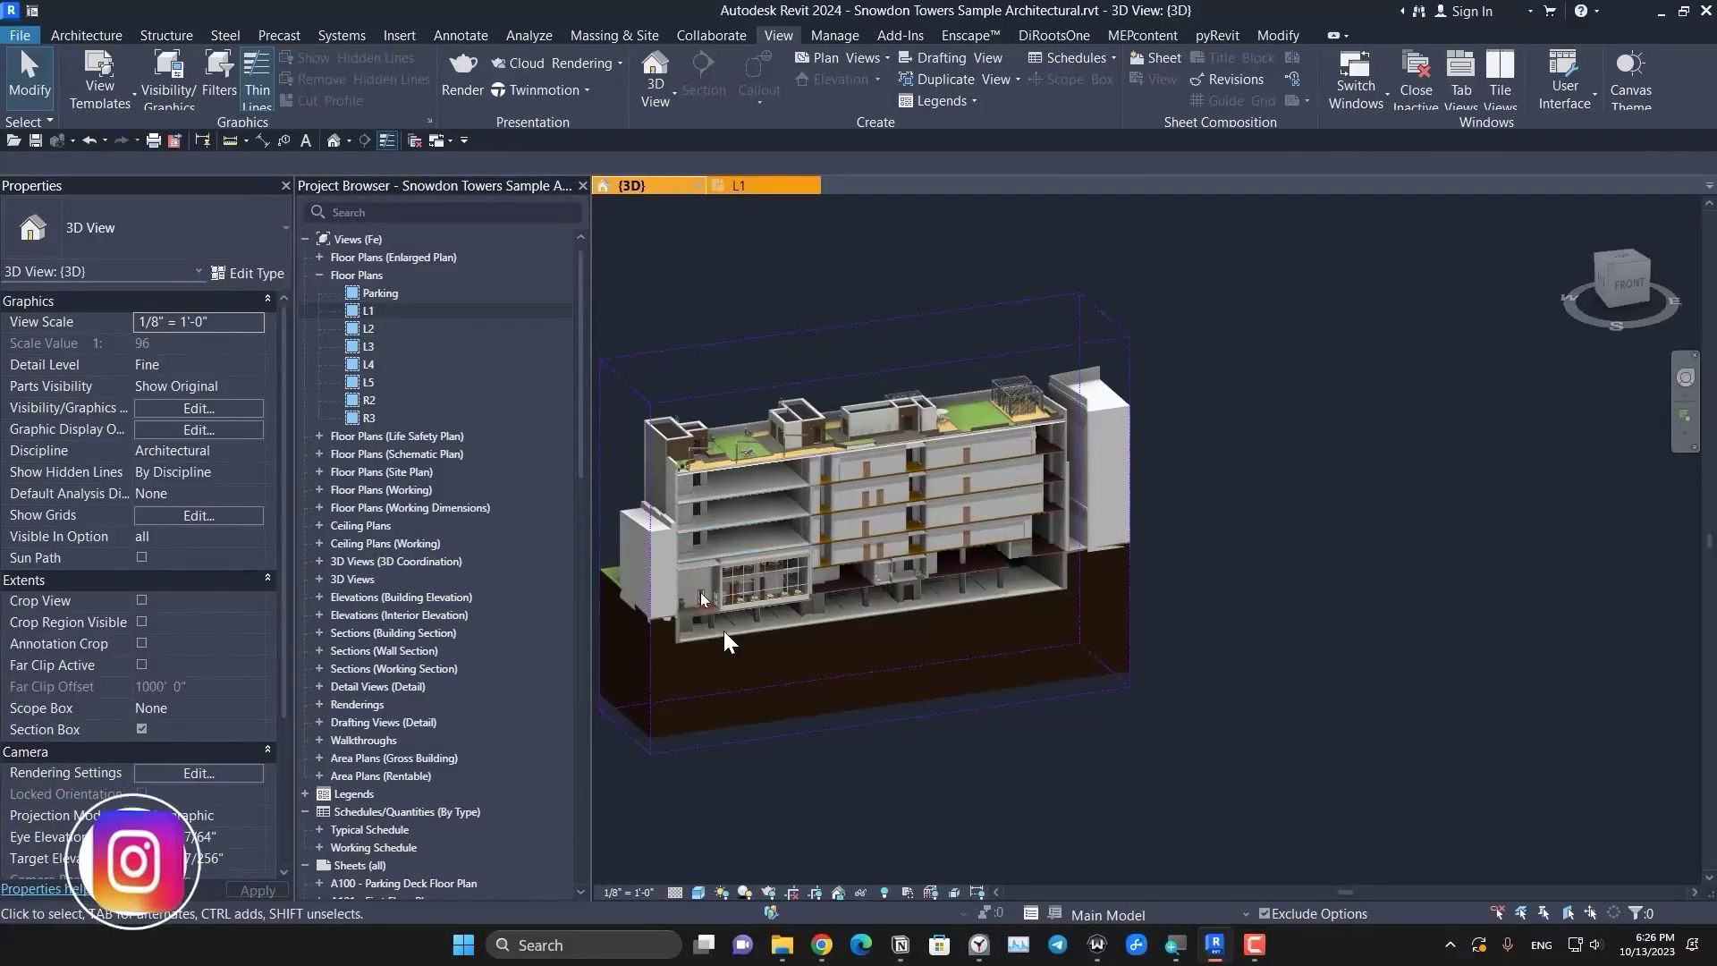
- Snap to the top view and stretch the section box over the whole building
middle_click_drag(859, 680, 931, 658)
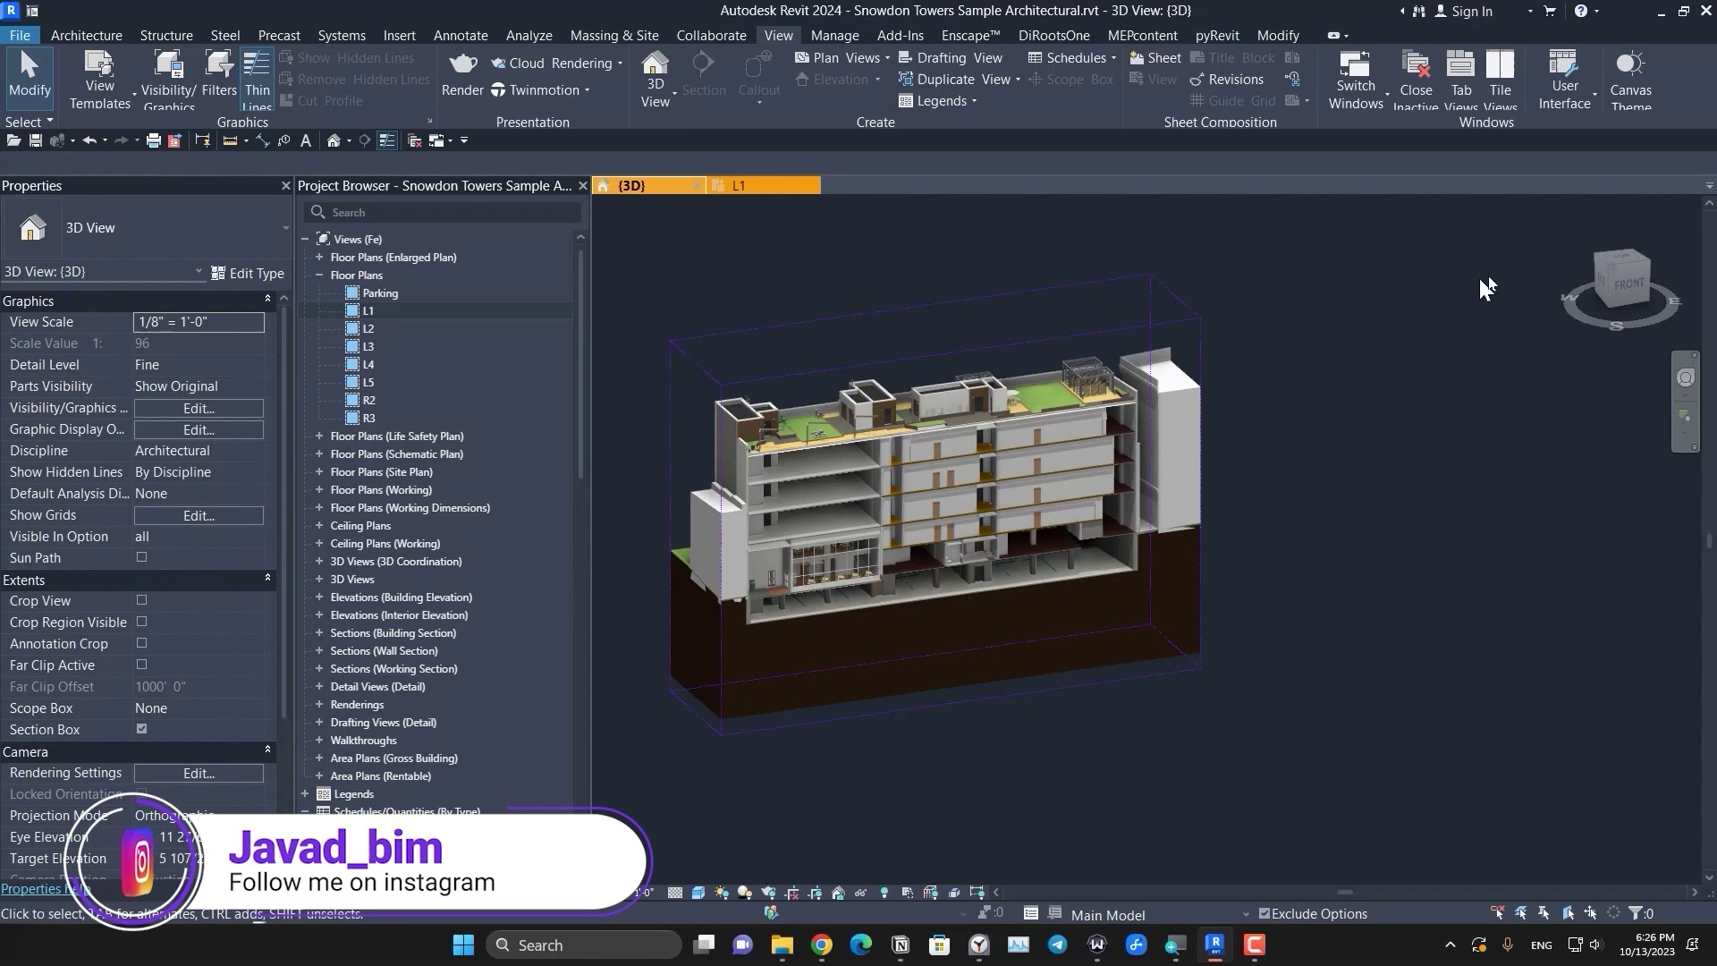
left_click_drag(1628, 254, 1633, 268)
left_click(1629, 264)
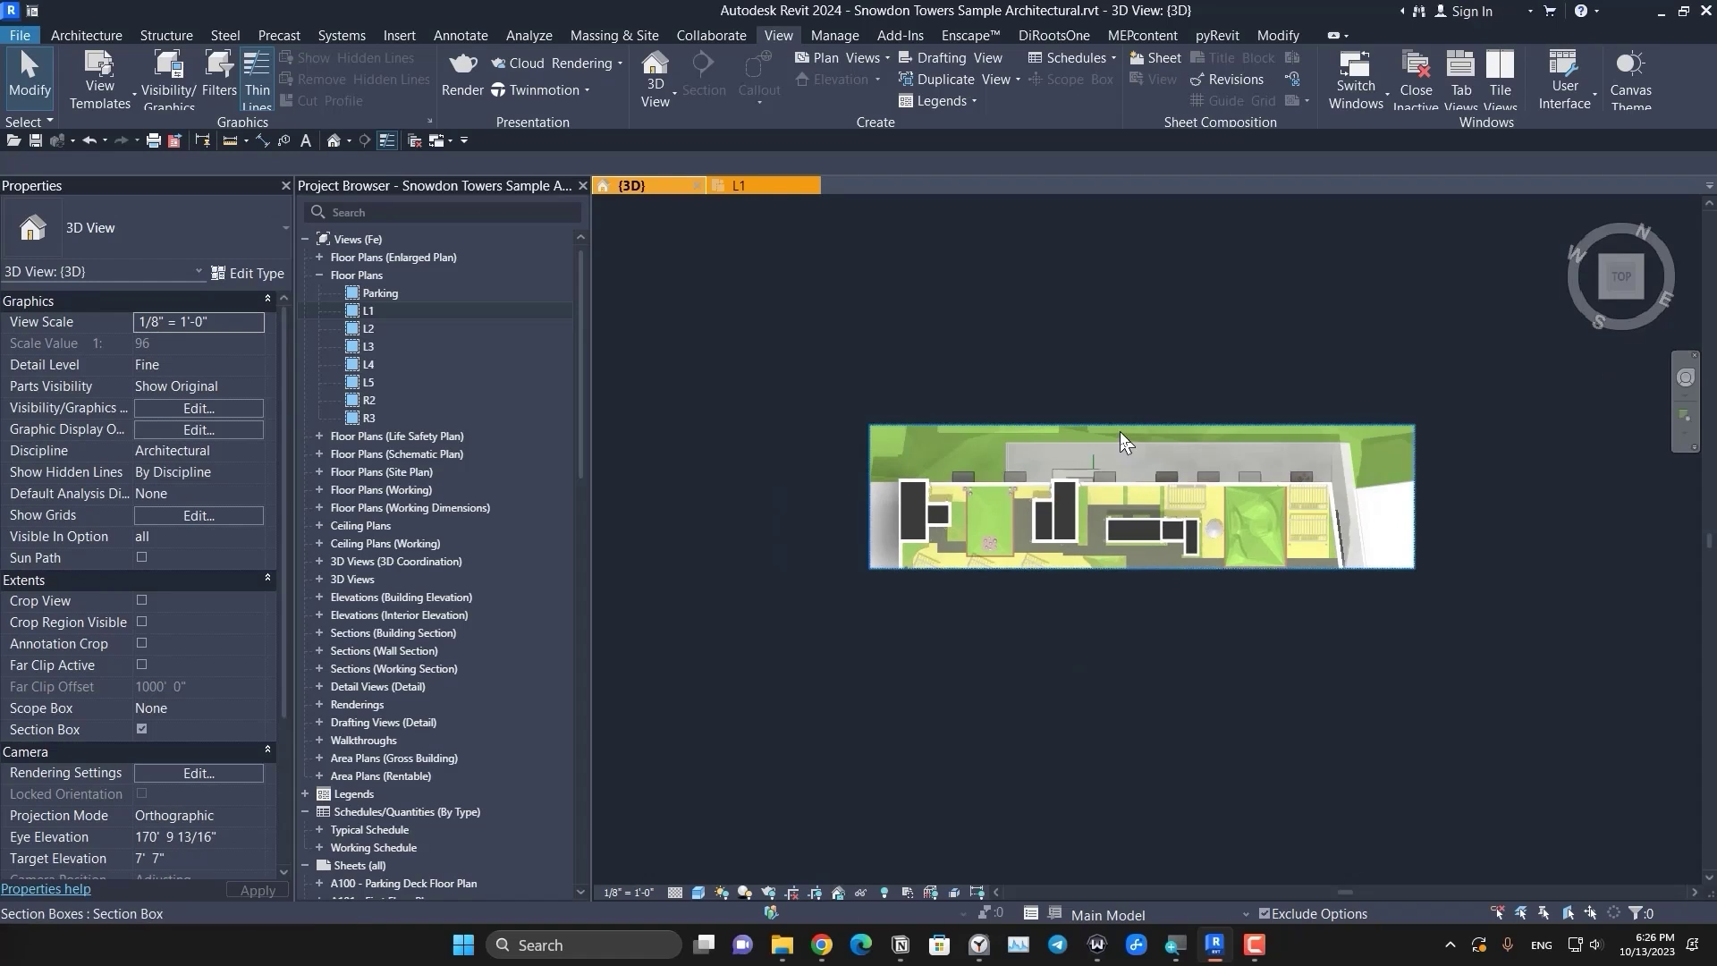
left_click(1107, 429)
left_click_drag(1141, 569, 1135, 677)
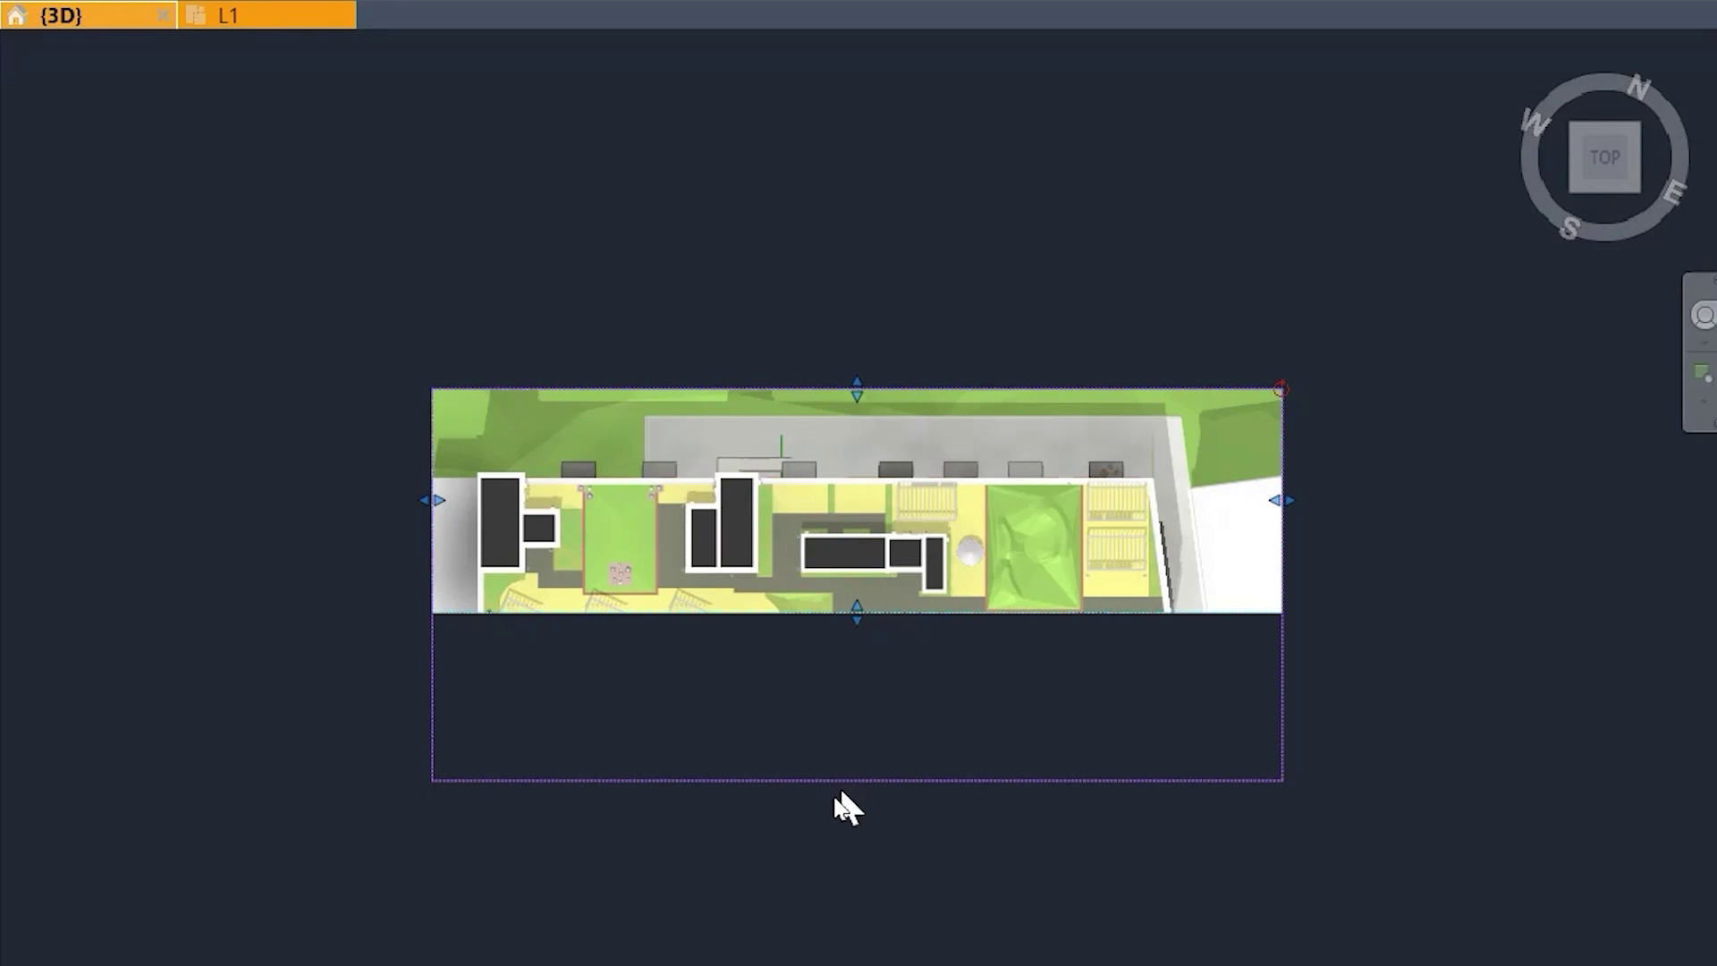
left_click_drag(837, 793, 809, 828)
middle_click_drag(792, 901, 902, 428, "shift")
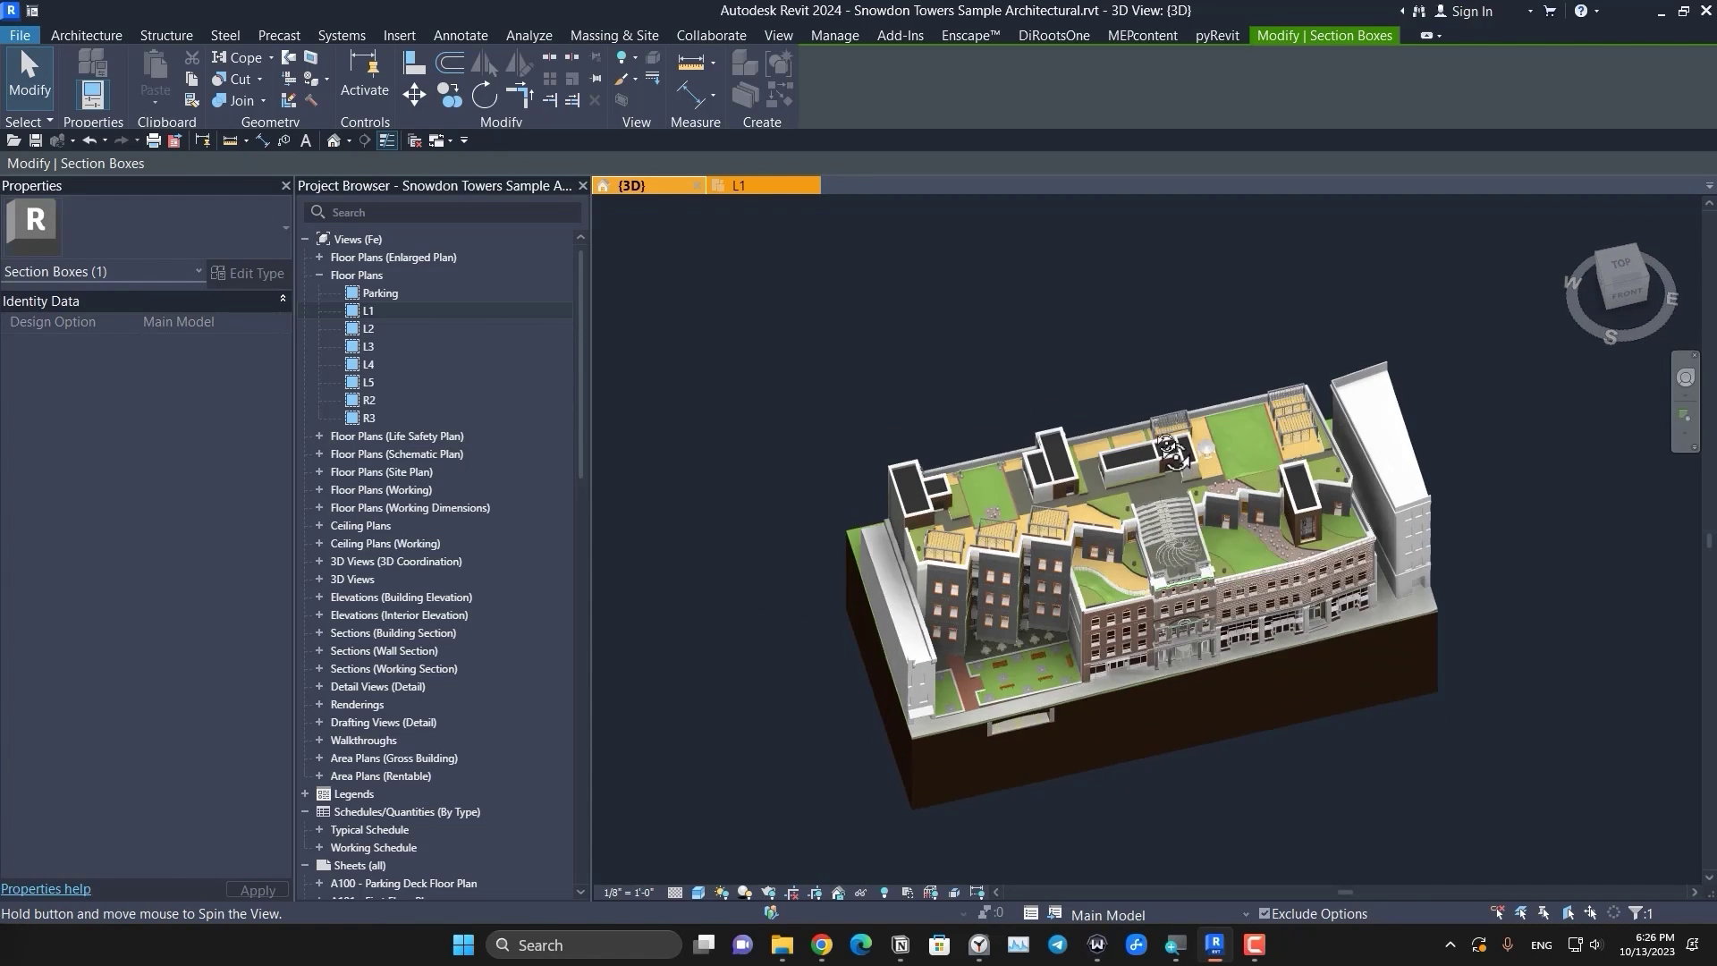
middle_click_drag(1170, 450, 1127, 567, "shift")
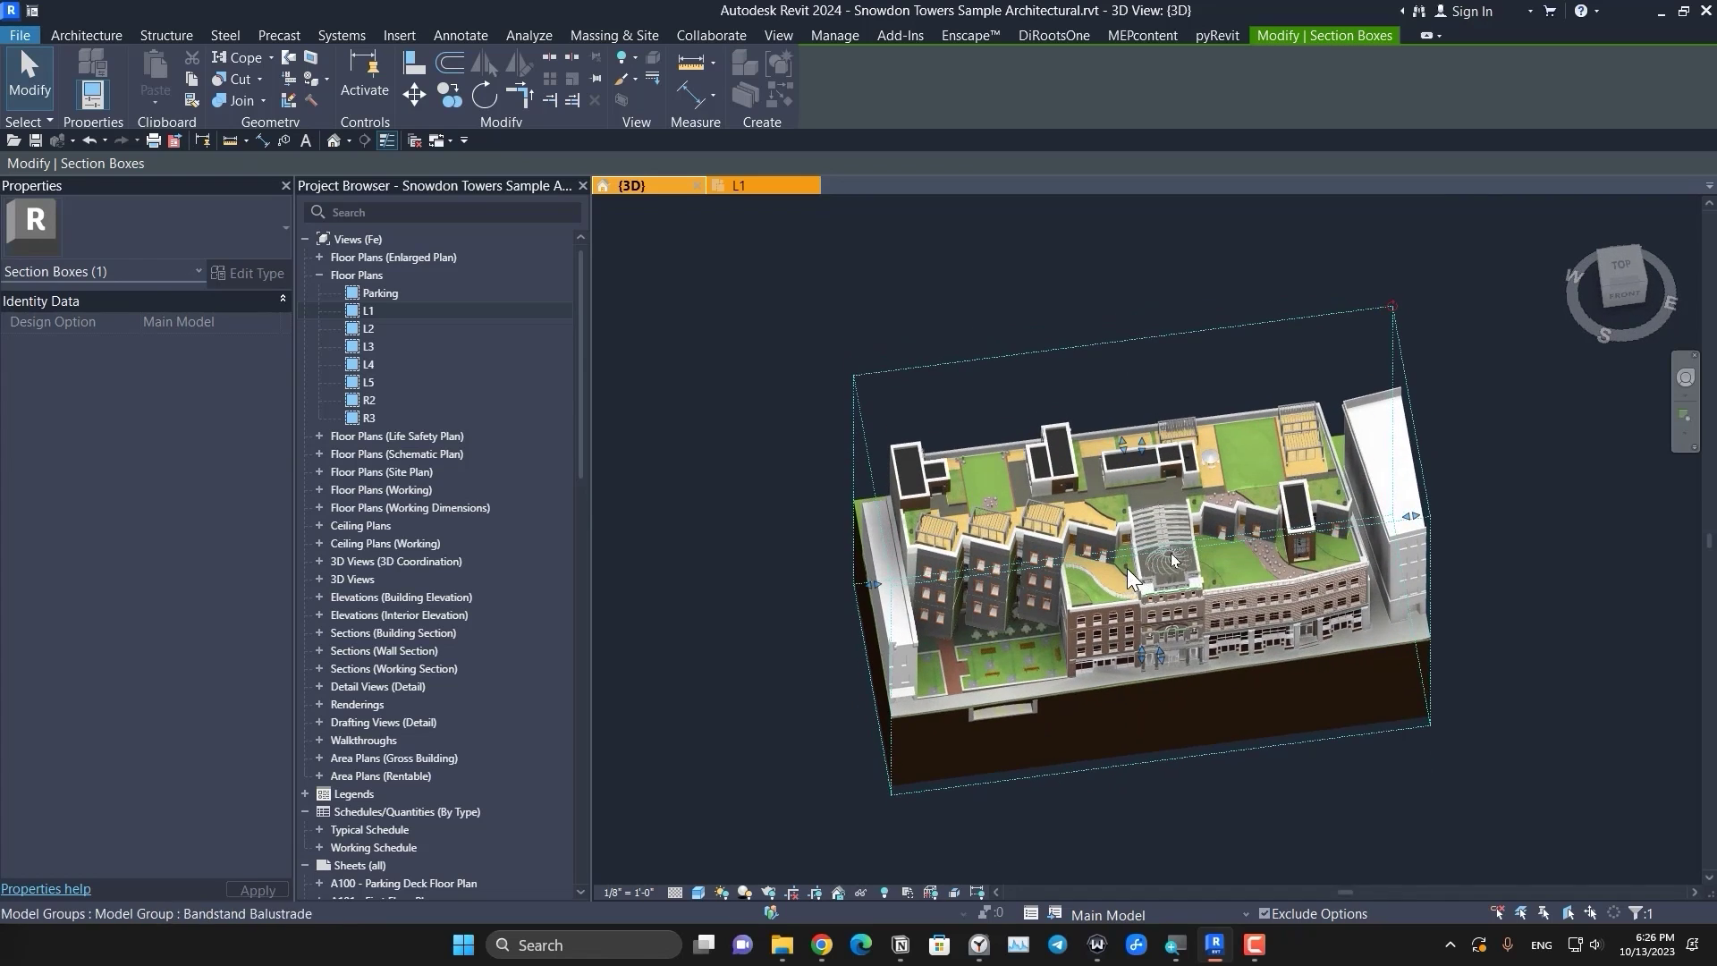
left_click(1628, 269)
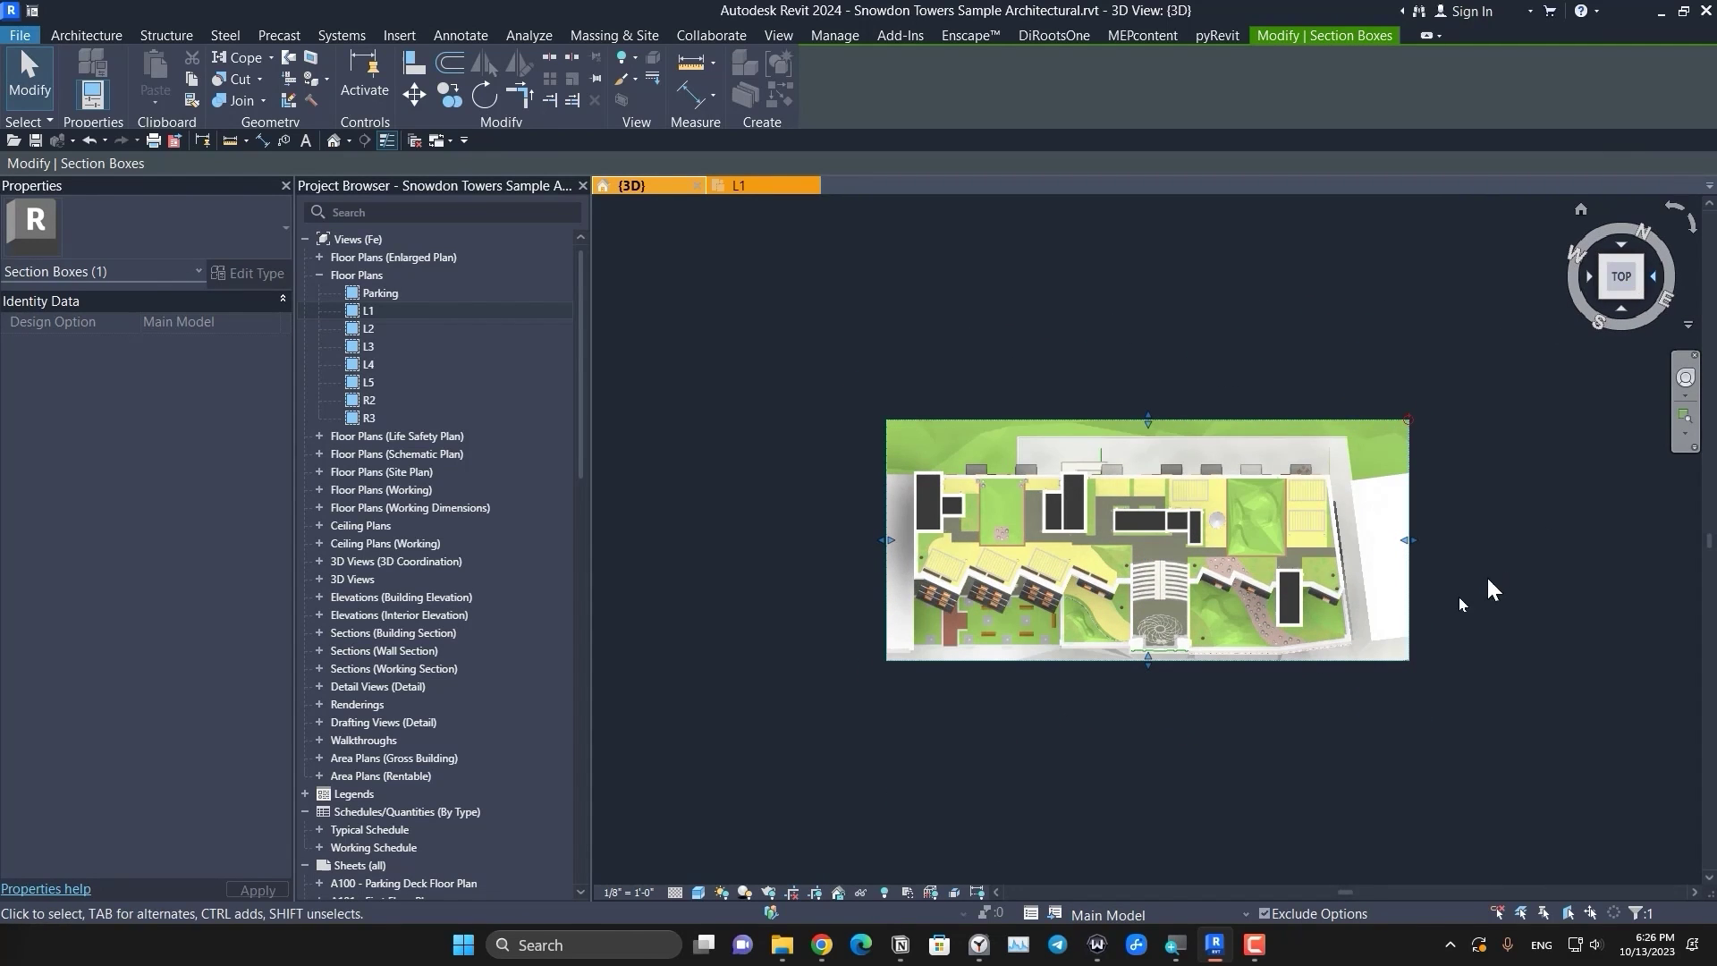
- Pull the section box edge across the walkway to cut the building lengthwise
scroll(1306, 577, "up", 5)
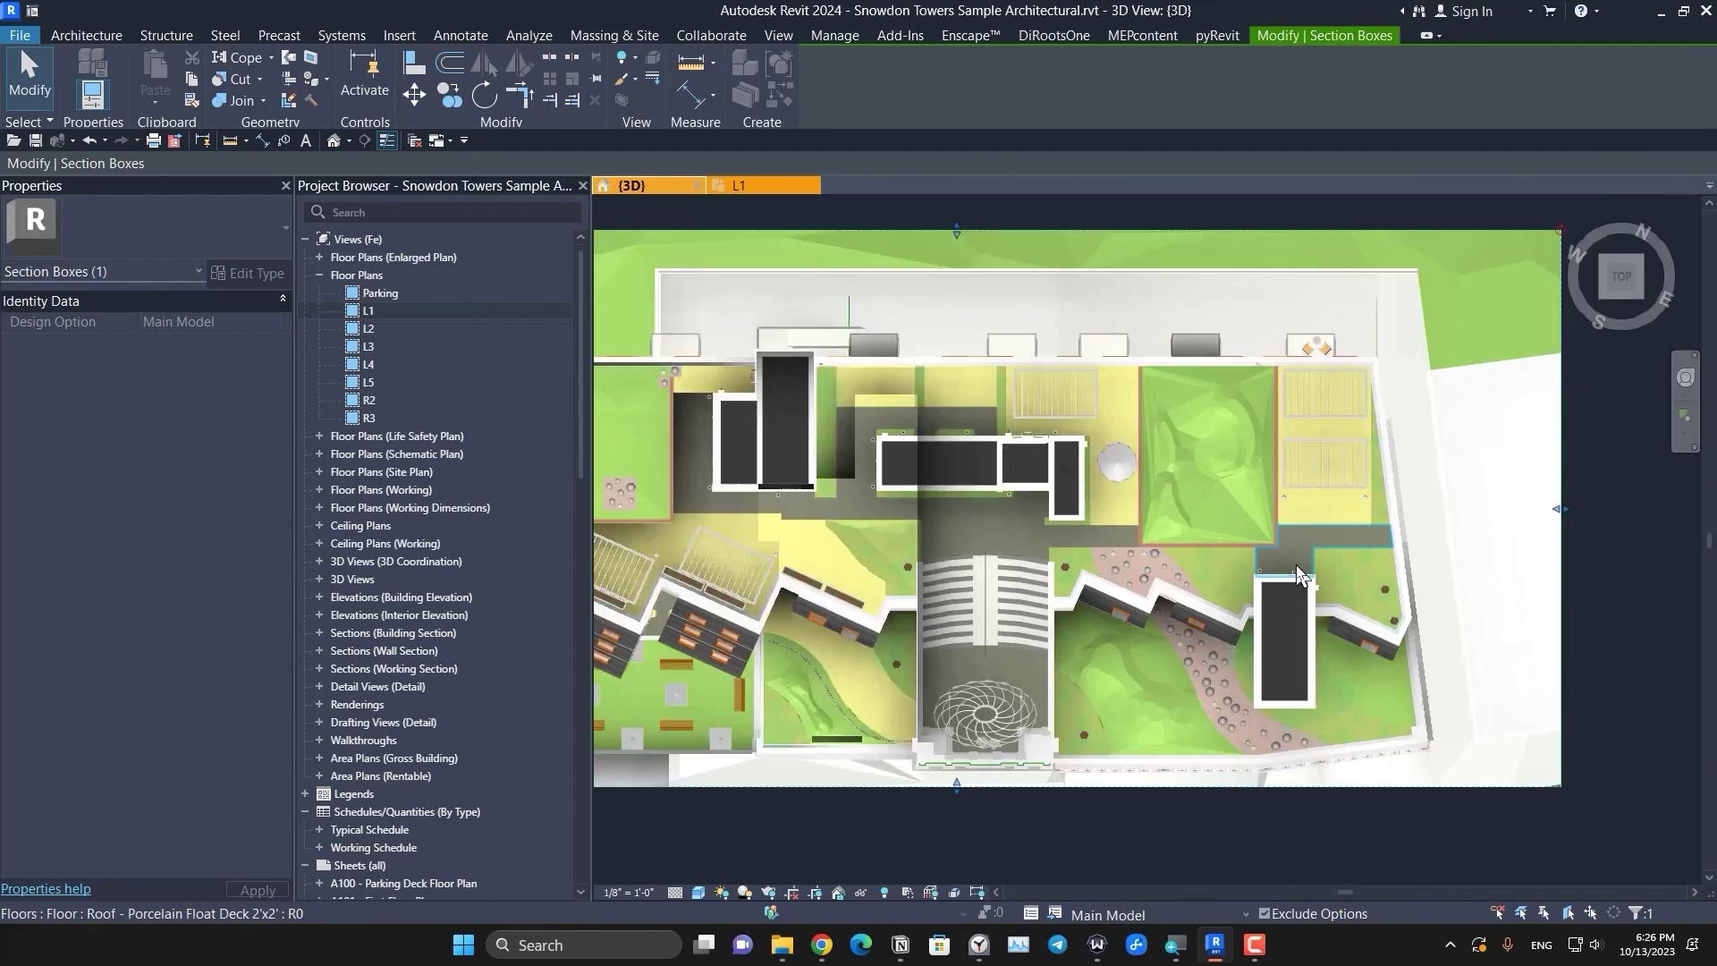
scroll(1297, 574, "down", 3)
scroll(1200, 605, "up", 2)
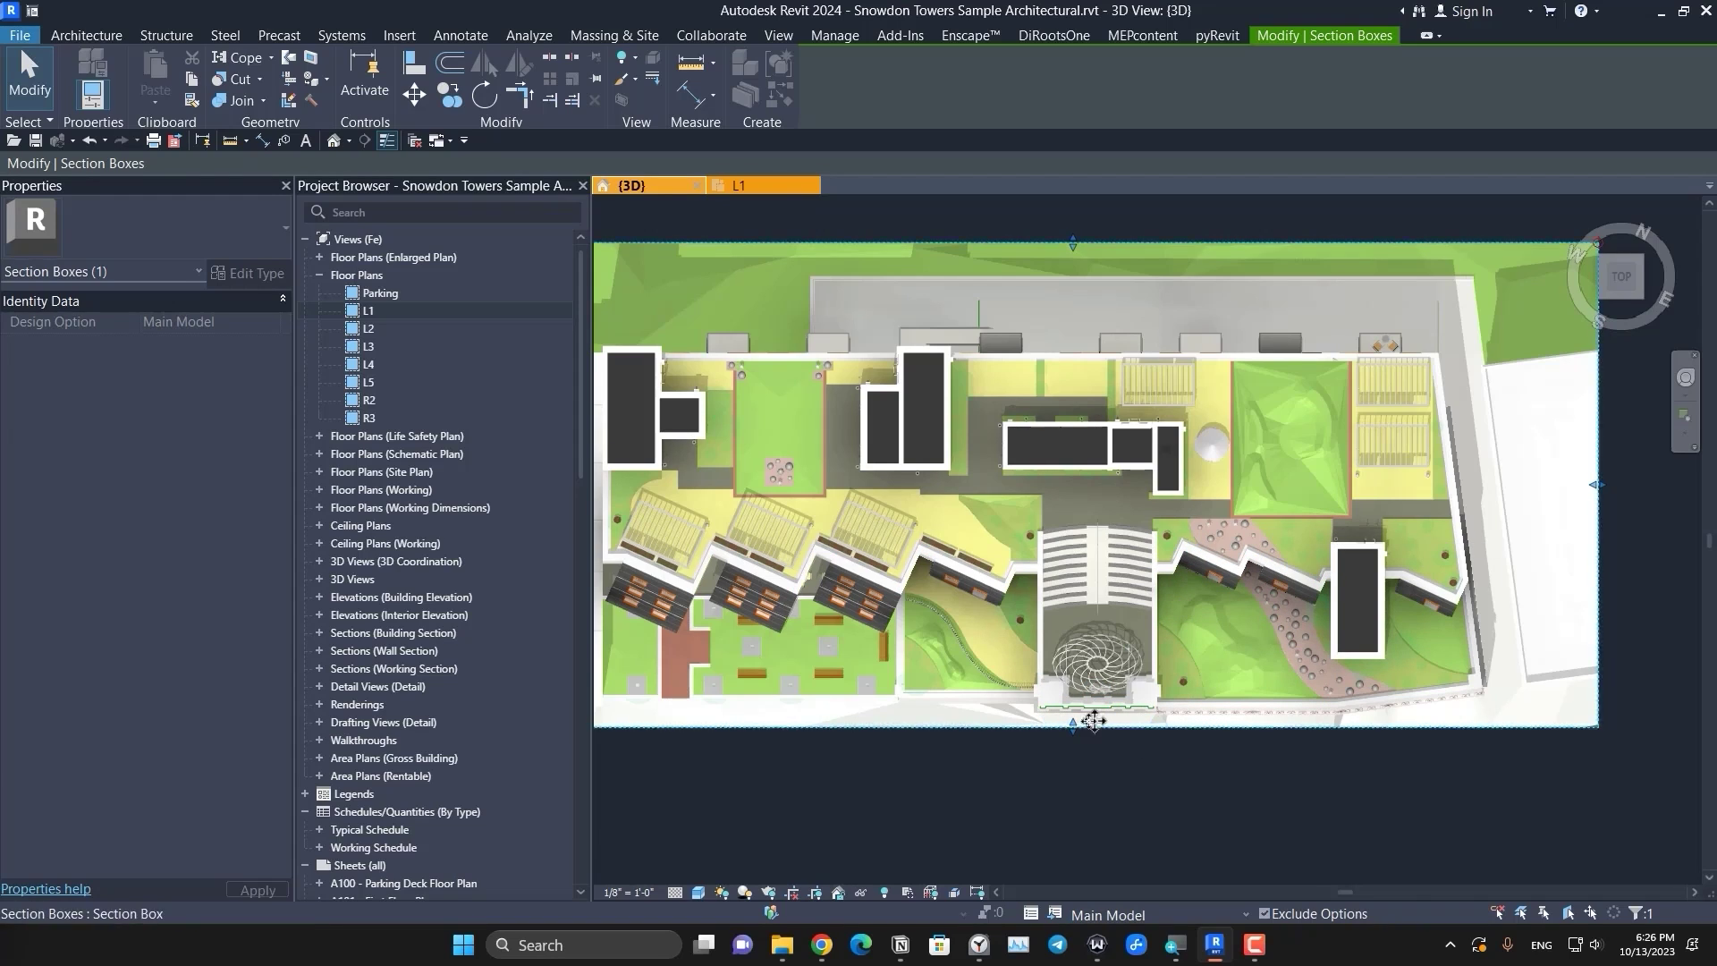
left_click_drag(1093, 721, 1257, 552)
scroll(1257, 552, "up", 4)
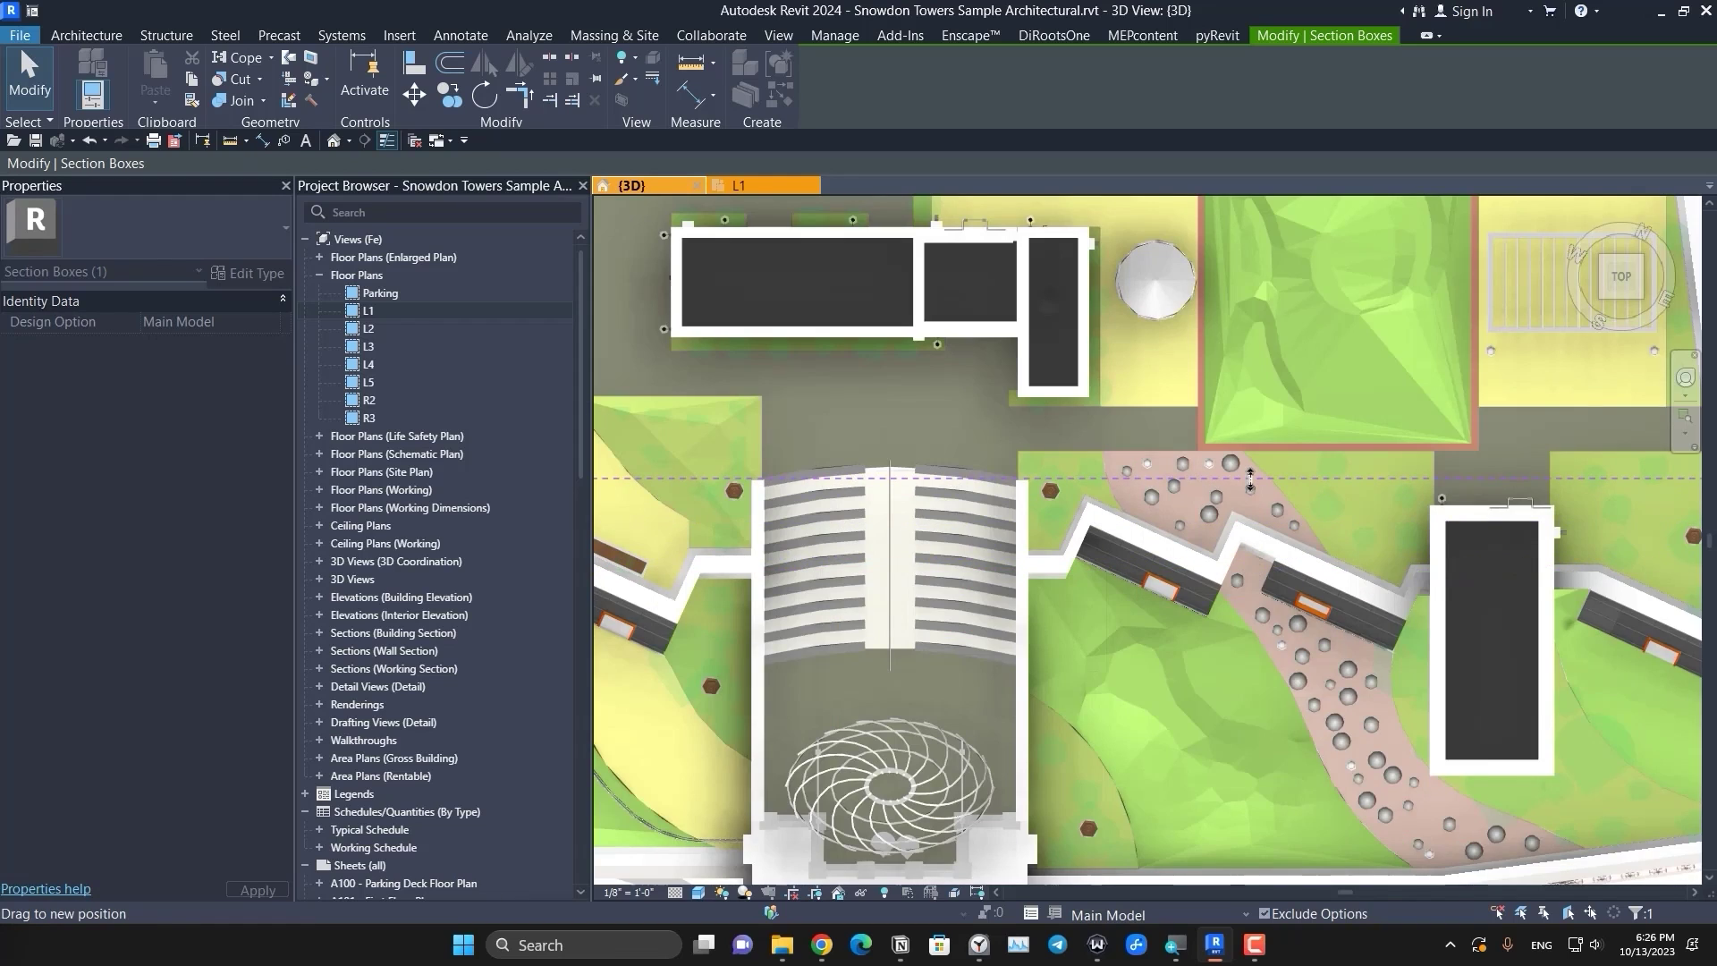
scroll(1250, 480, "up", 4)
left_click_drag(1251, 480, 1233, 413)
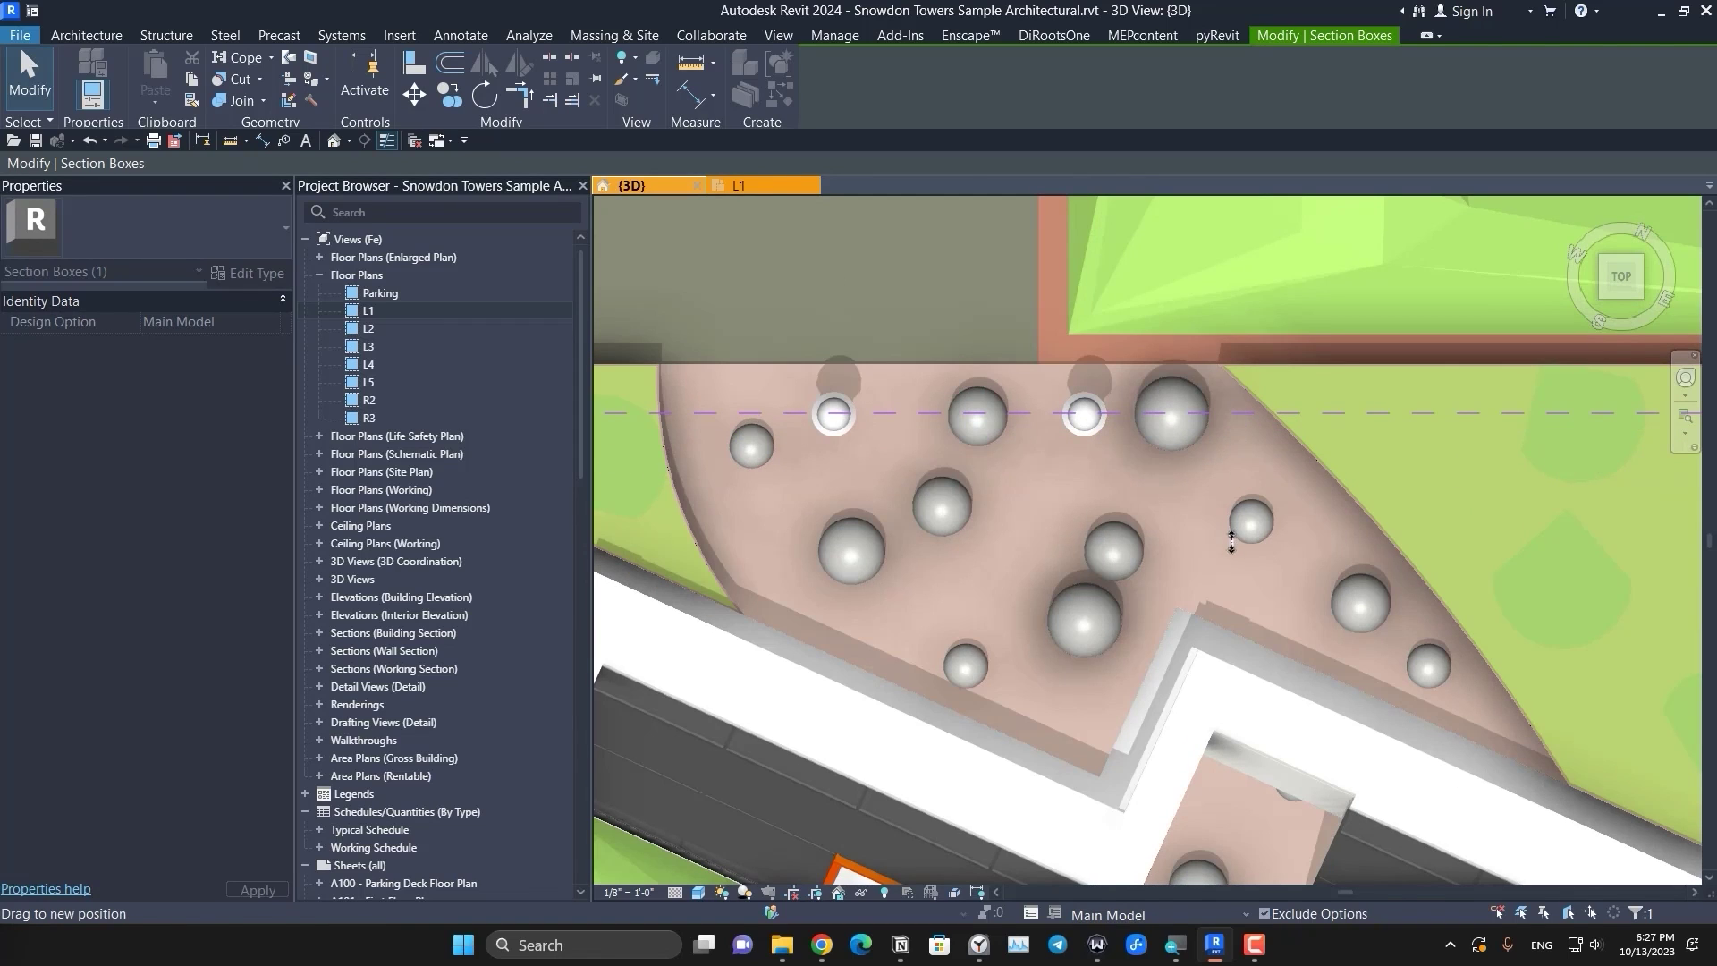
left_click_drag(1232, 541, 1227, 549)
scroll(1226, 546, "down", 10)
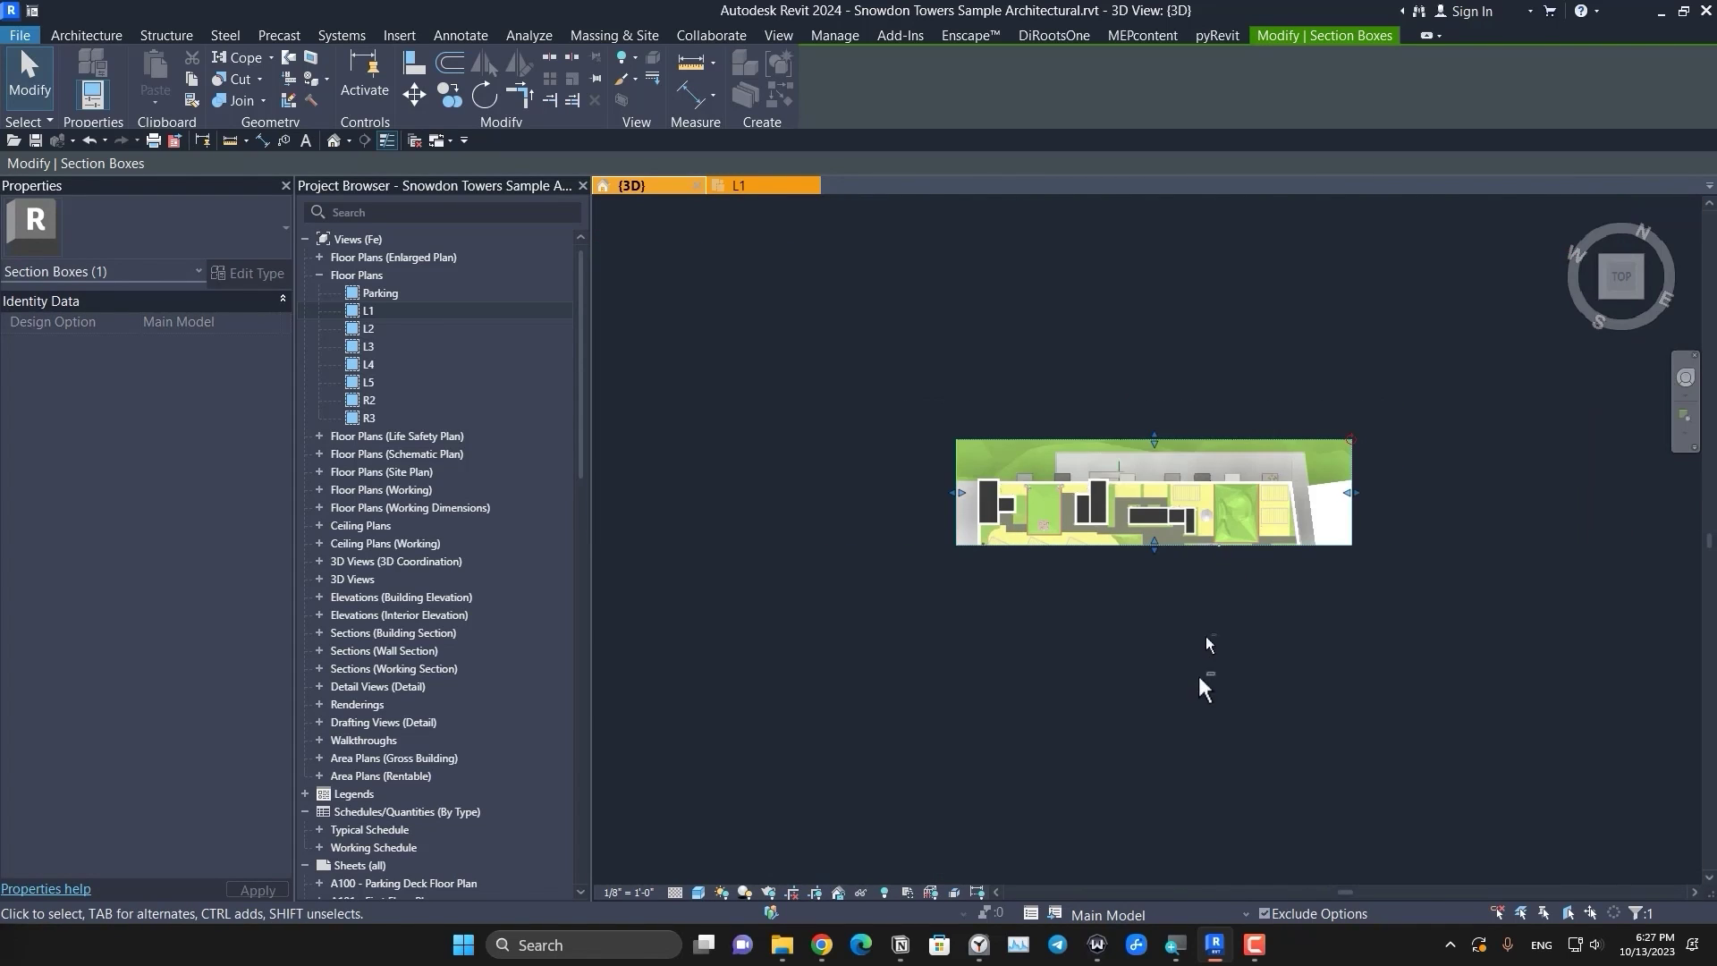
- Orbit to a front-corner view of the cutaway and start Enscape's live render
middle_click_drag(1265, 330, 1209, 426, "shift")
key("Escape")
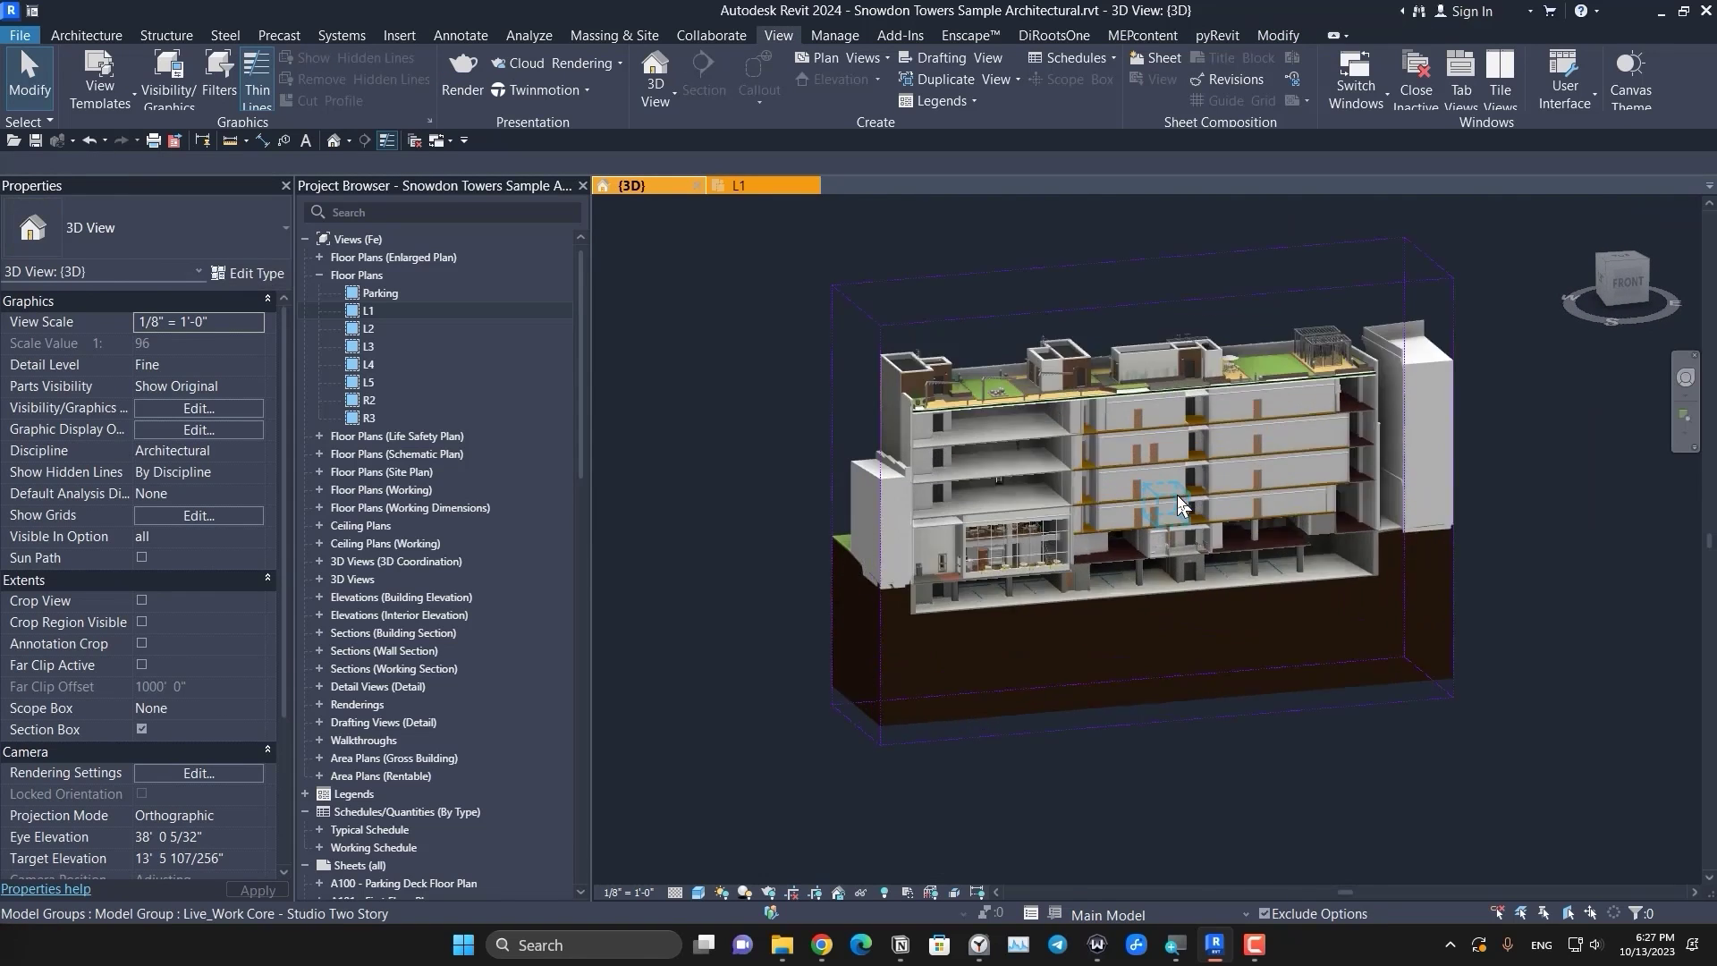
scroll(1177, 495, "up", 2)
middle_click_drag(946, 701, 948, 696, "shift")
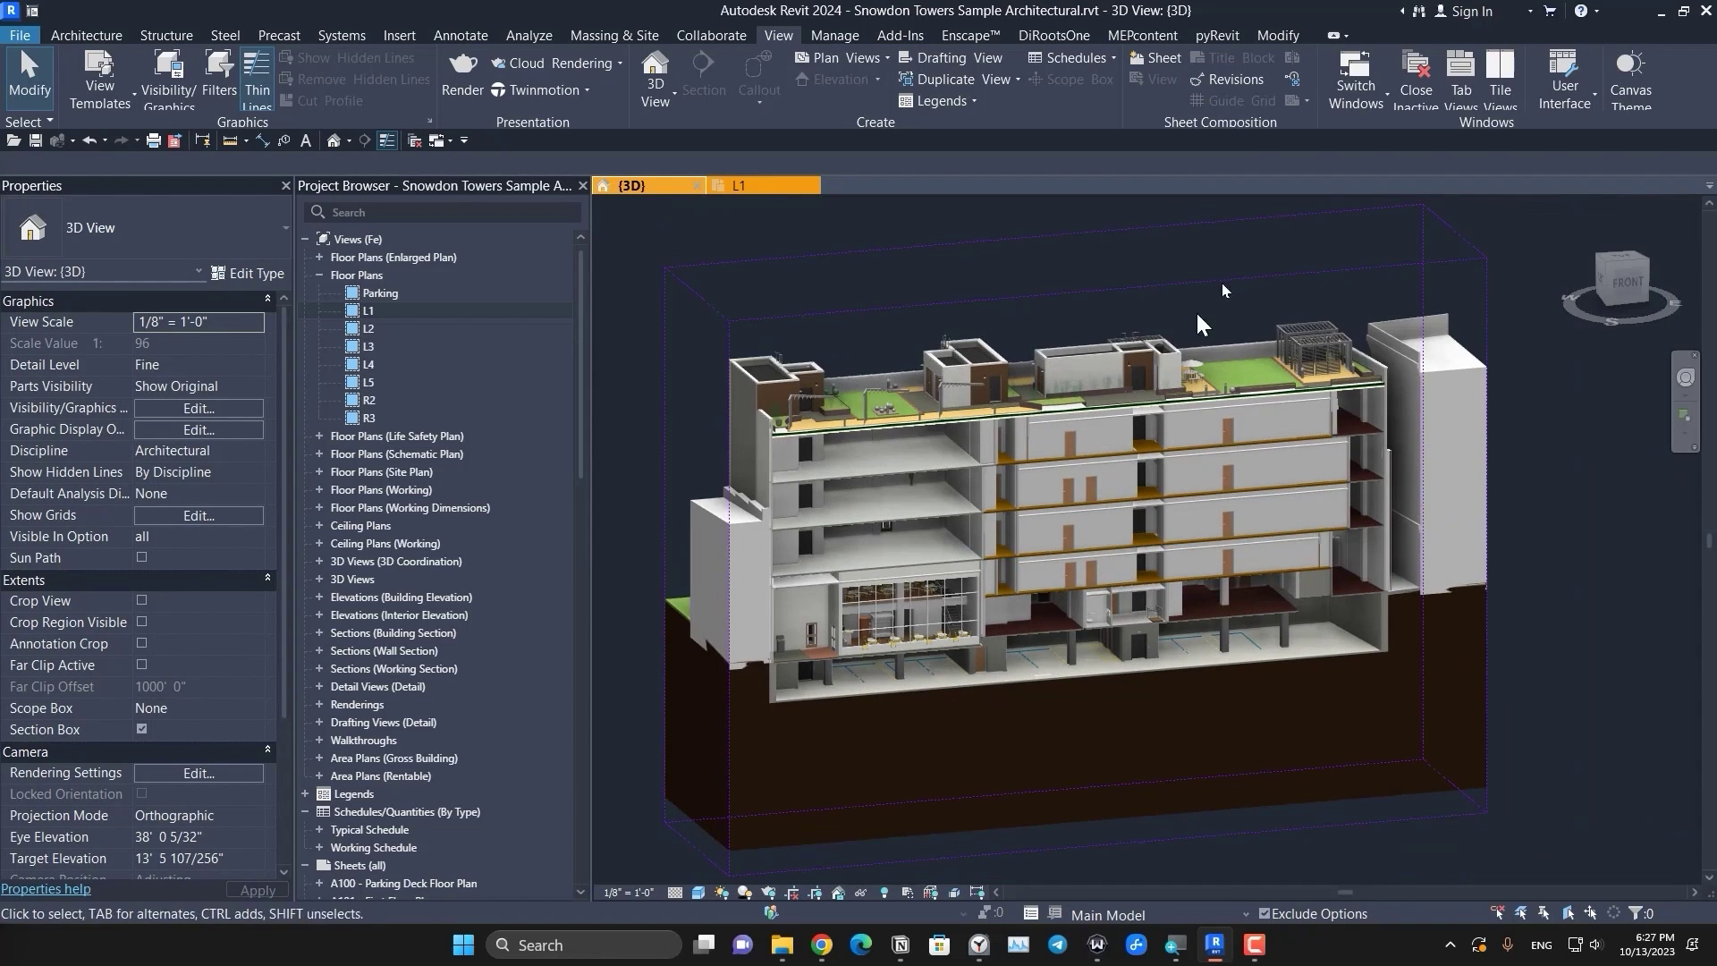
left_click(973, 36)
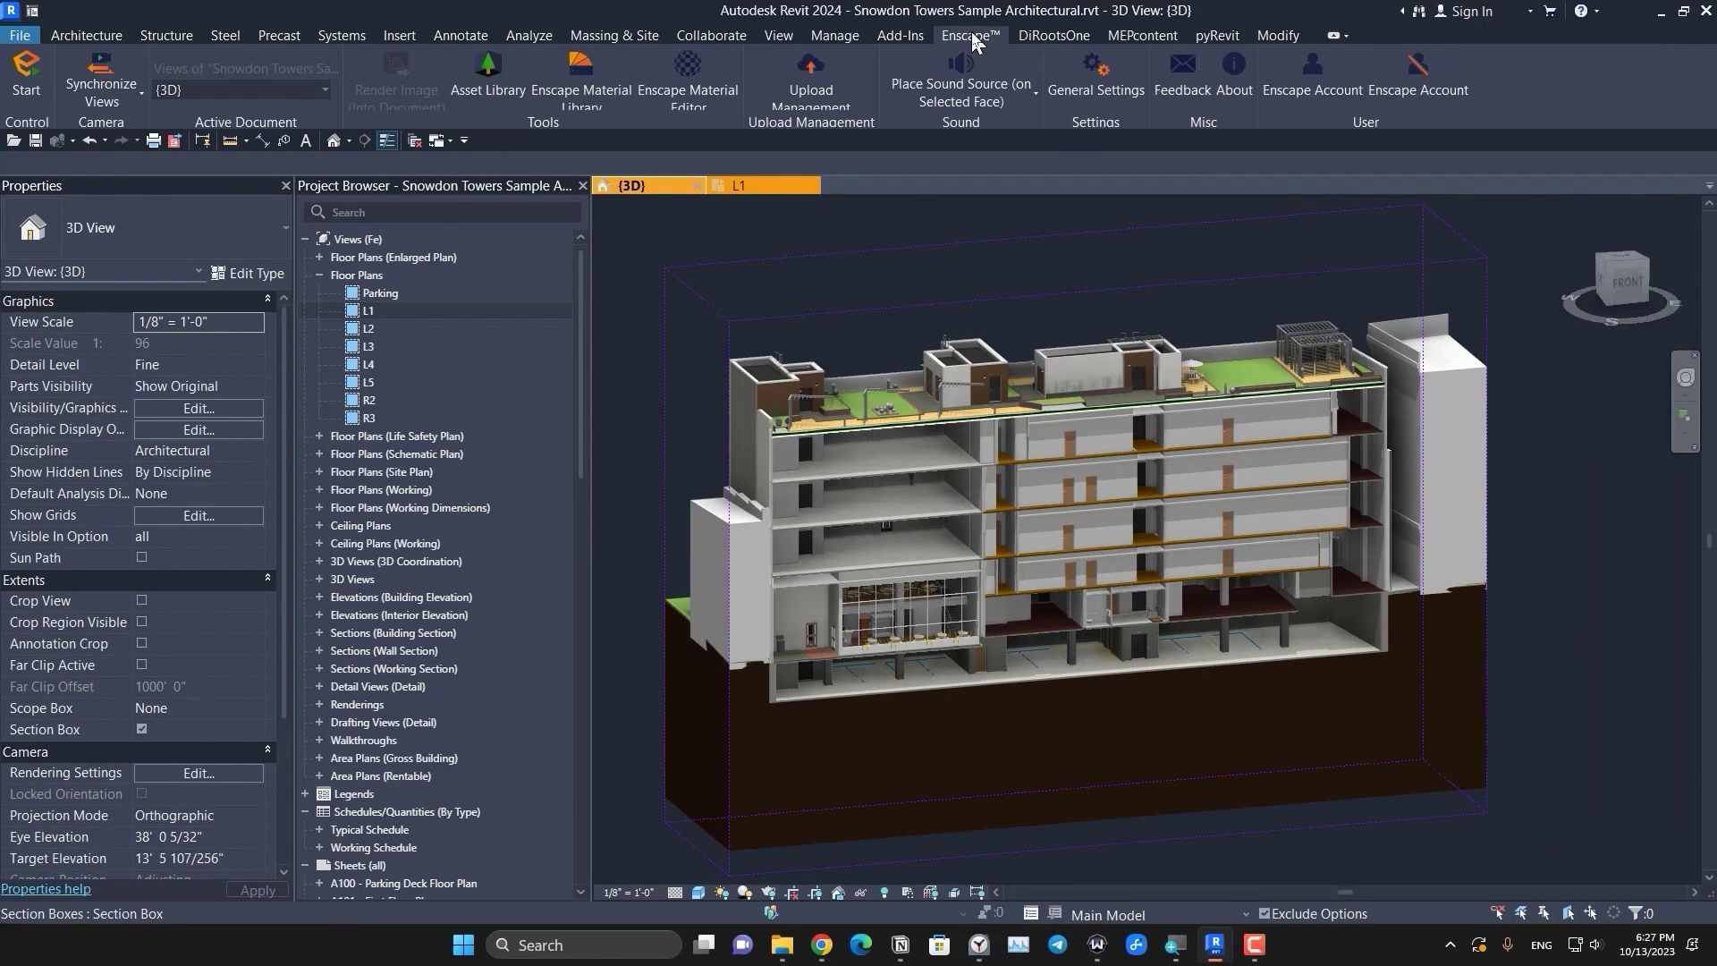
left_click(36, 79)
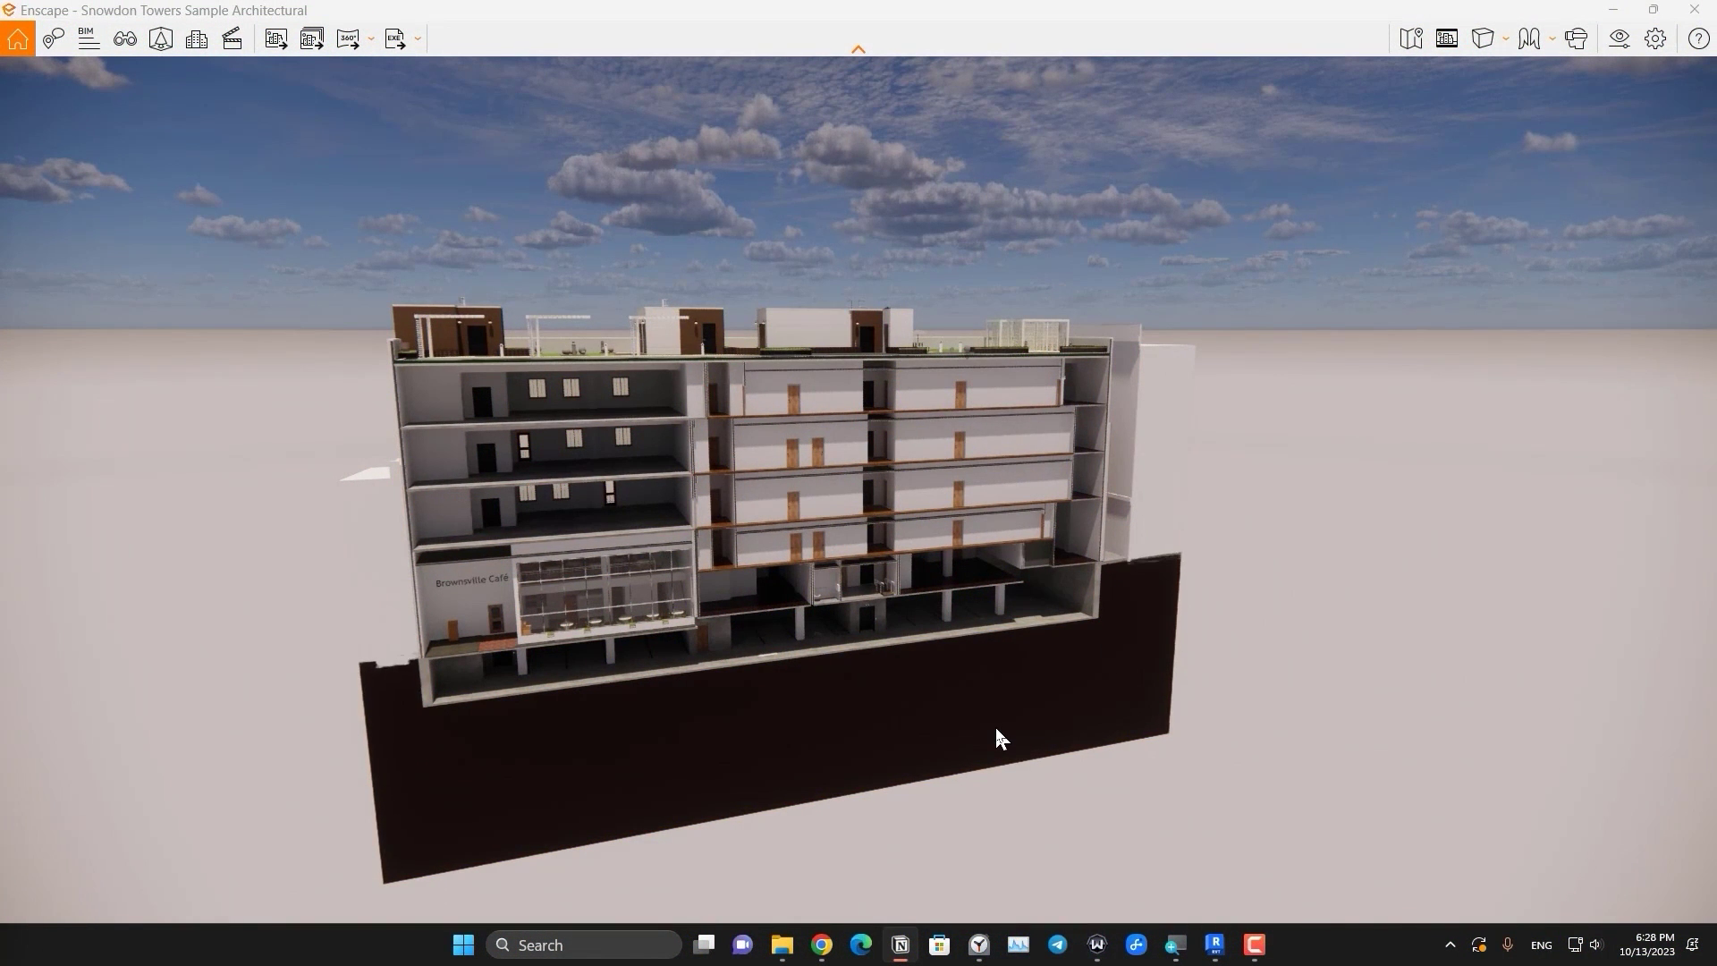
- In Visibility/Graphics (VG), uncheck the Topography and Toposolid model categories
mouse_move(1216, 944)
left_click(1163, 841)
left_click(1614, 9)
key("v")
key("g")
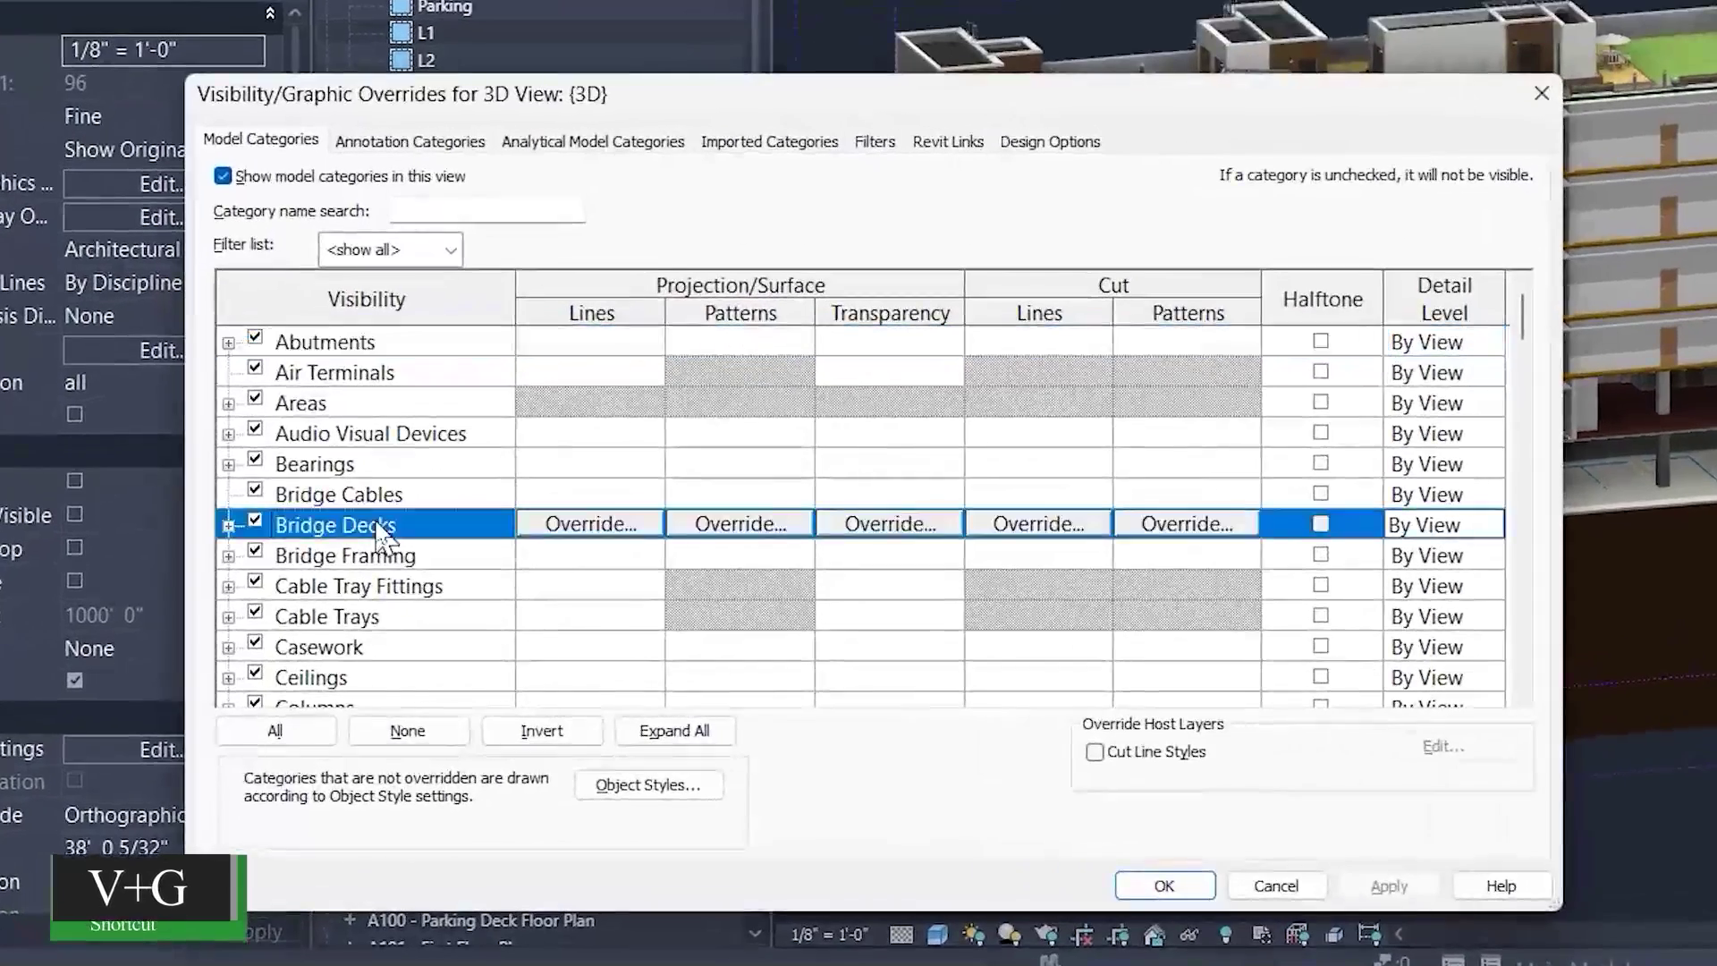
scroll(380, 534, "down", 15)
left_click(340, 614)
scroll(336, 635, "down", 1)
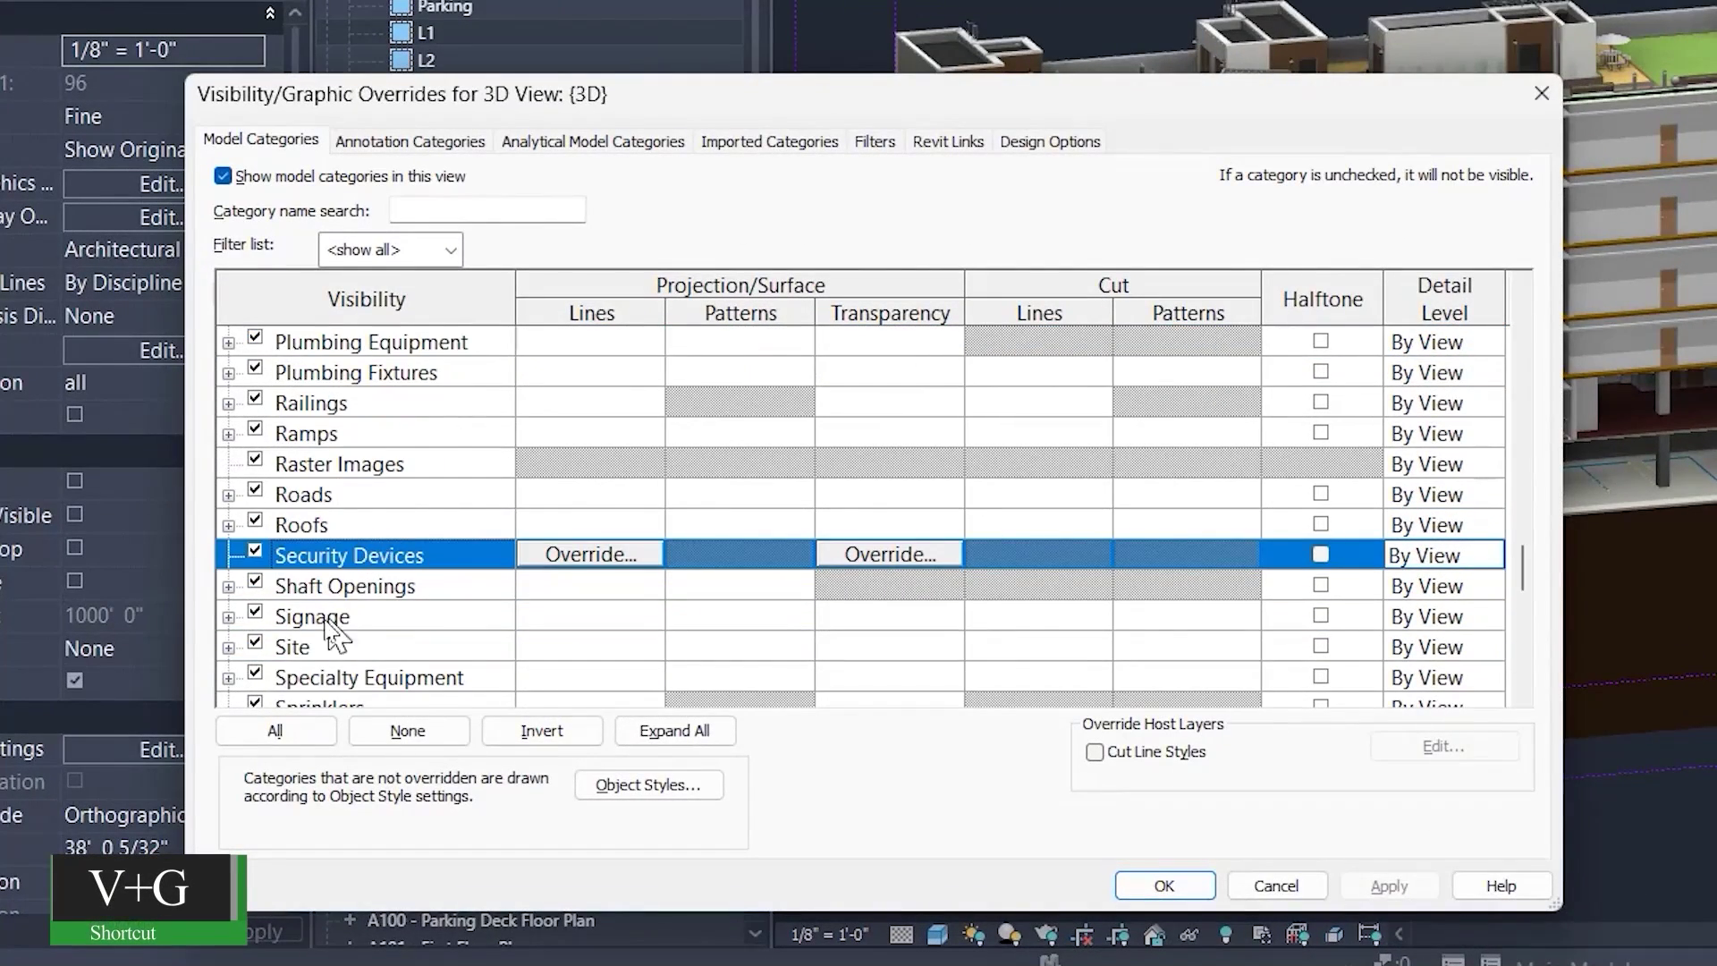
left_click(254, 646)
scroll(254, 645, "down", 2)
scroll(254, 646, "down", 5)
left_click(254, 646)
scroll(254, 646, "down", 1)
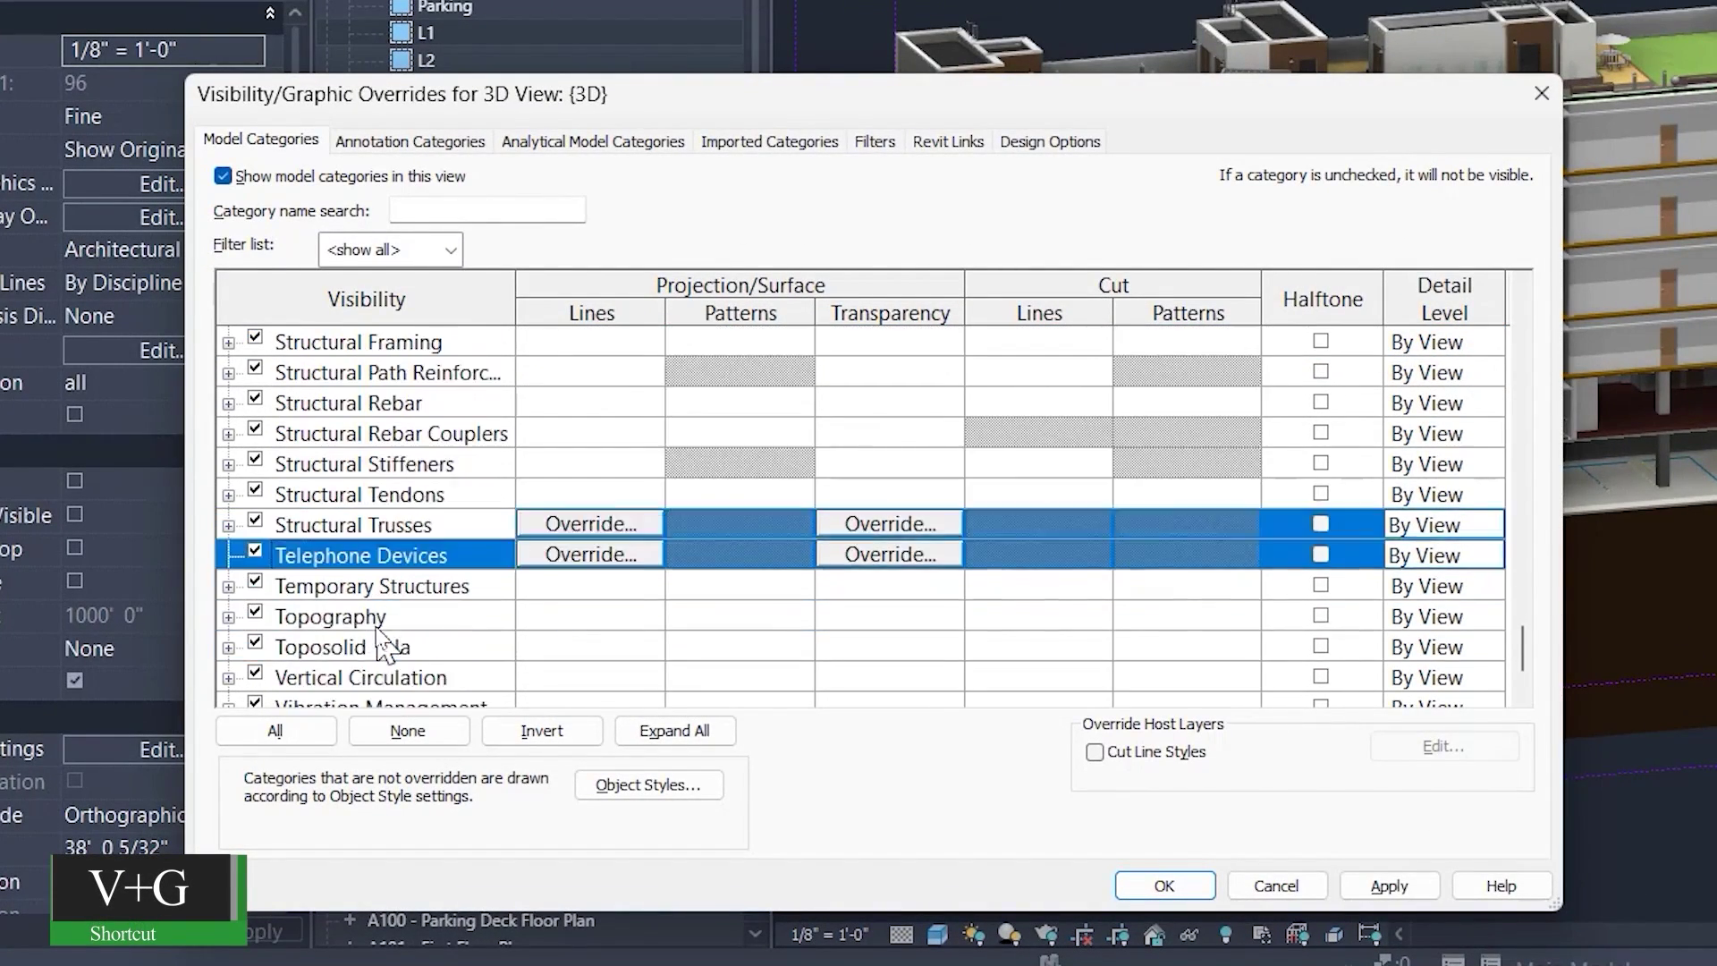
left_click(254, 646)
scroll(254, 646, "down", 1)
left_click(1164, 886)
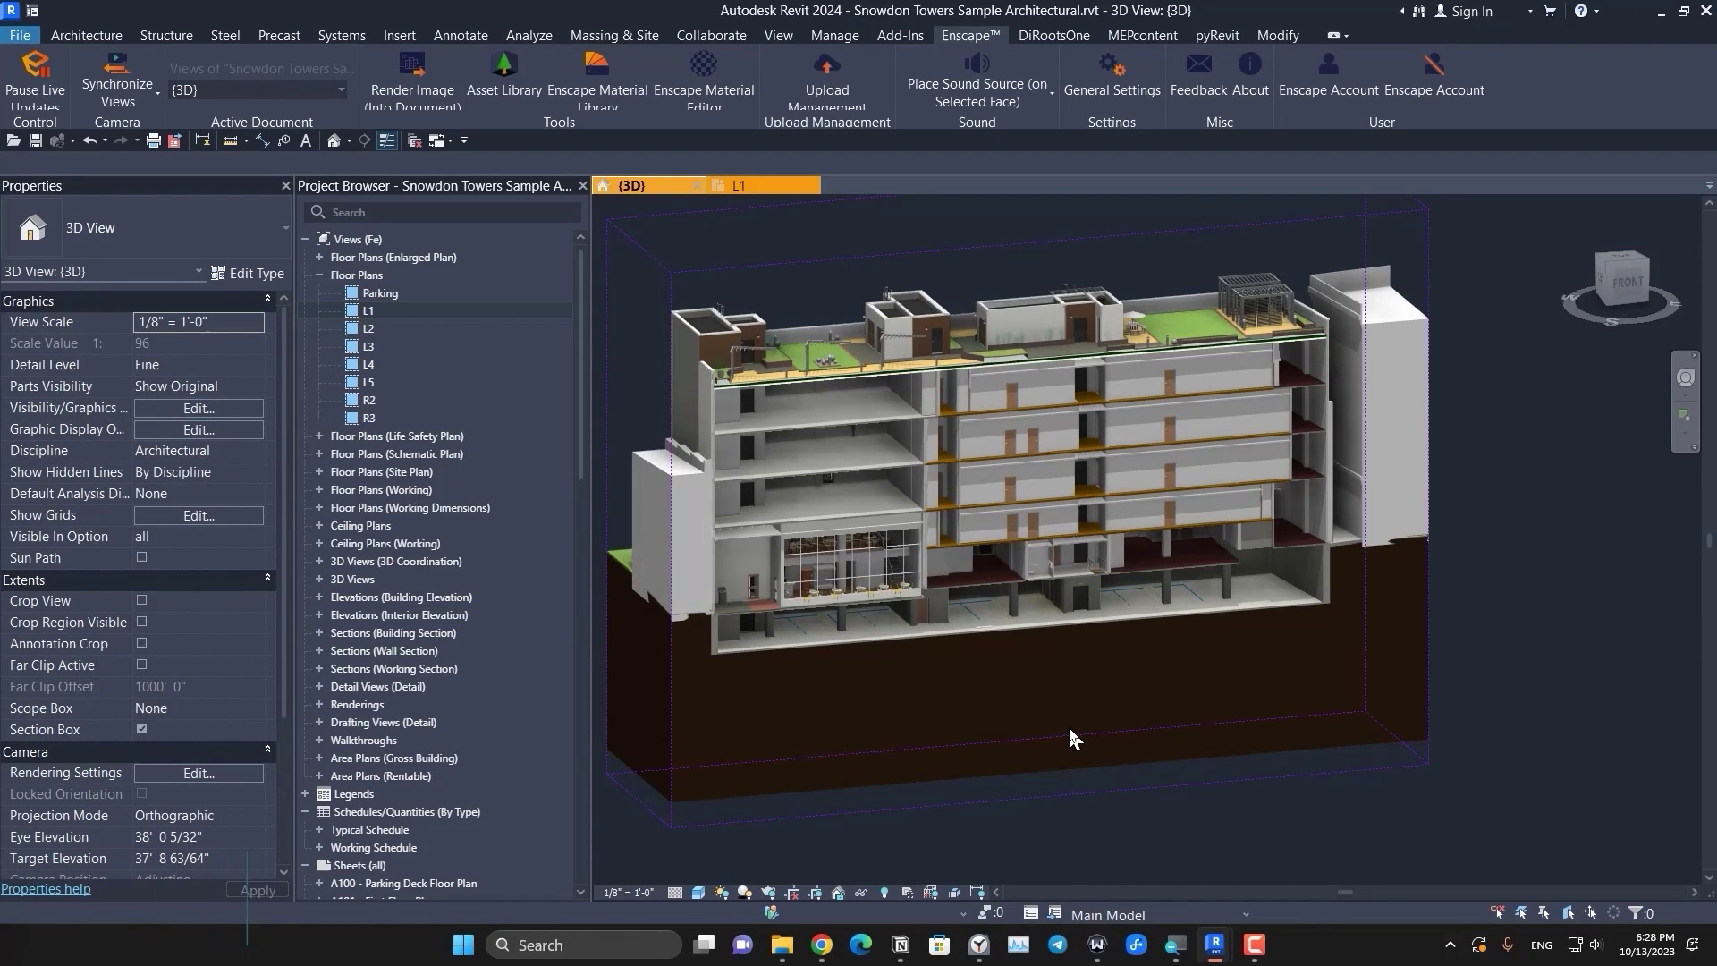
- Bring the Enscape render back and switch its camera to orthographic projection
mouse_move(1214, 945)
left_click(1288, 872)
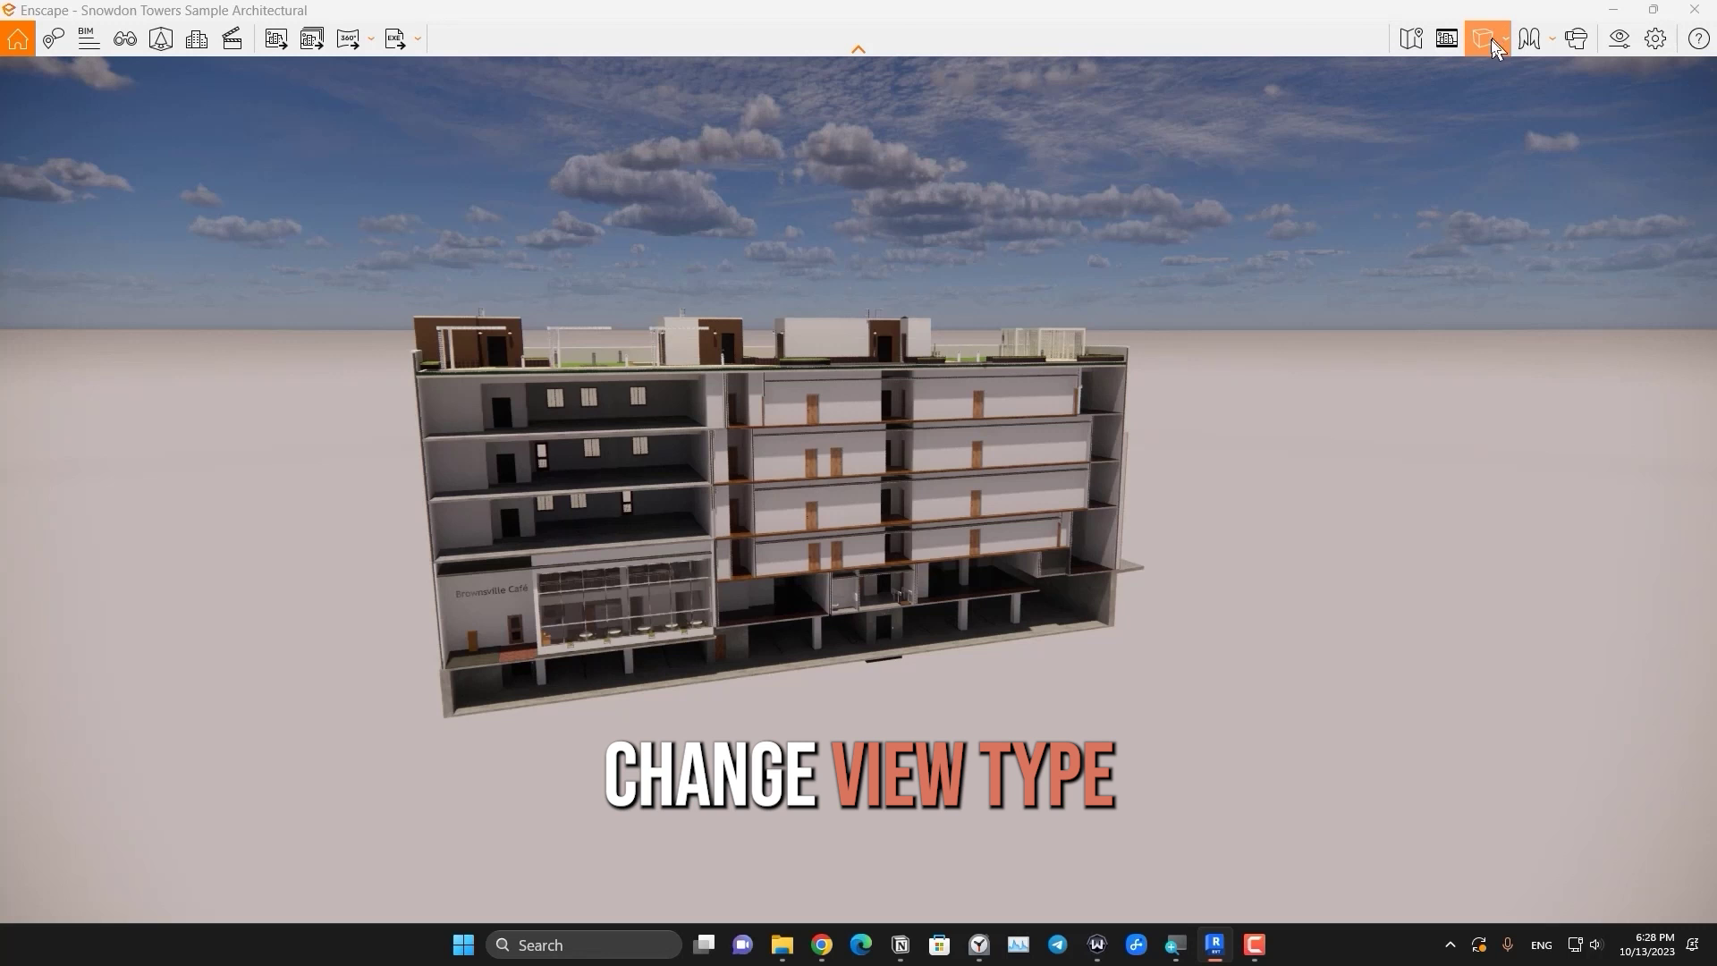
left_click(1500, 37)
left_click(1556, 133)
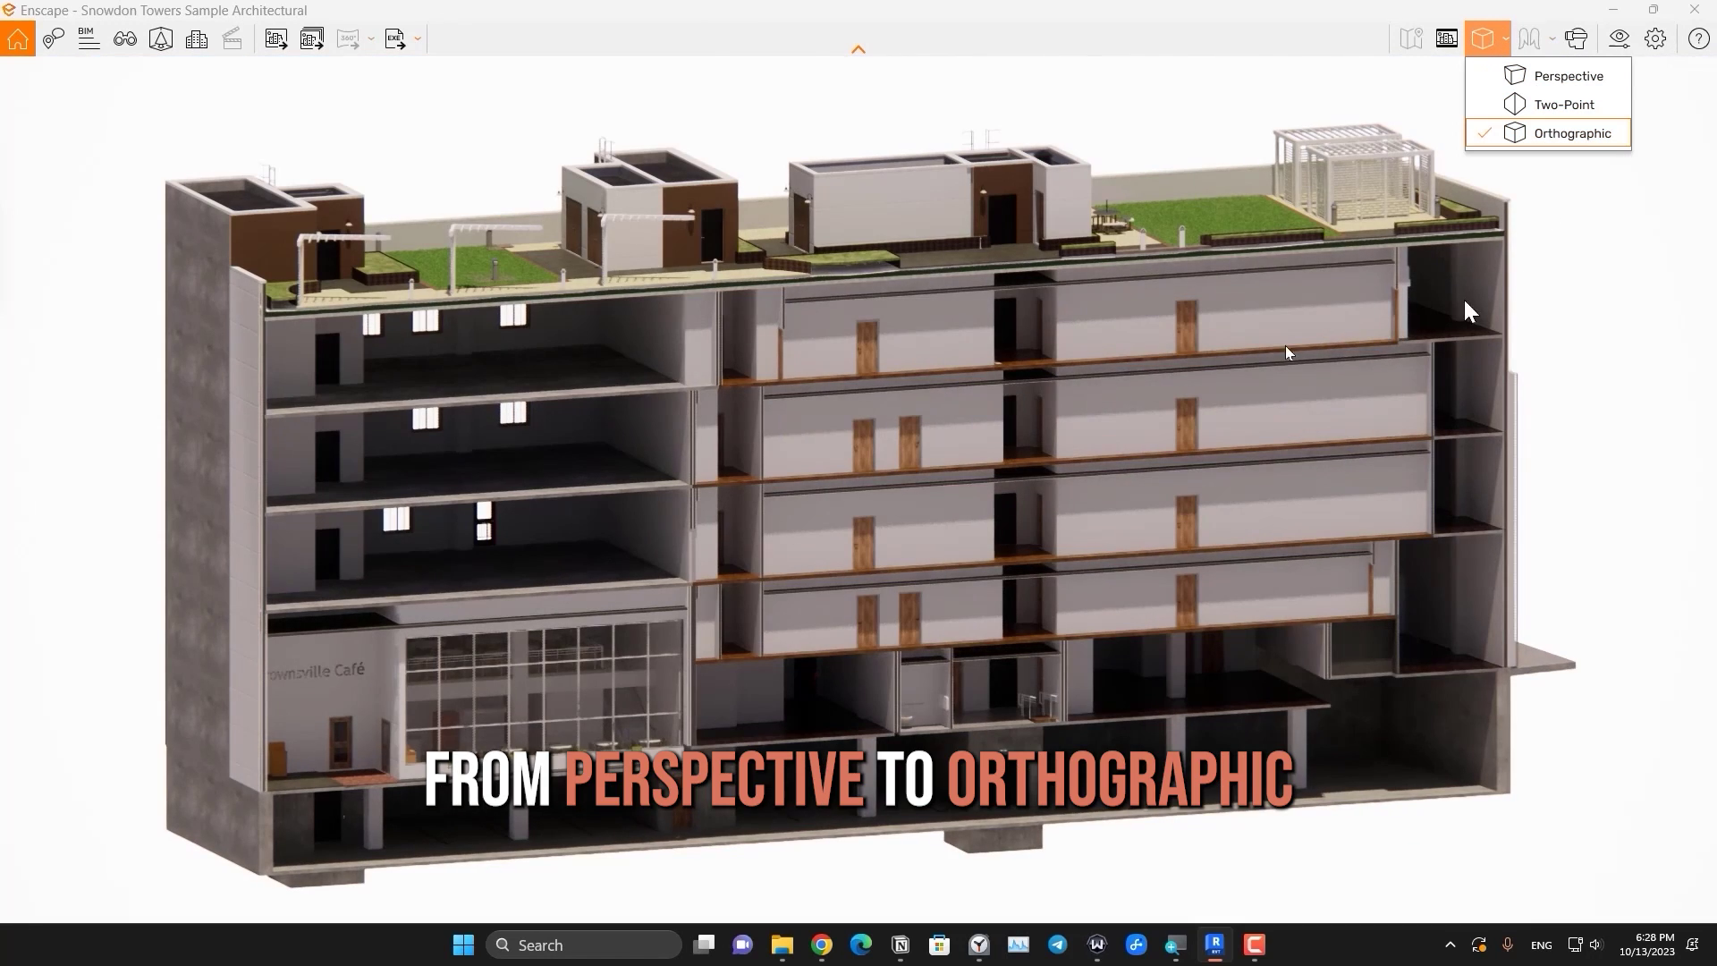
scroll(928, 442, "down", 3)
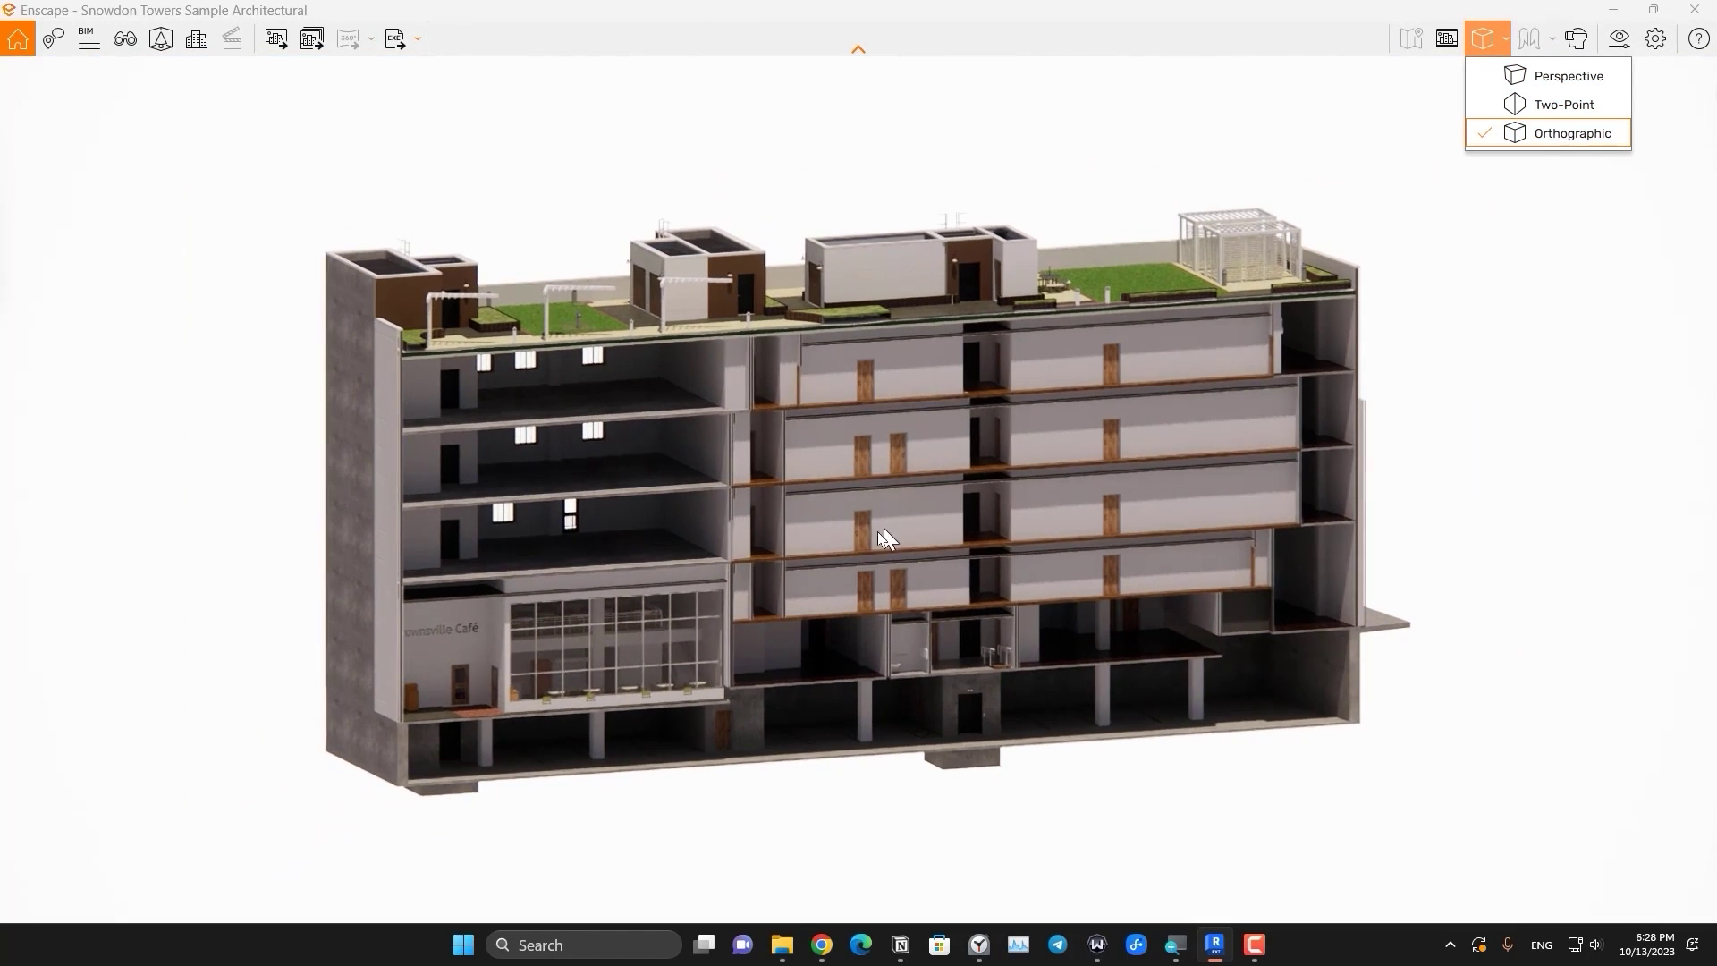
mouse_move(880, 531)
left_mouse_down()
mouse_move(983, 535)
mouse_move(868, 536)
left_mouse_up()
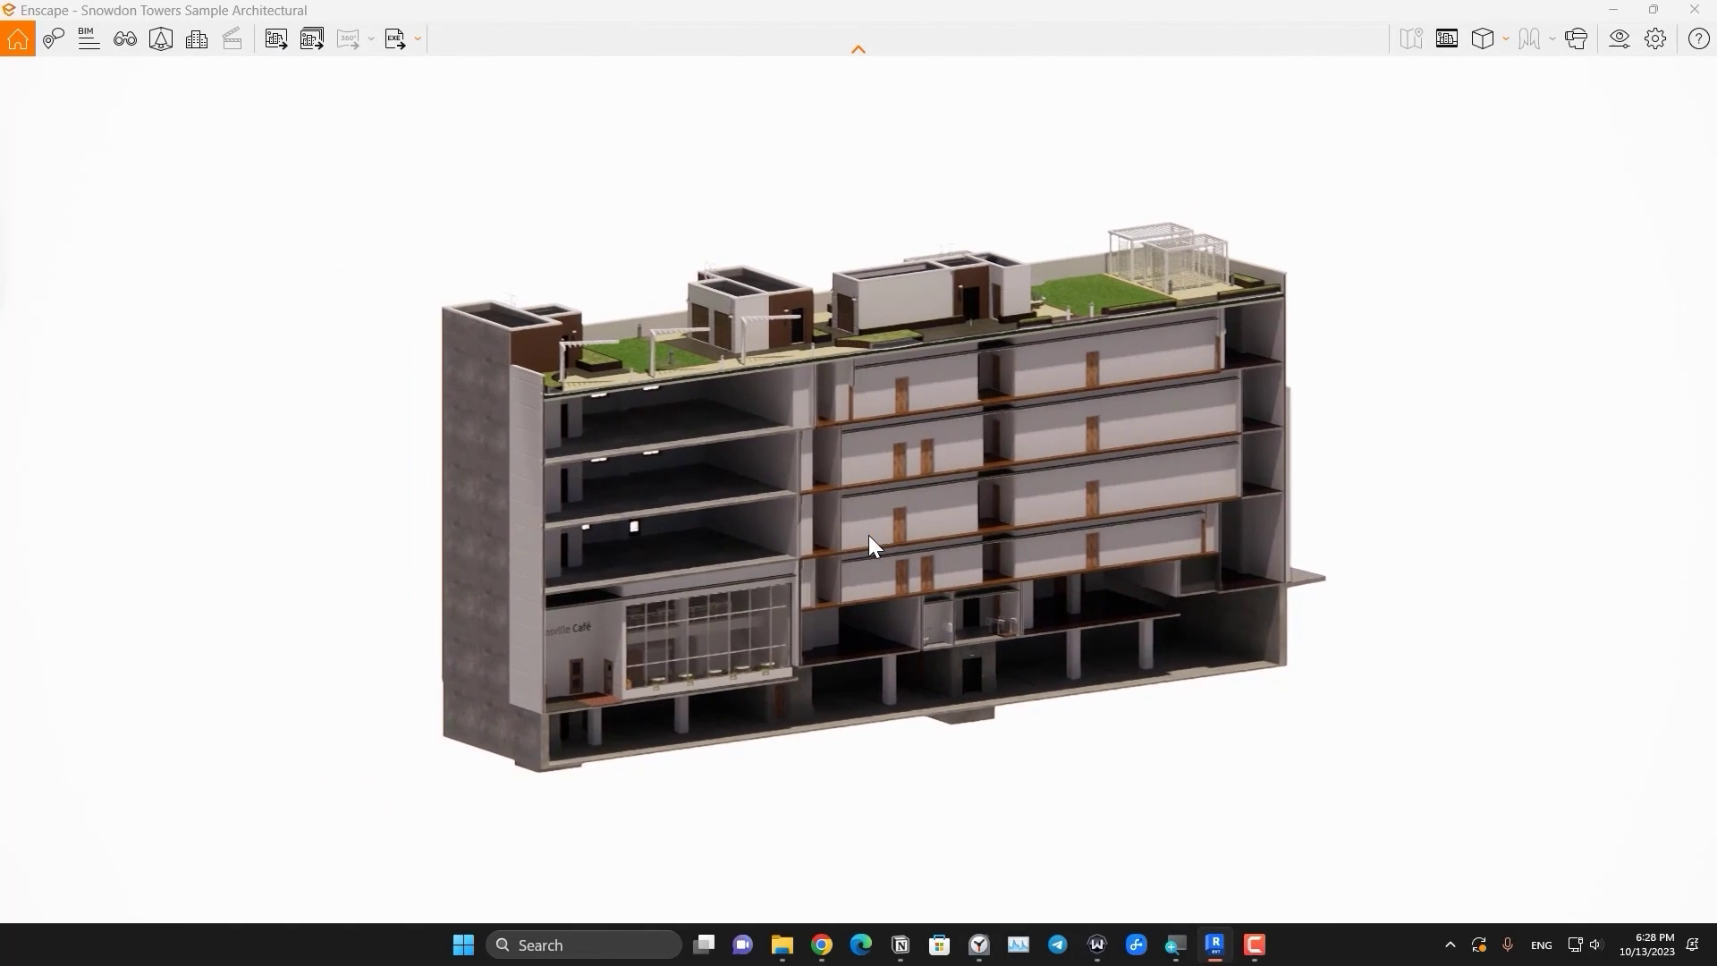
scroll(867, 535, "up", 2)
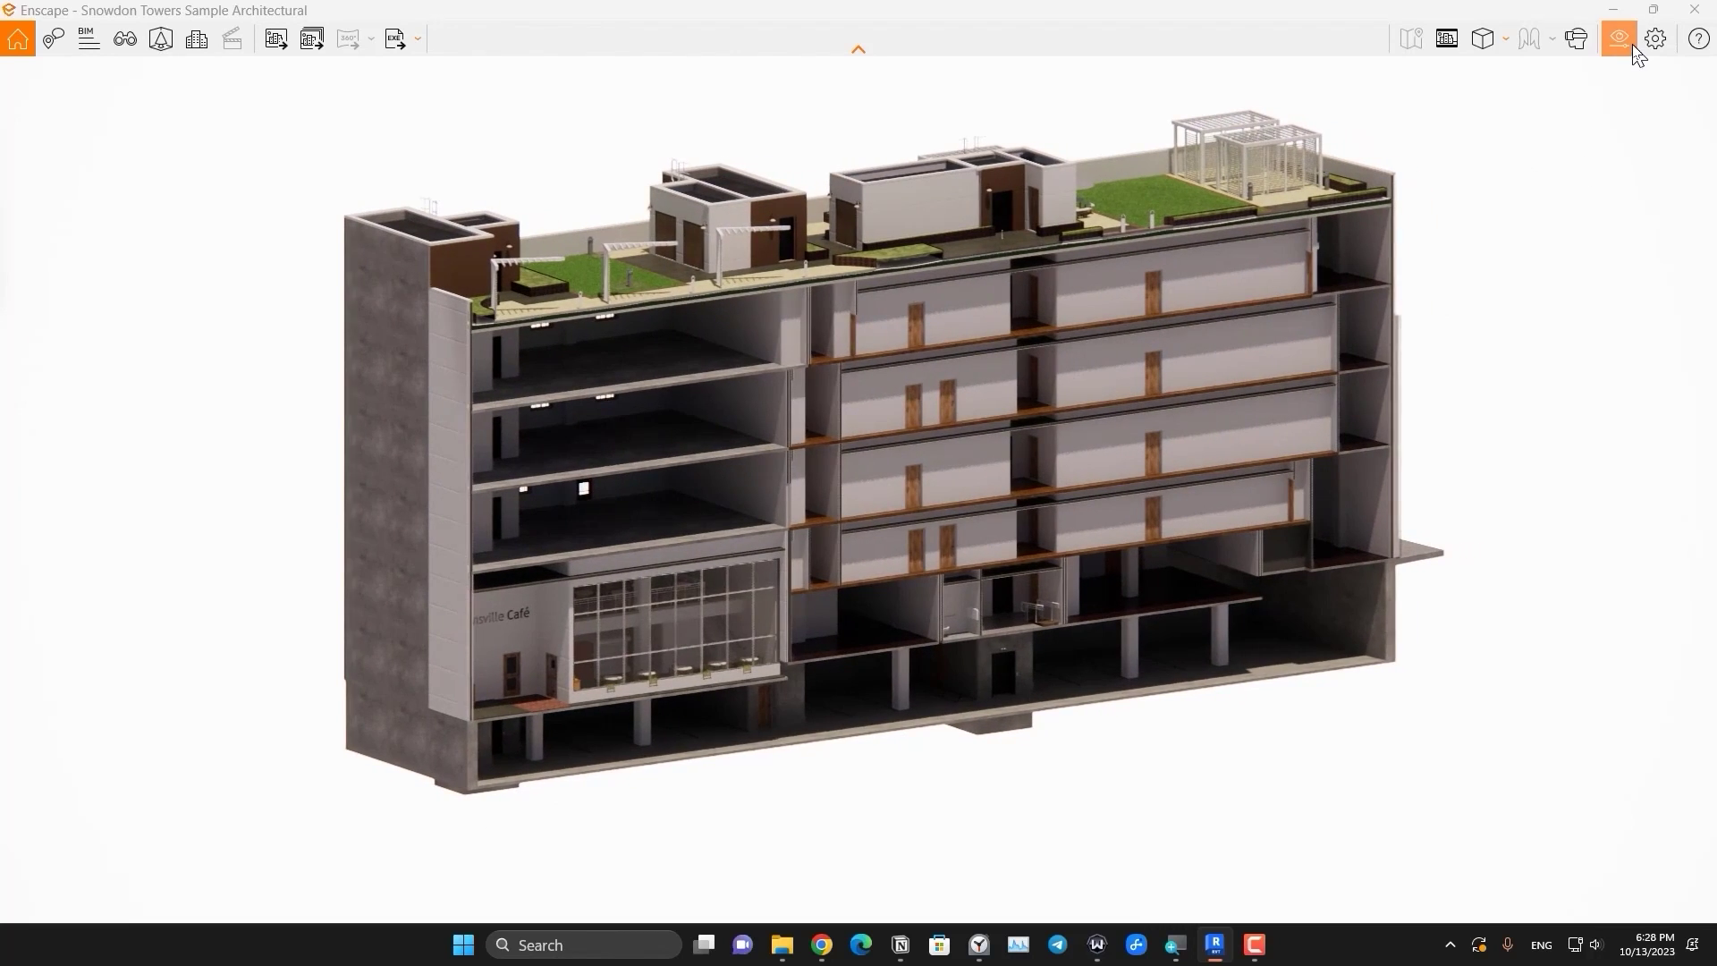
- Set outlines to 2%, rendering quality to Ultra, and image Shadows to -90%
left_click(1620, 39)
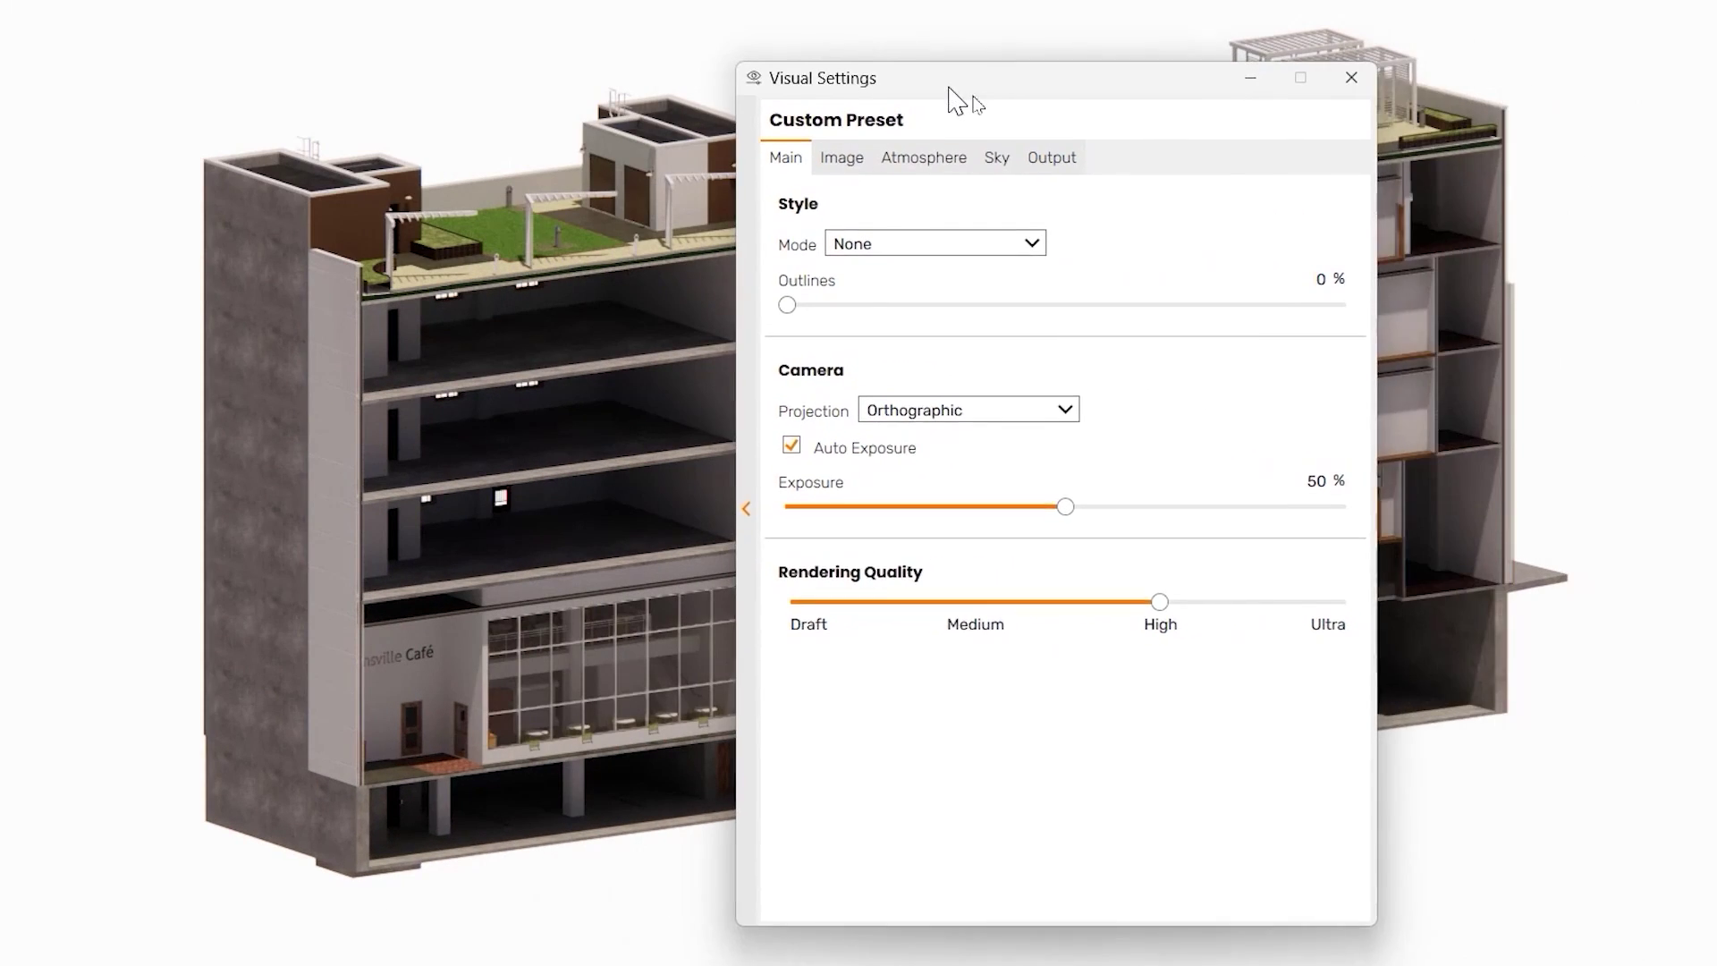
left_click_drag(927, 313, 940, 313)
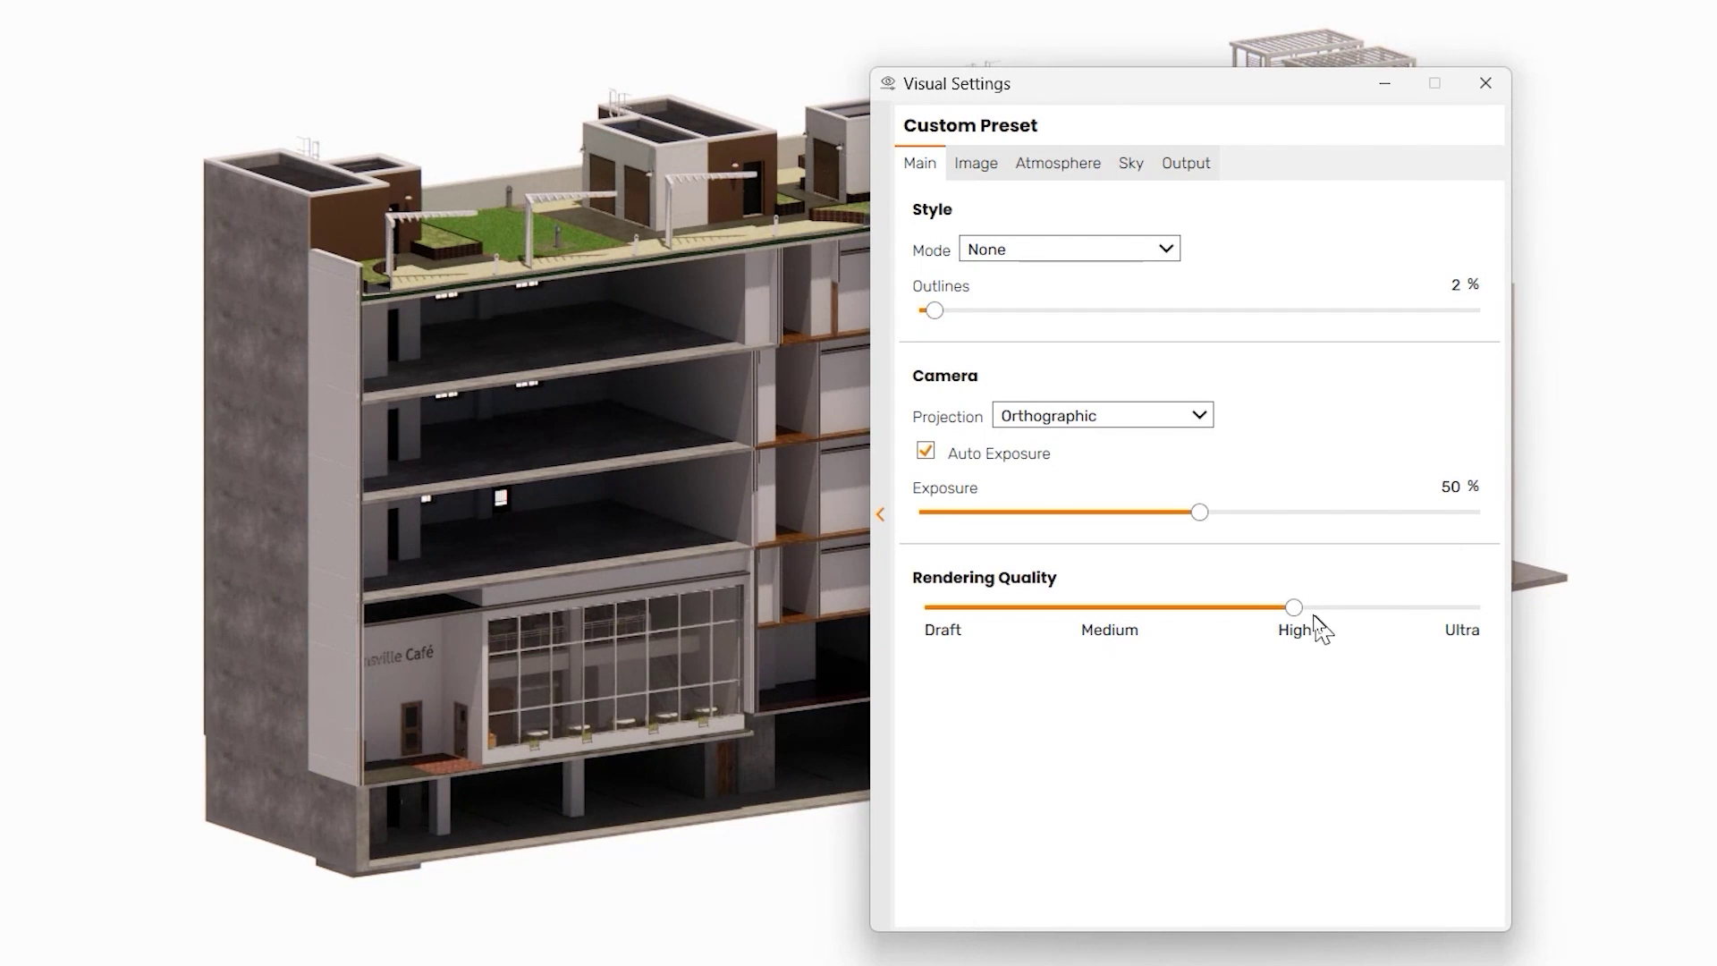
left_click(1480, 620)
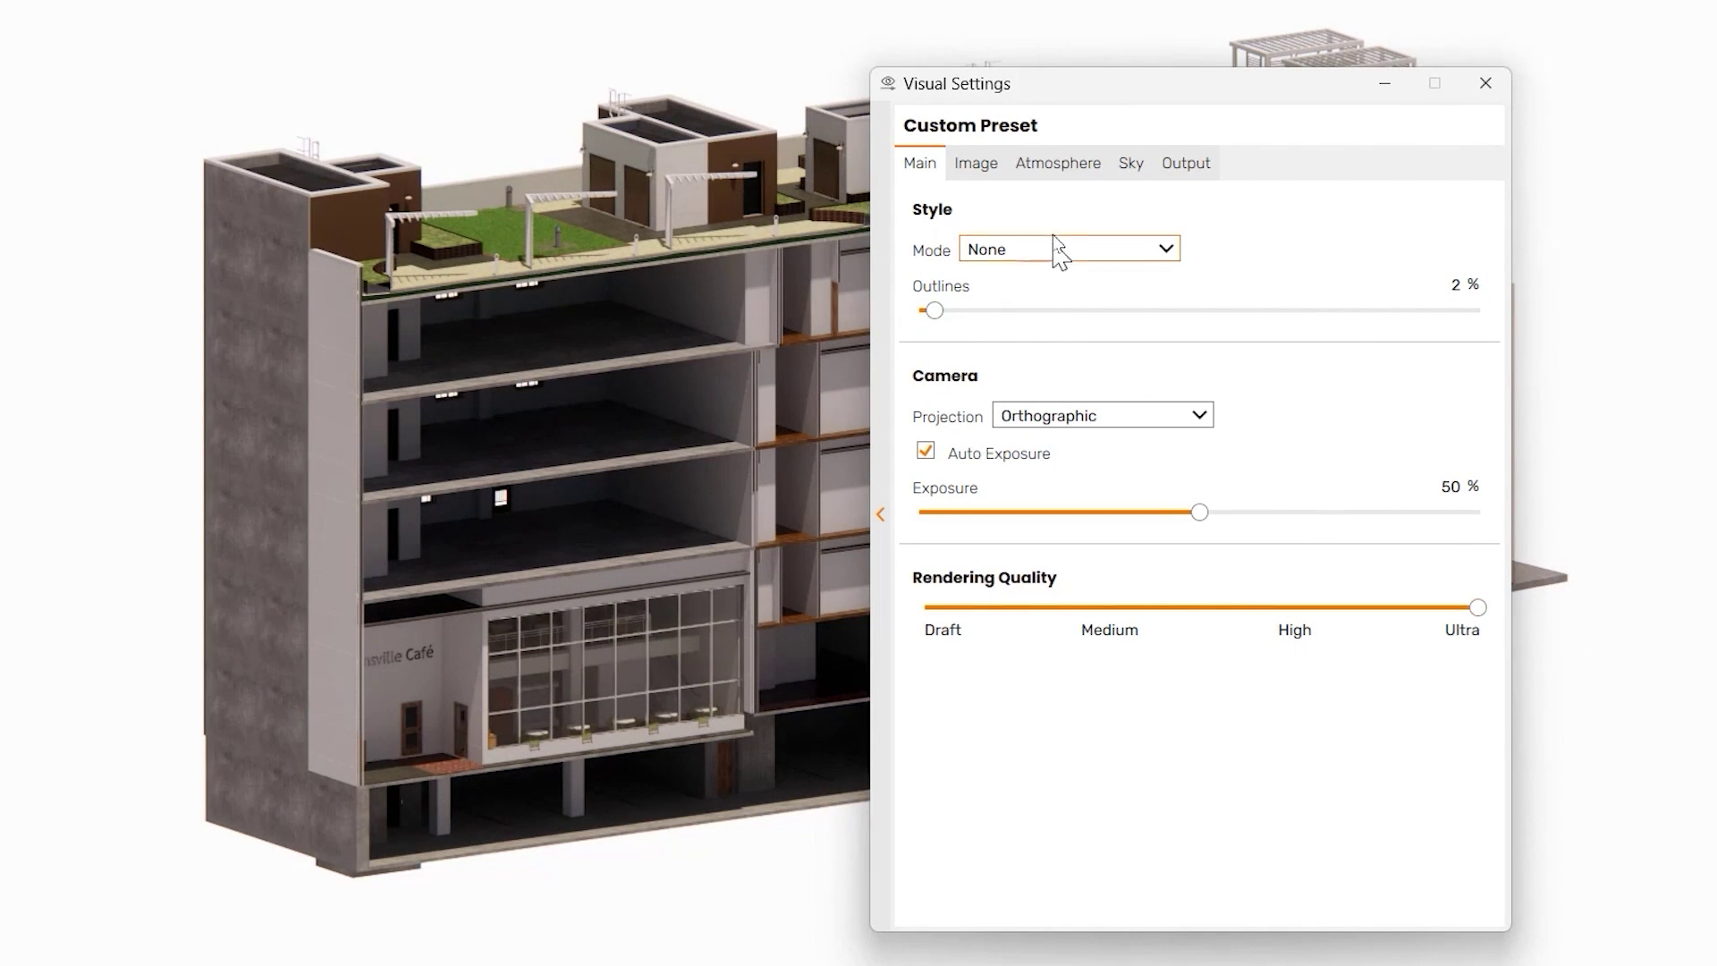
left_click(971, 165)
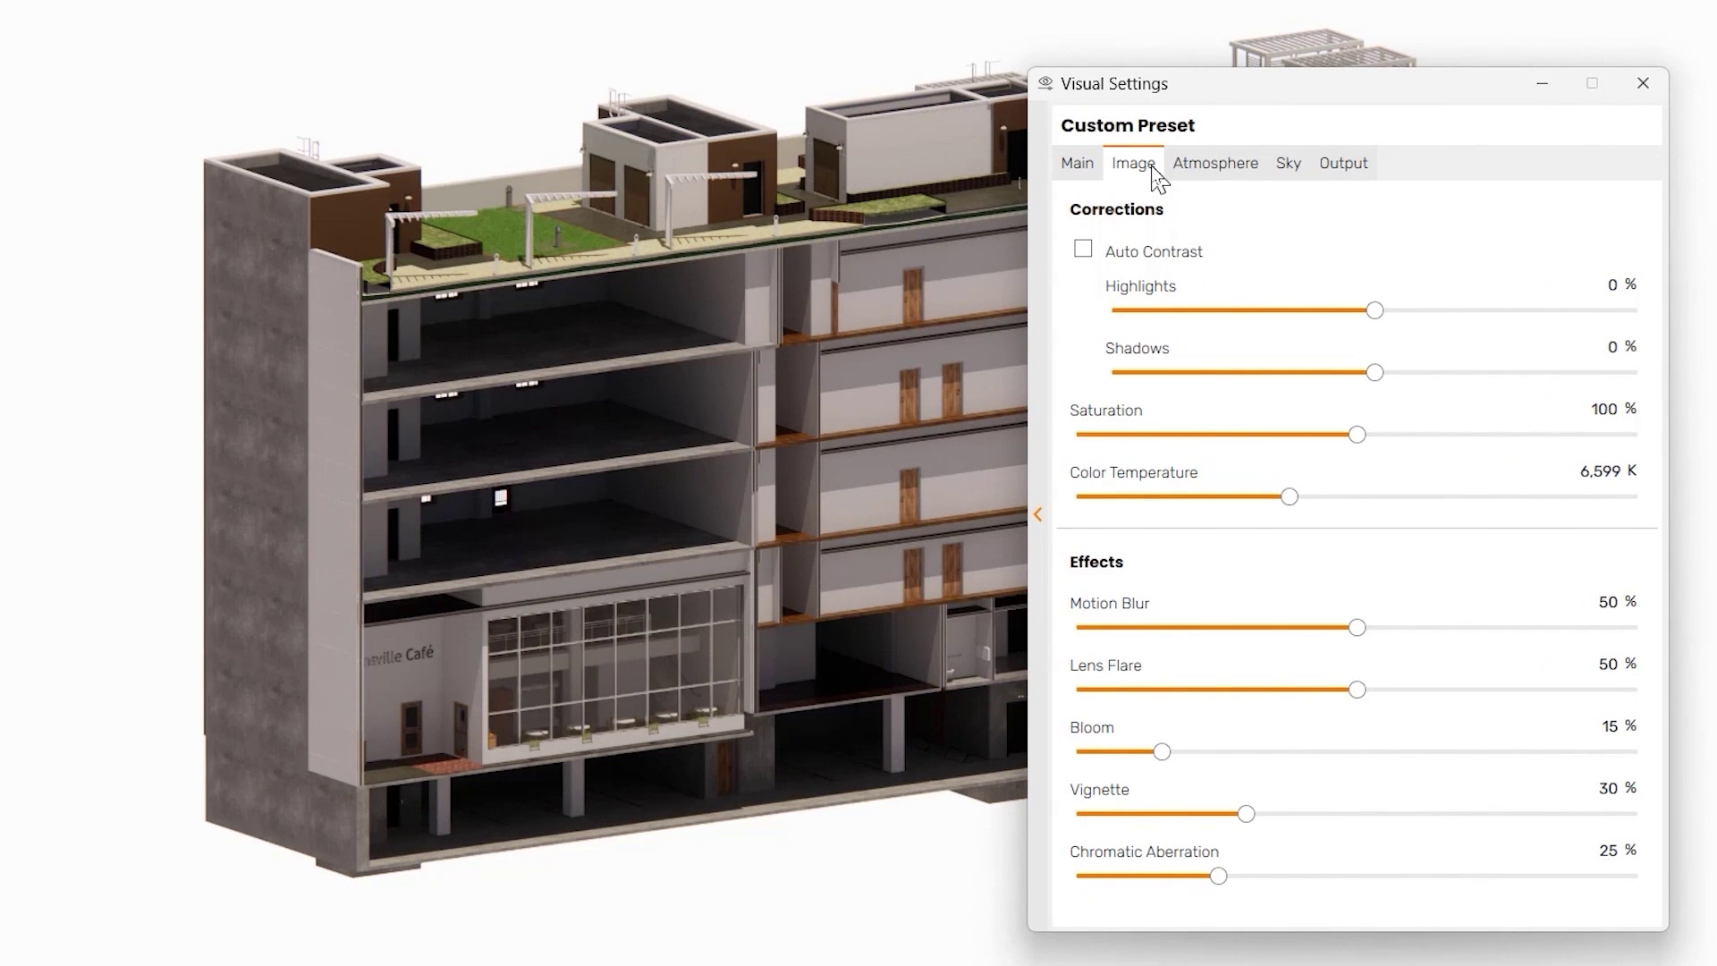
left_click_drag(1374, 372, 1143, 380)
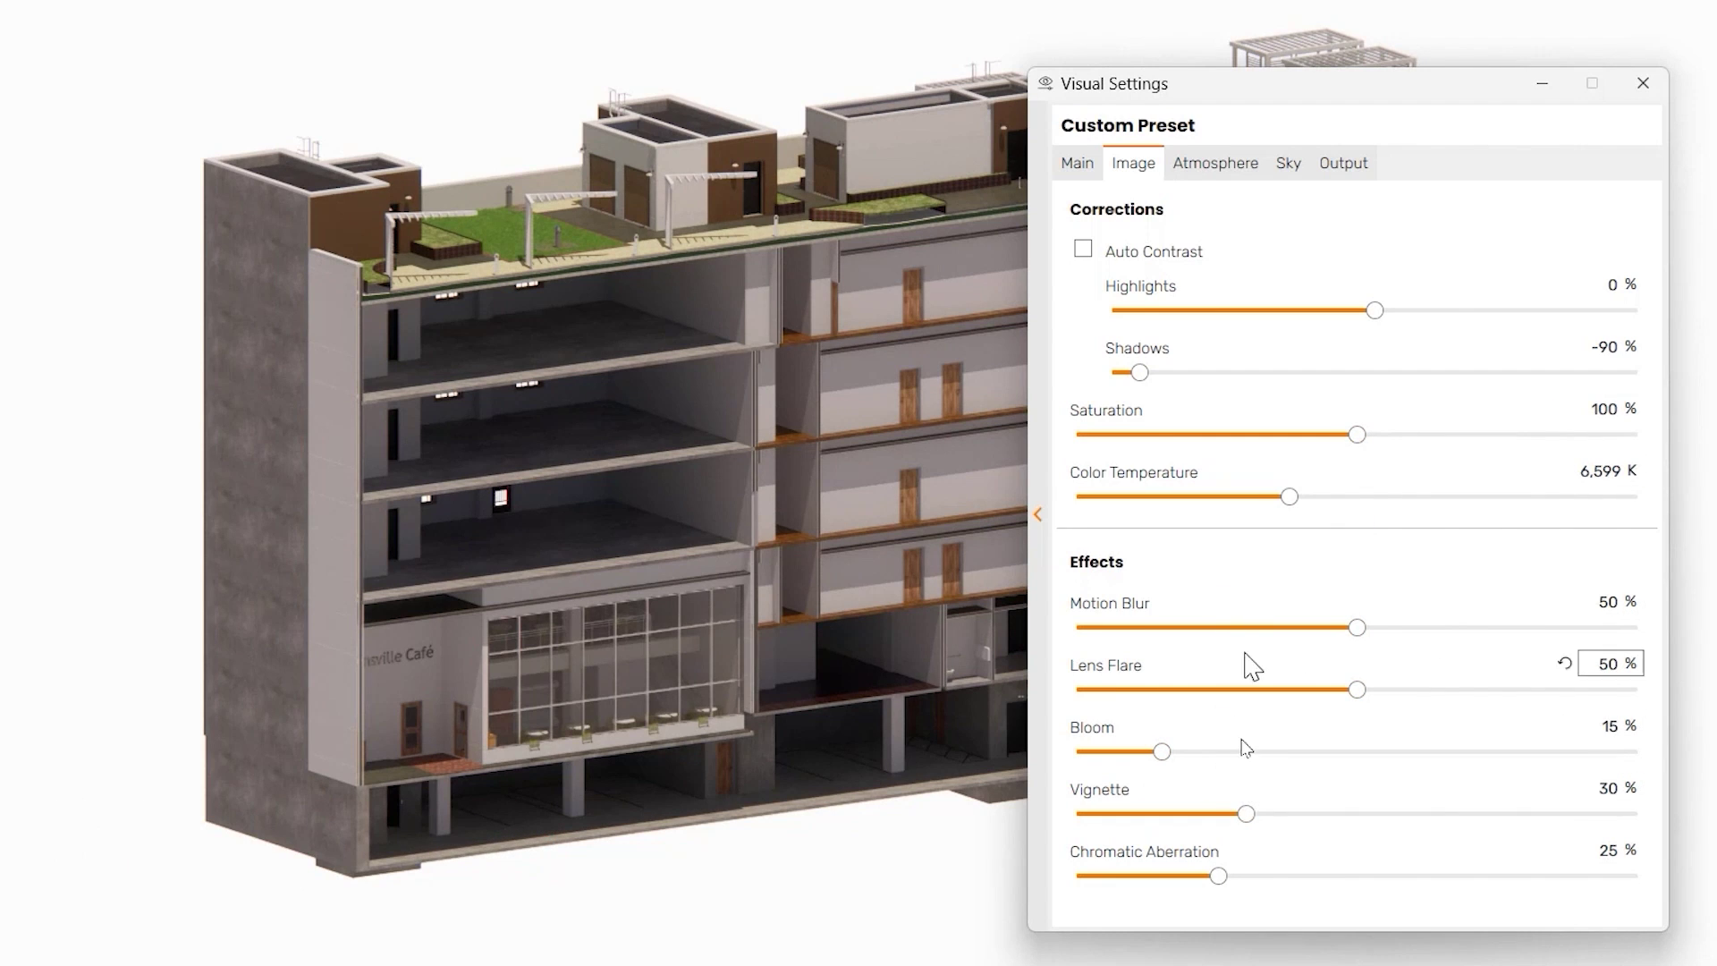
left_click(1227, 171)
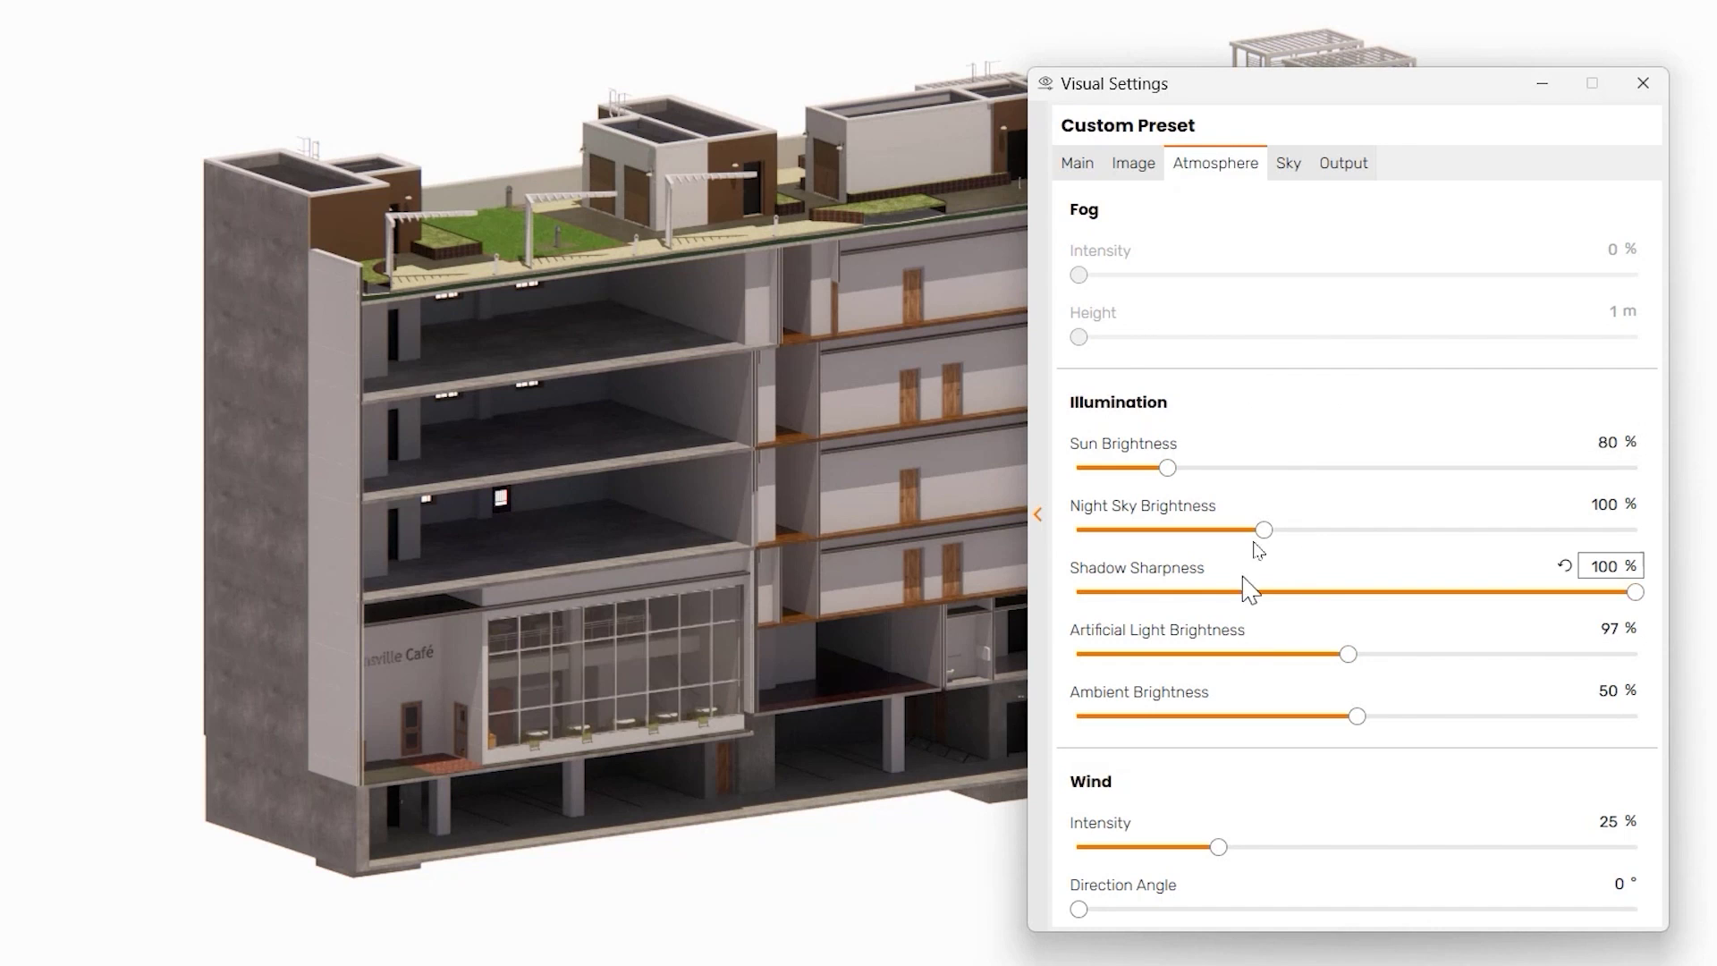
left_click(1279, 172)
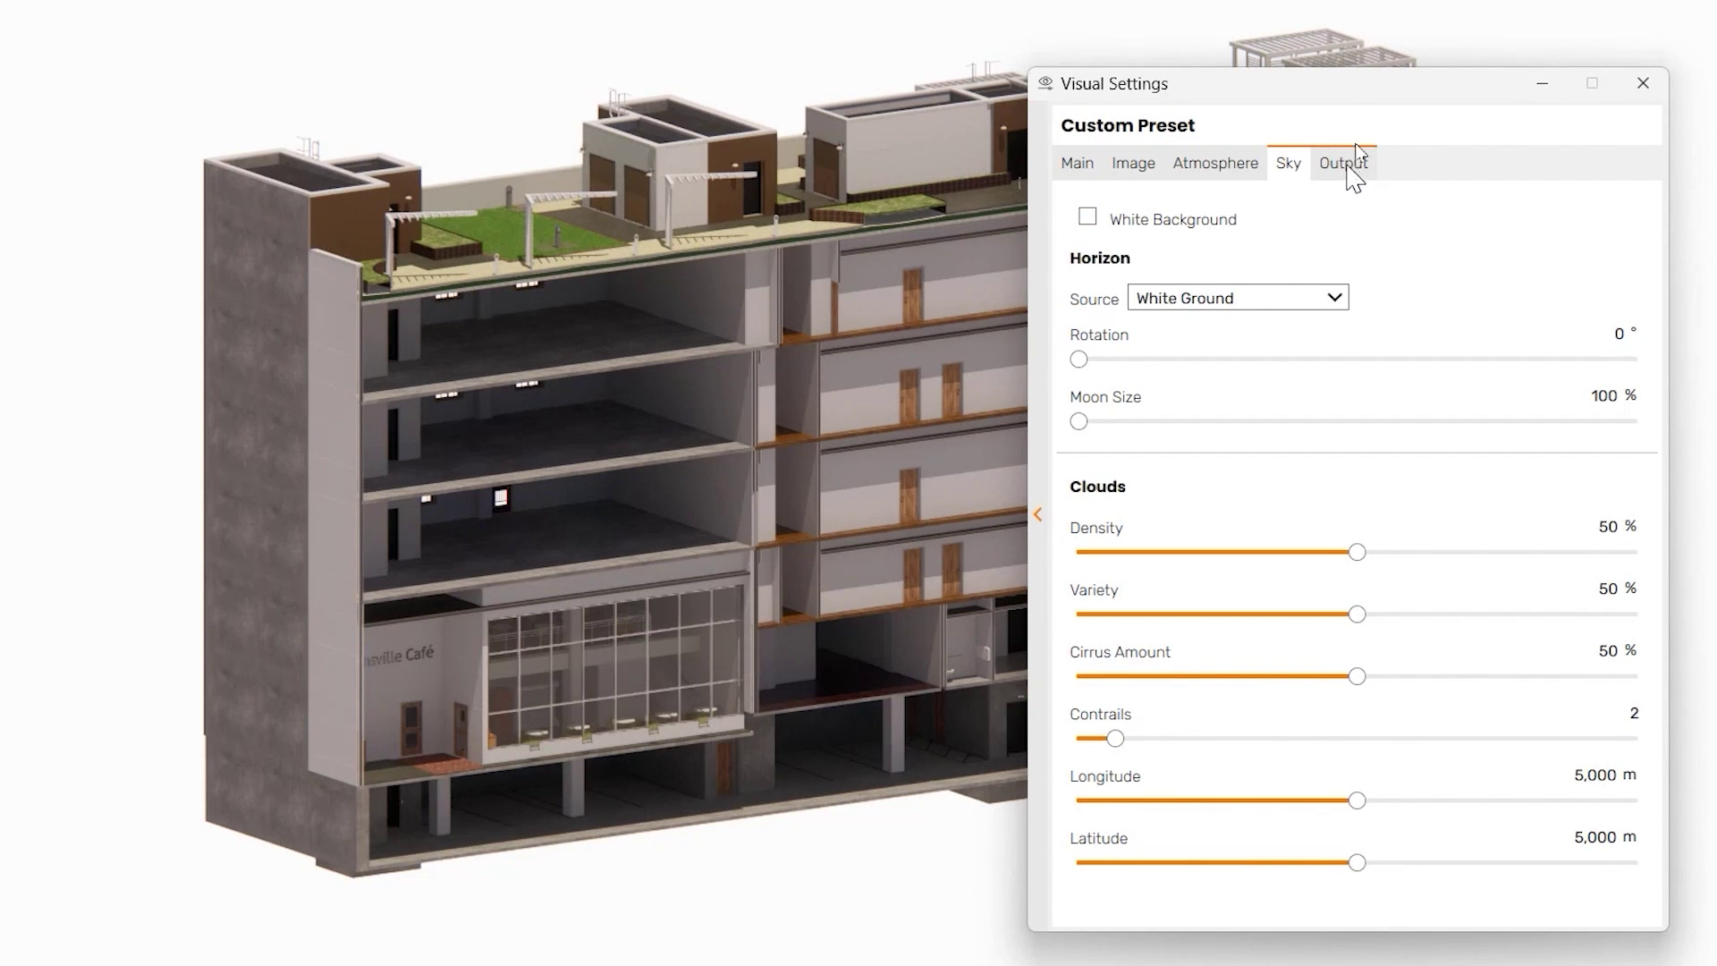
- Output PNGs with alpha channel and save the material-mode screenshot as 1.png
left_click_drag(1270, 81, 1064, 76)
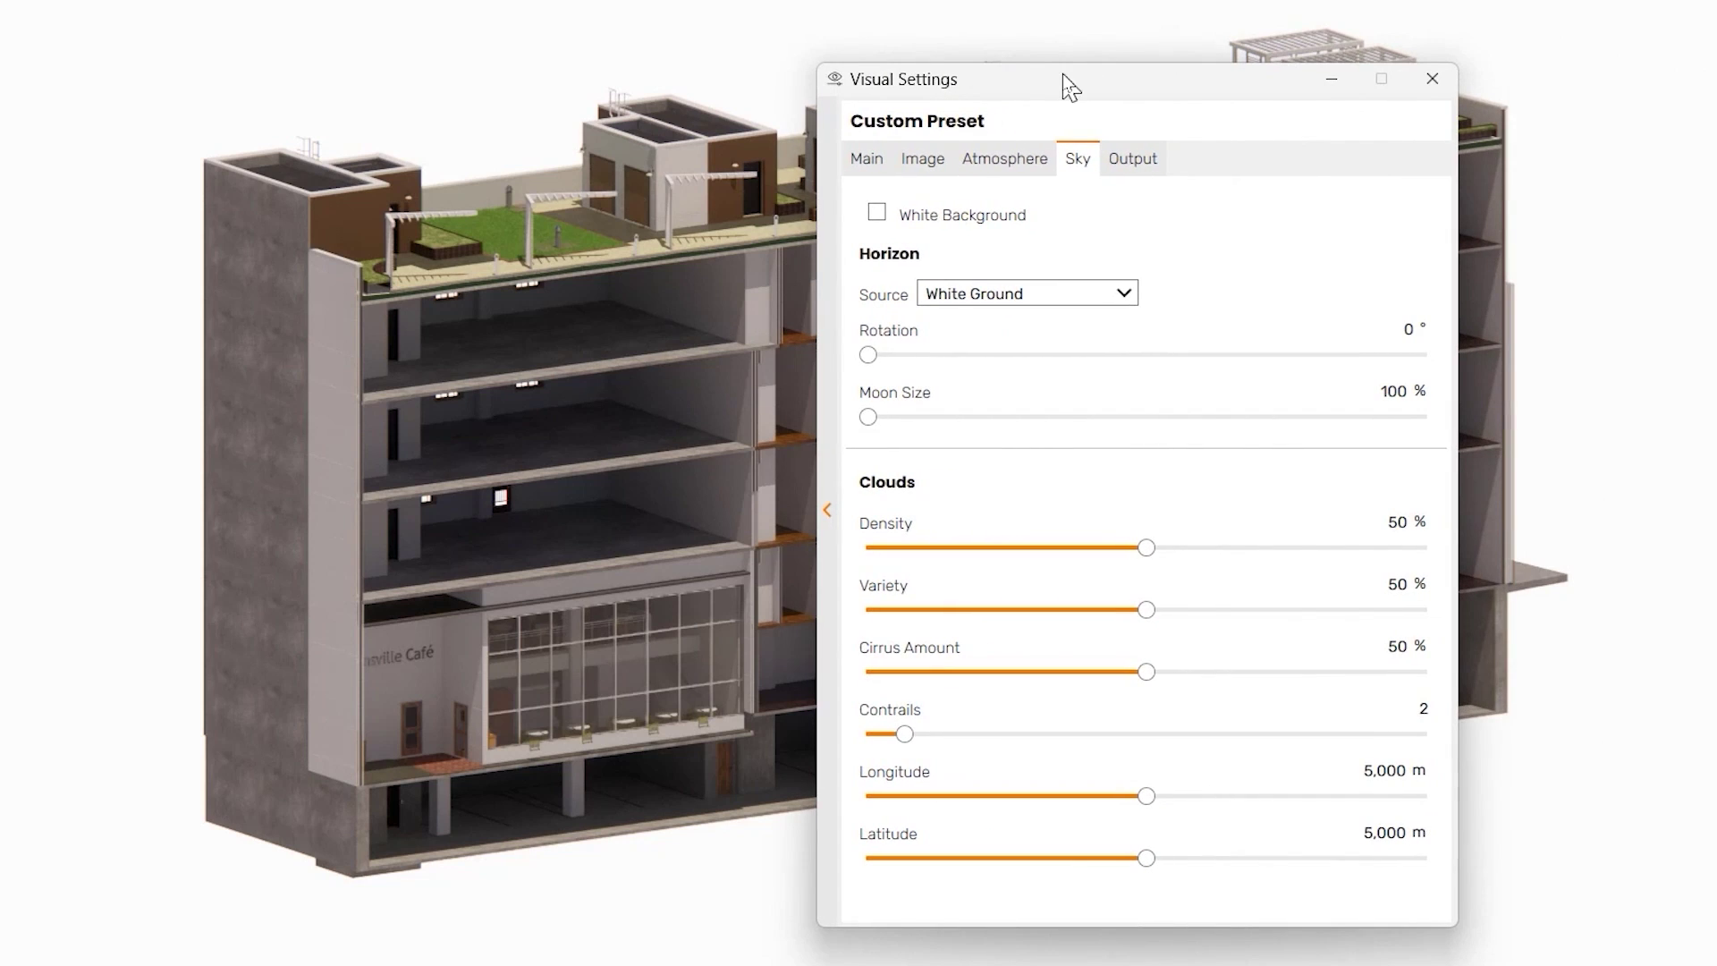
left_click(1141, 162)
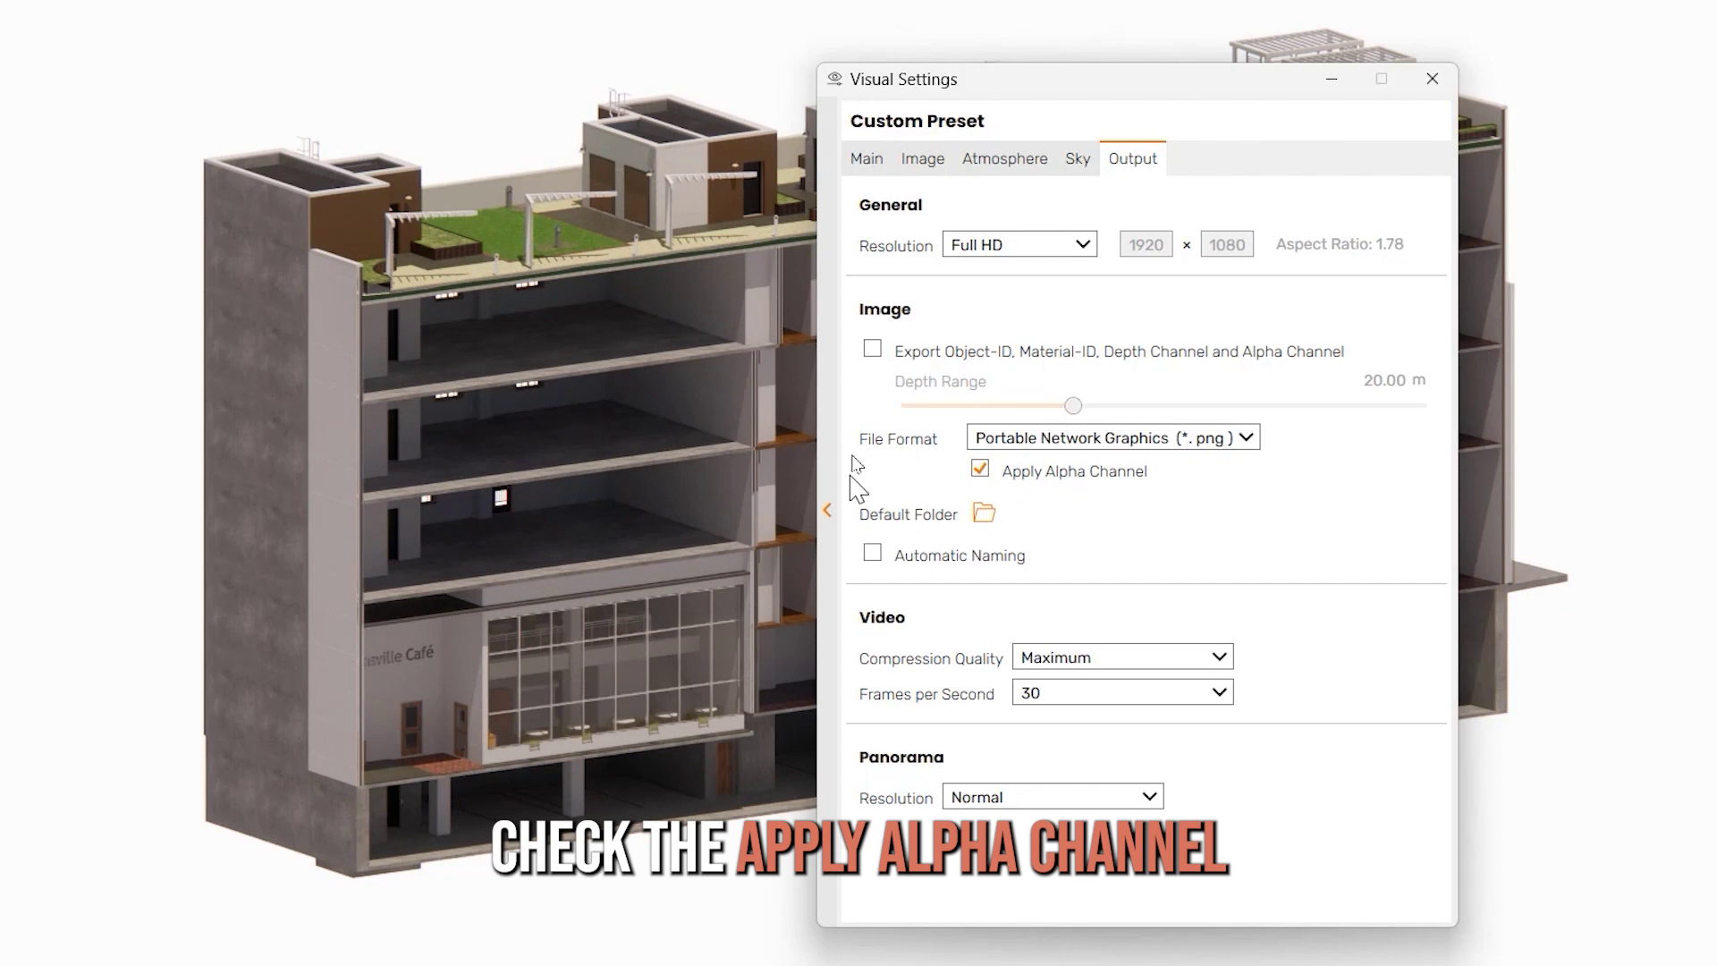
left_click(1431, 78)
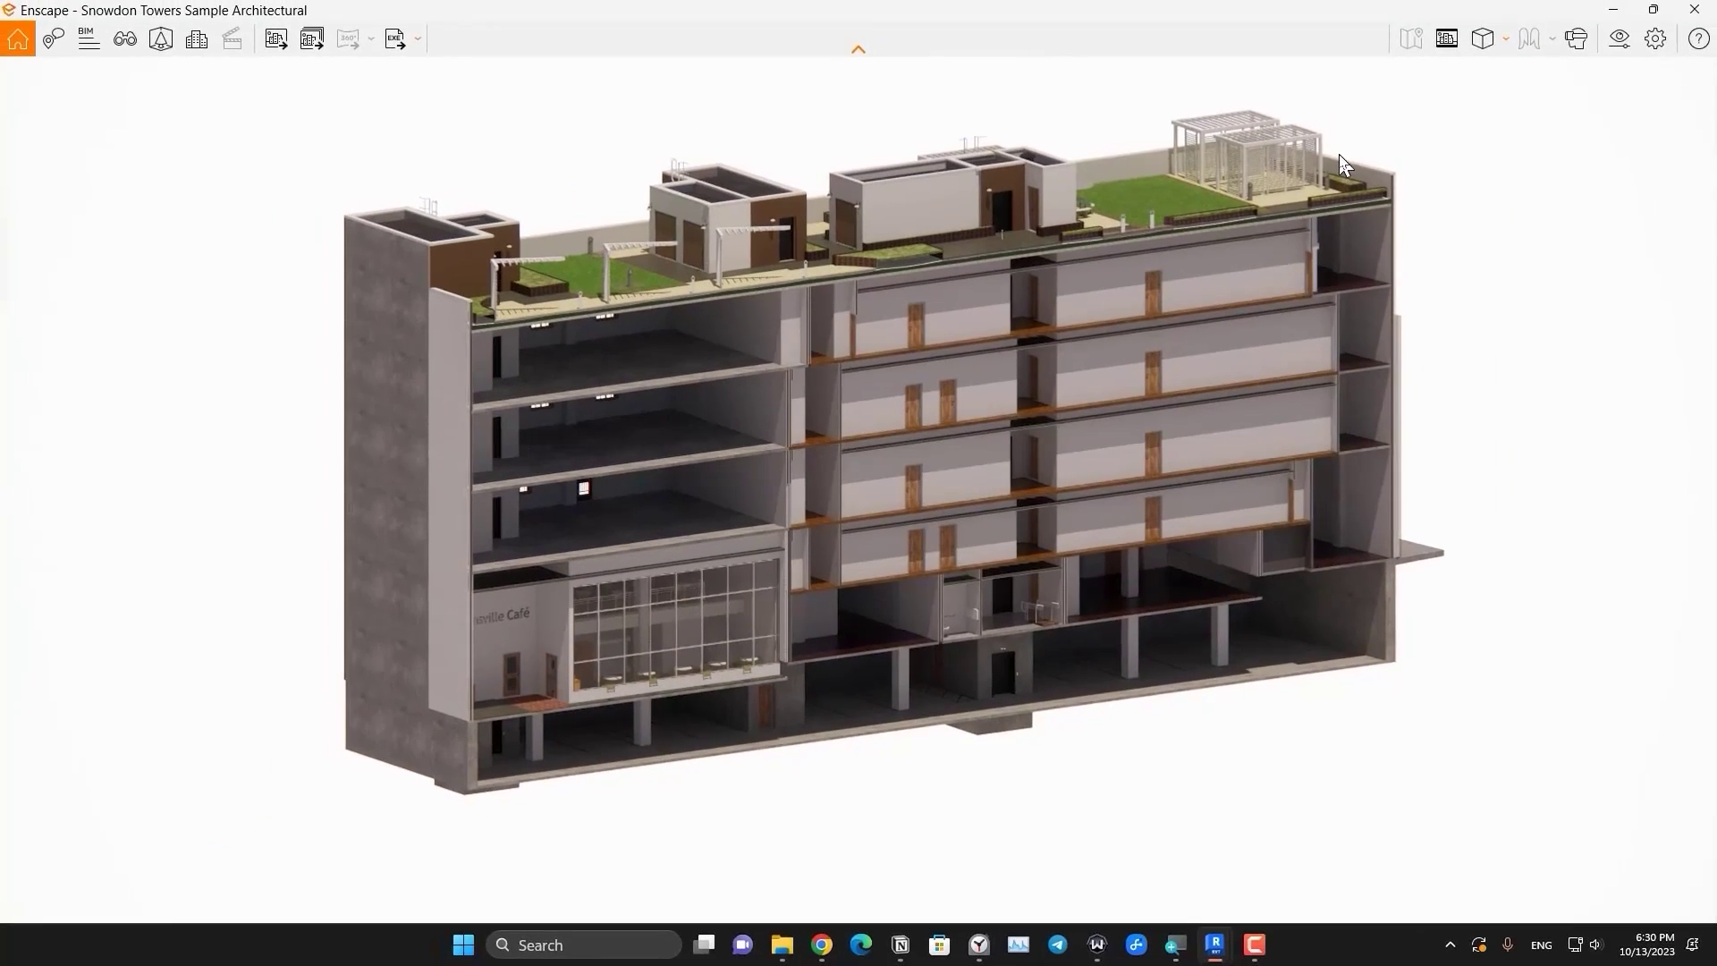
left_click(273, 35)
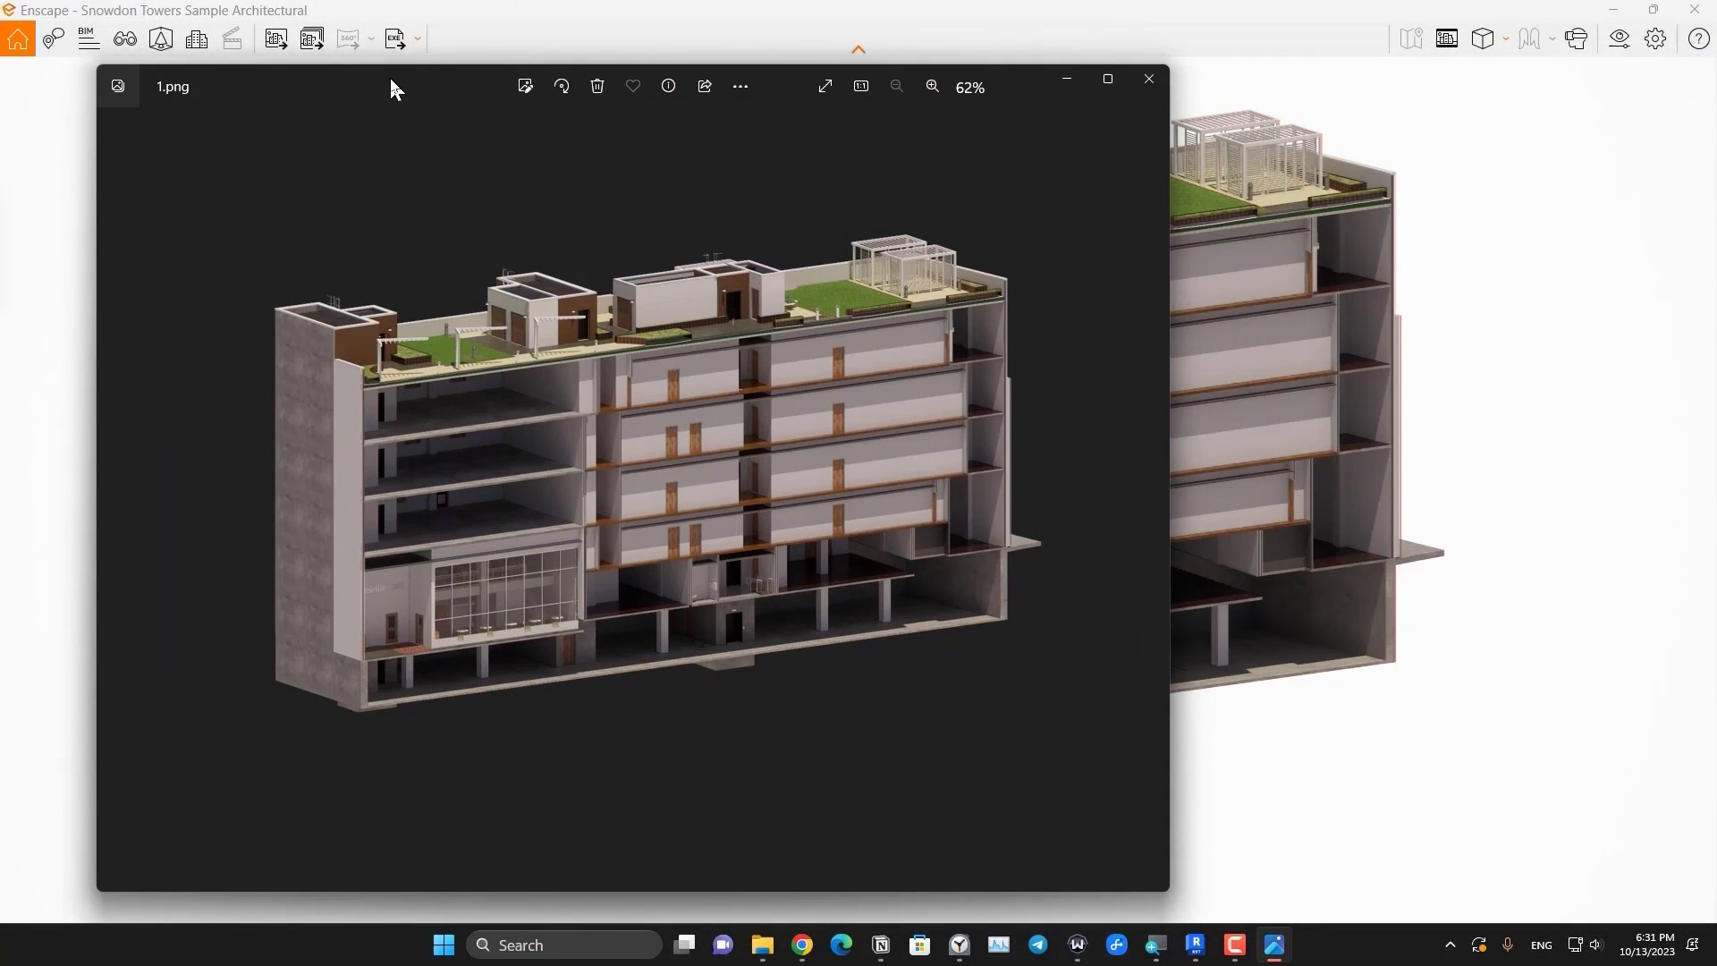
left_click(1141, 82)
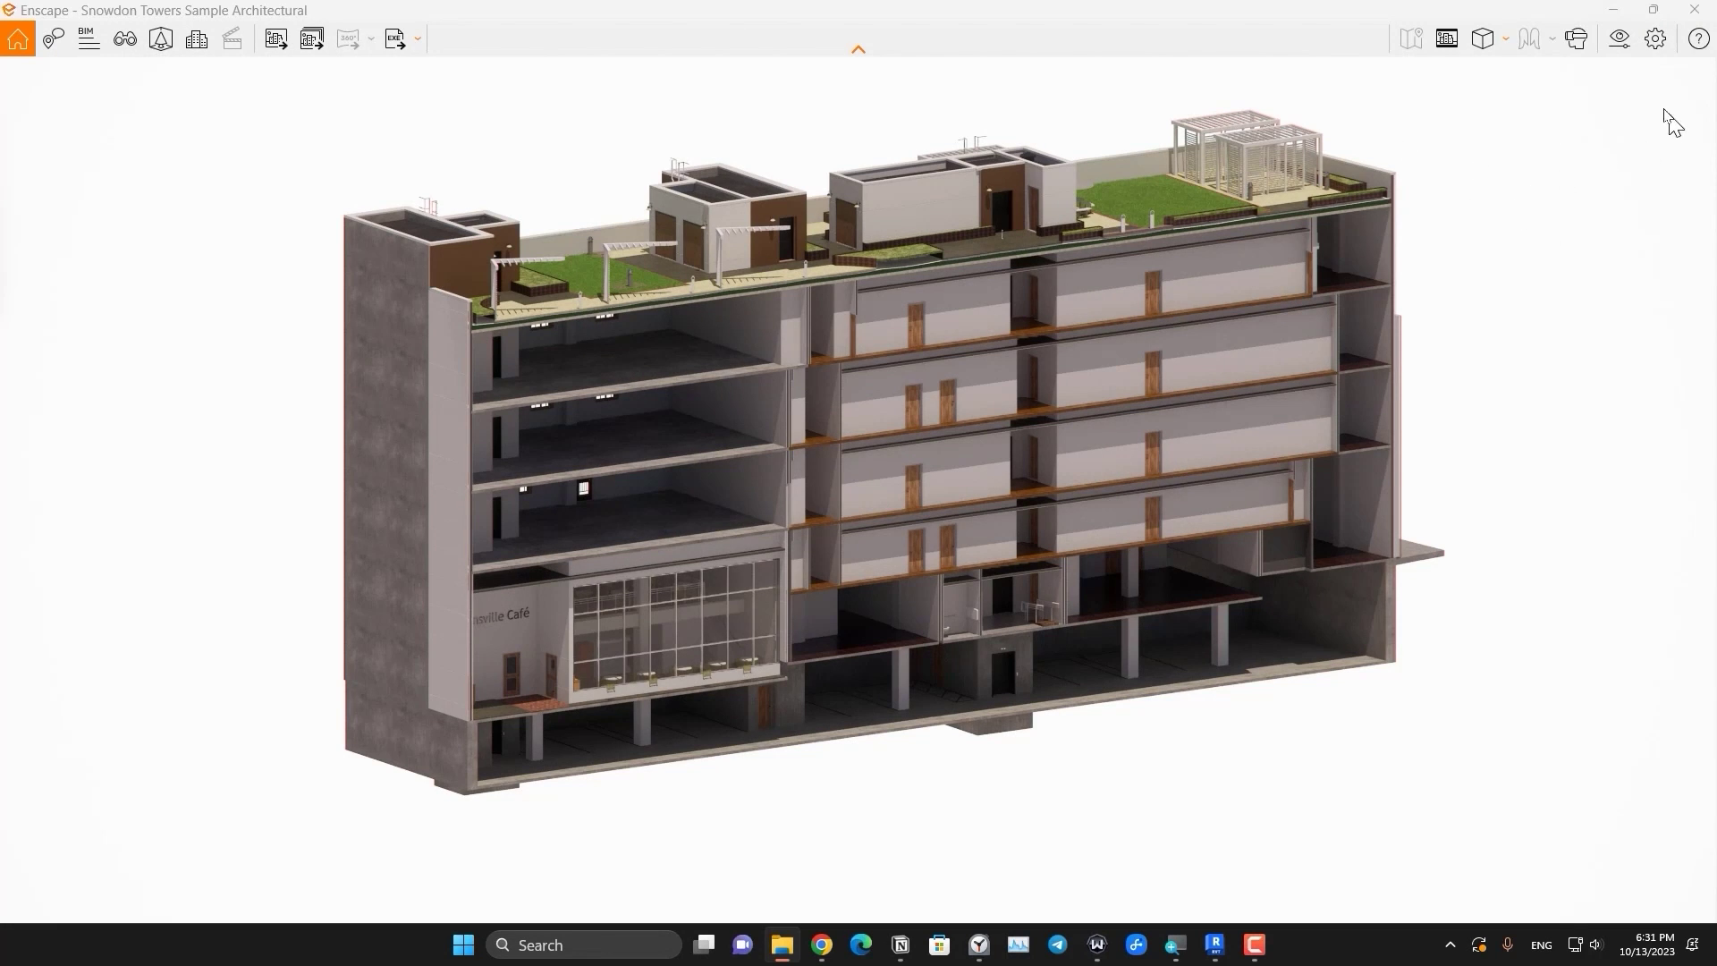
- Switch the render style to White, screenshot the white render, and minimise Enscape
left_click(1654, 39)
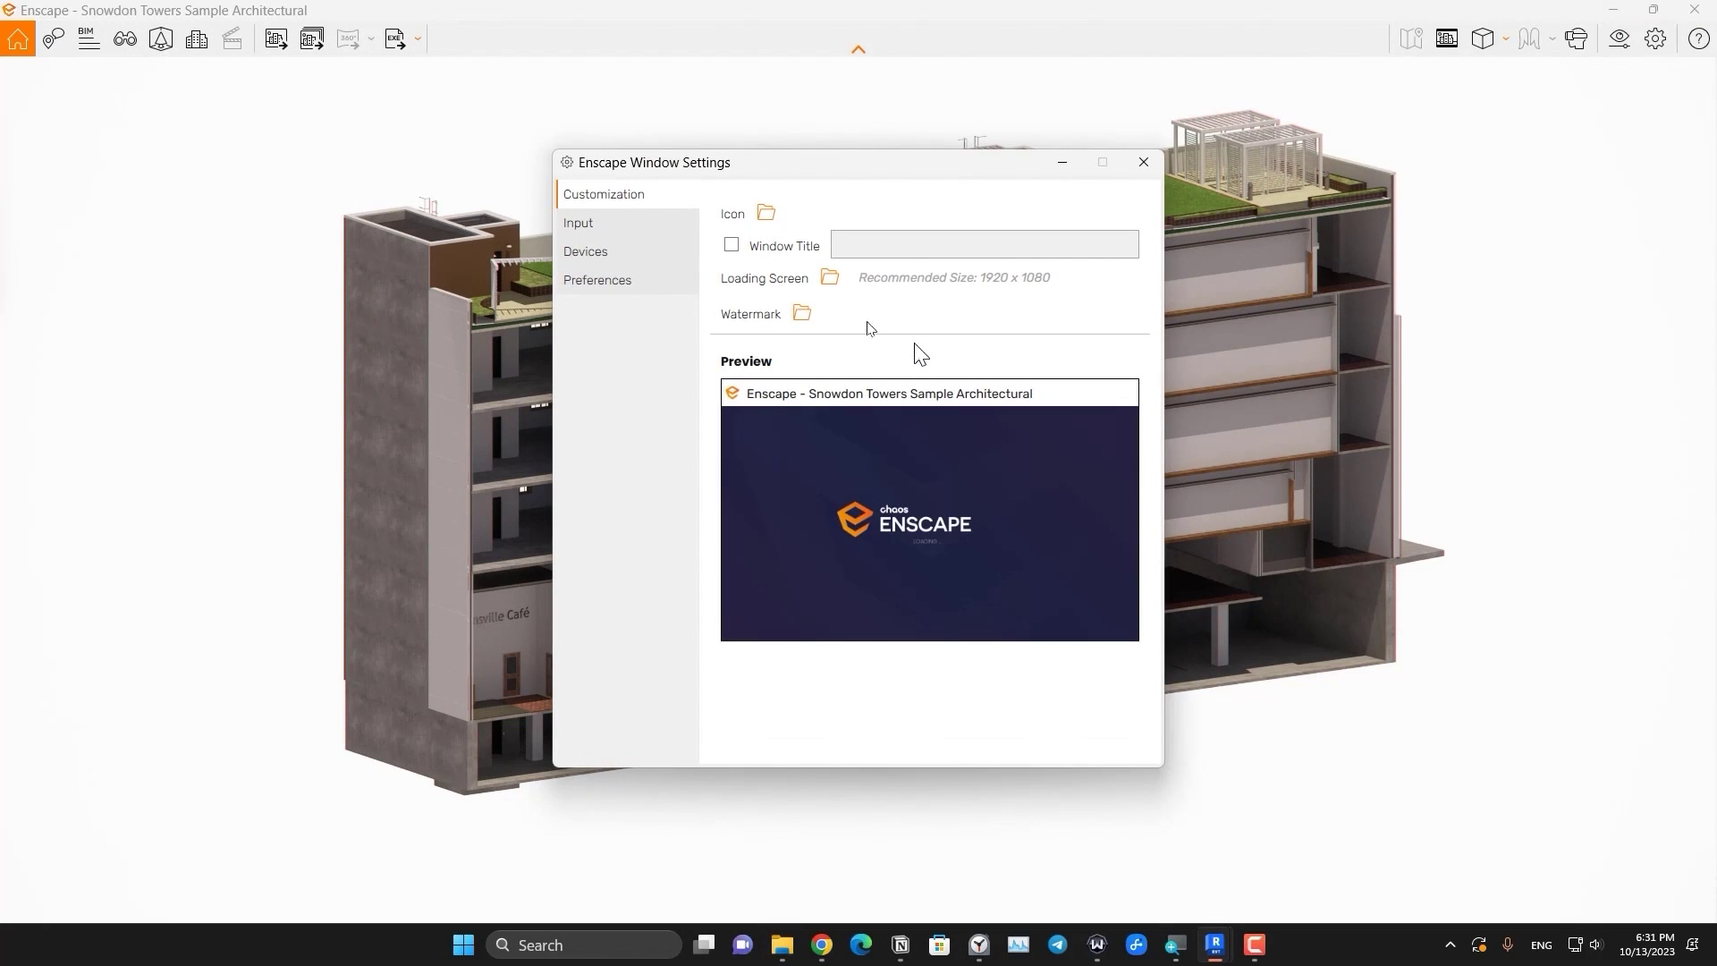
left_click(1140, 157)
left_click(1617, 40)
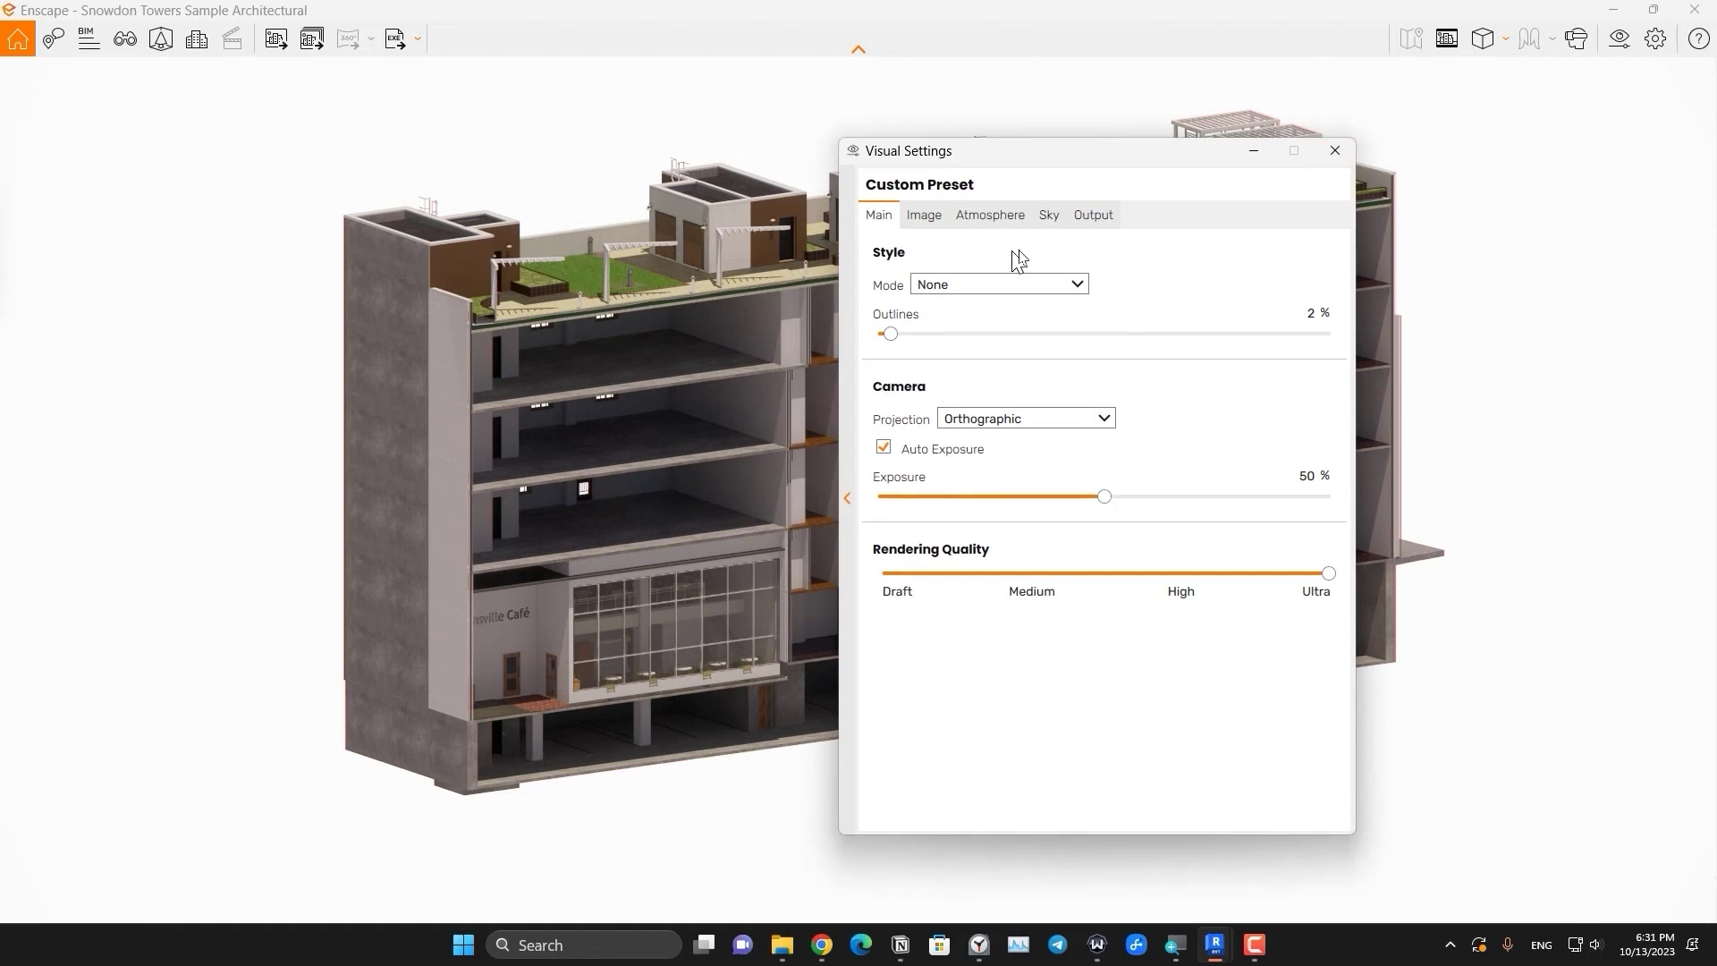
left_click_drag(1015, 165, 500, 199)
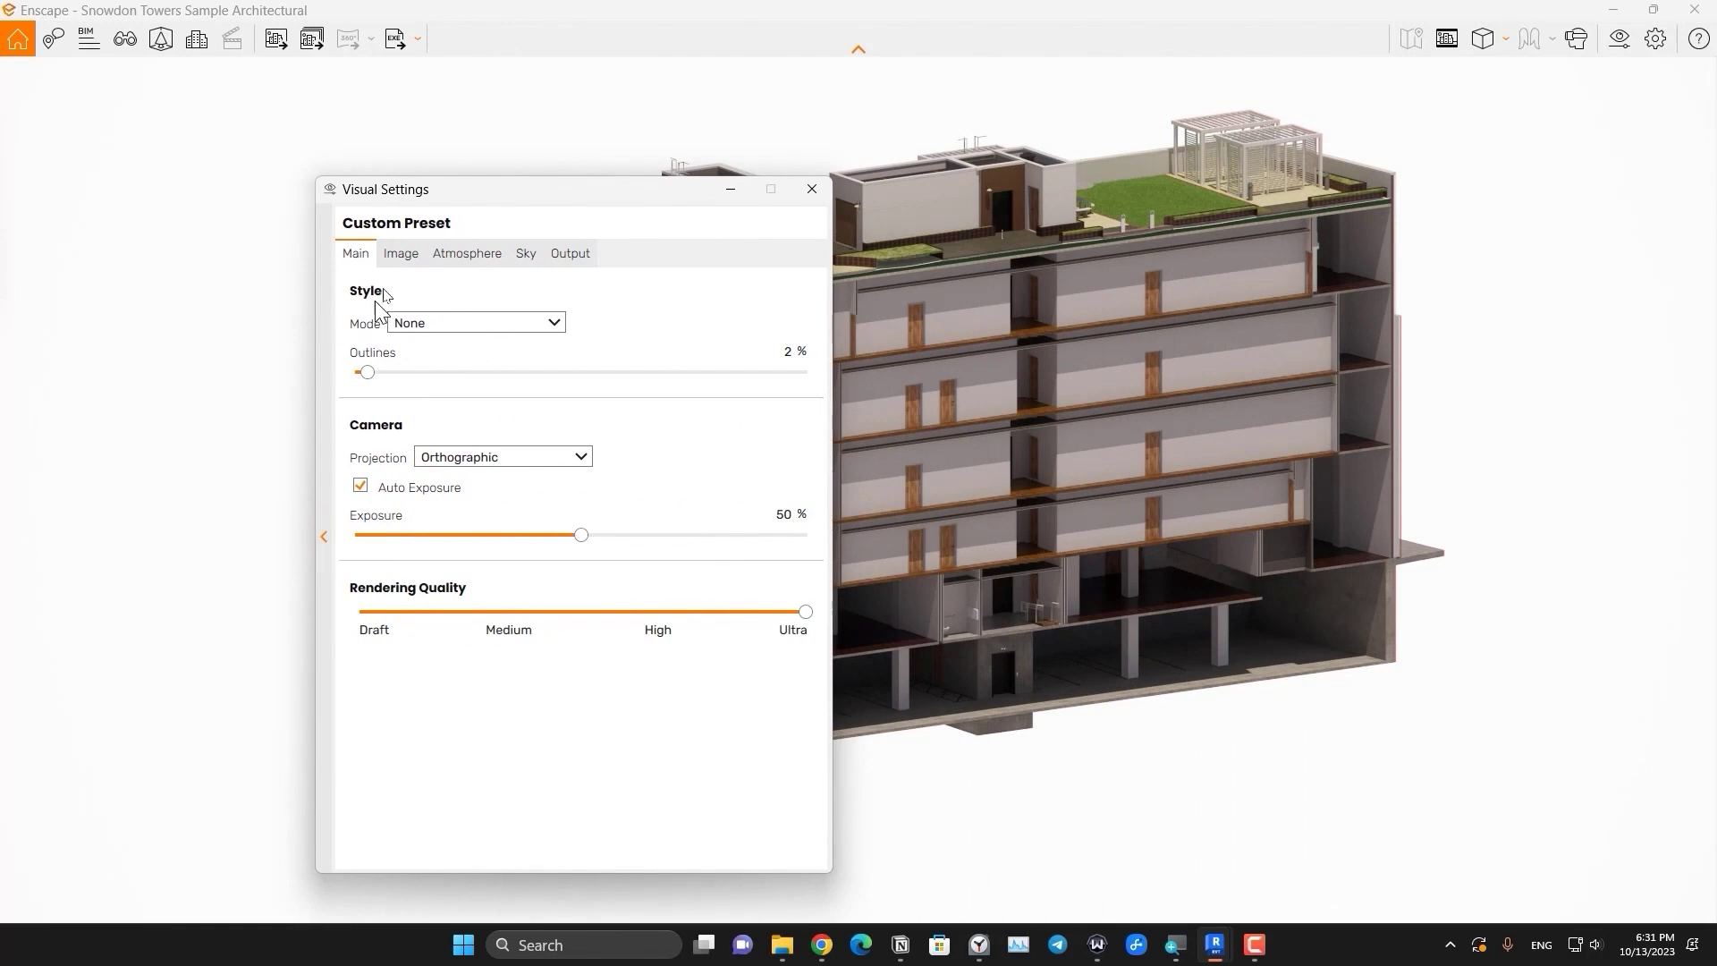
left_click(396, 255)
left_click(350, 255)
left_click(459, 333)
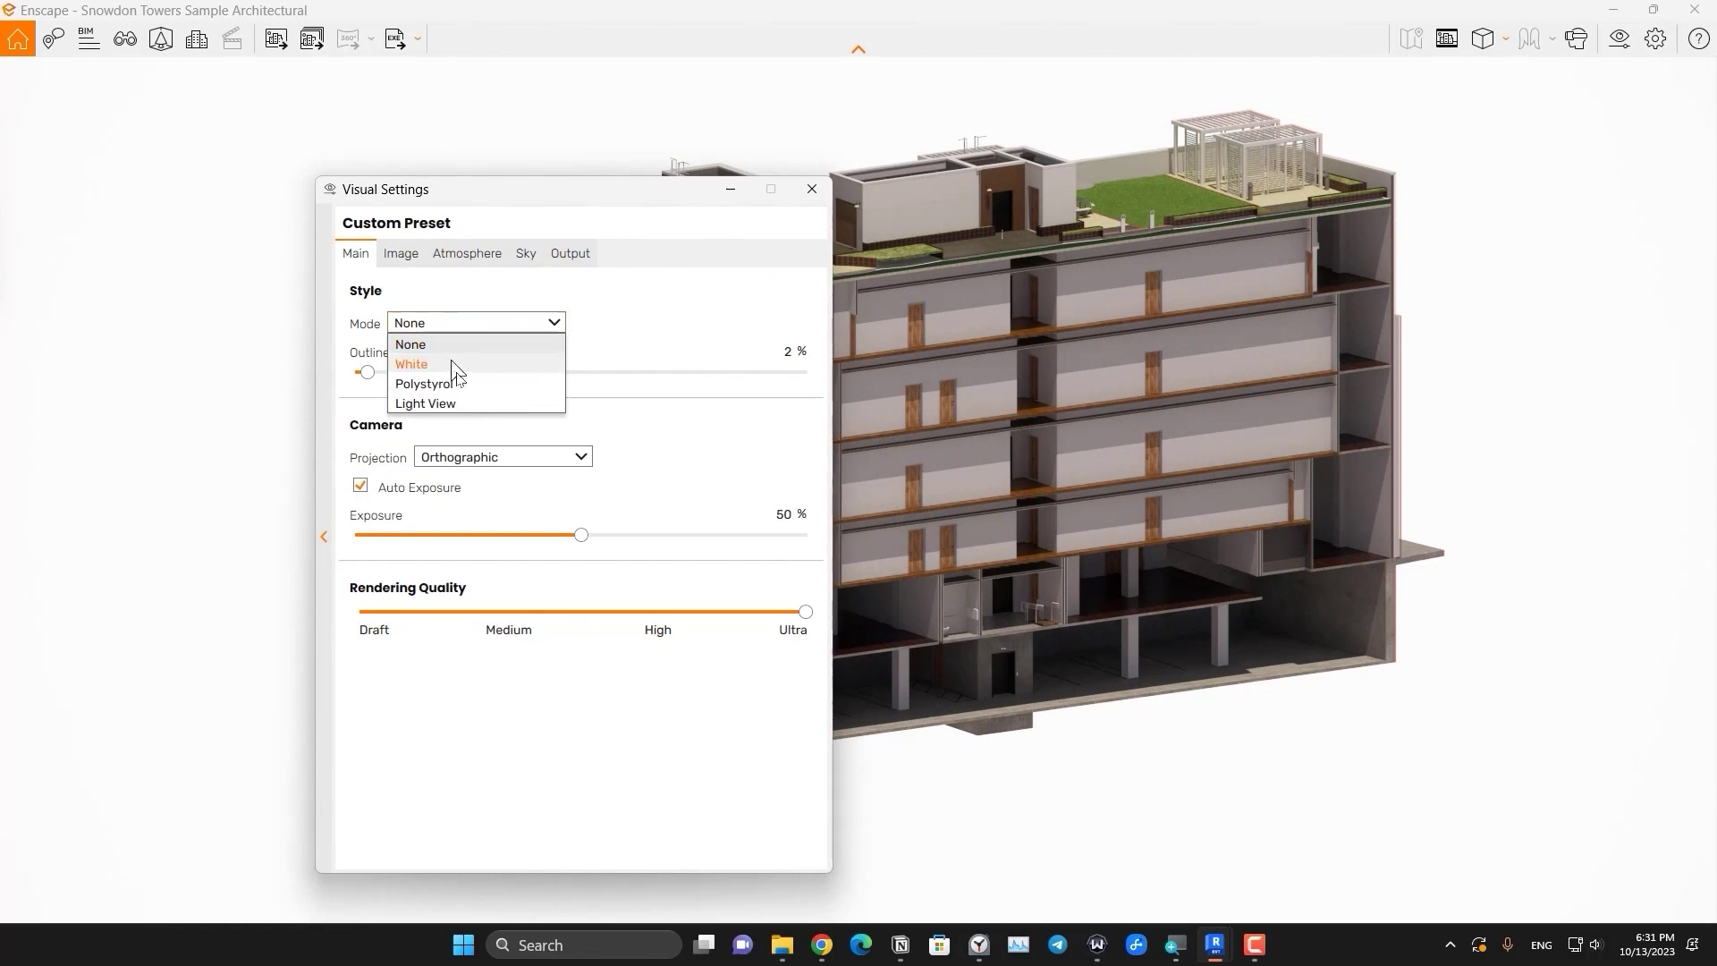
left_click(501, 361)
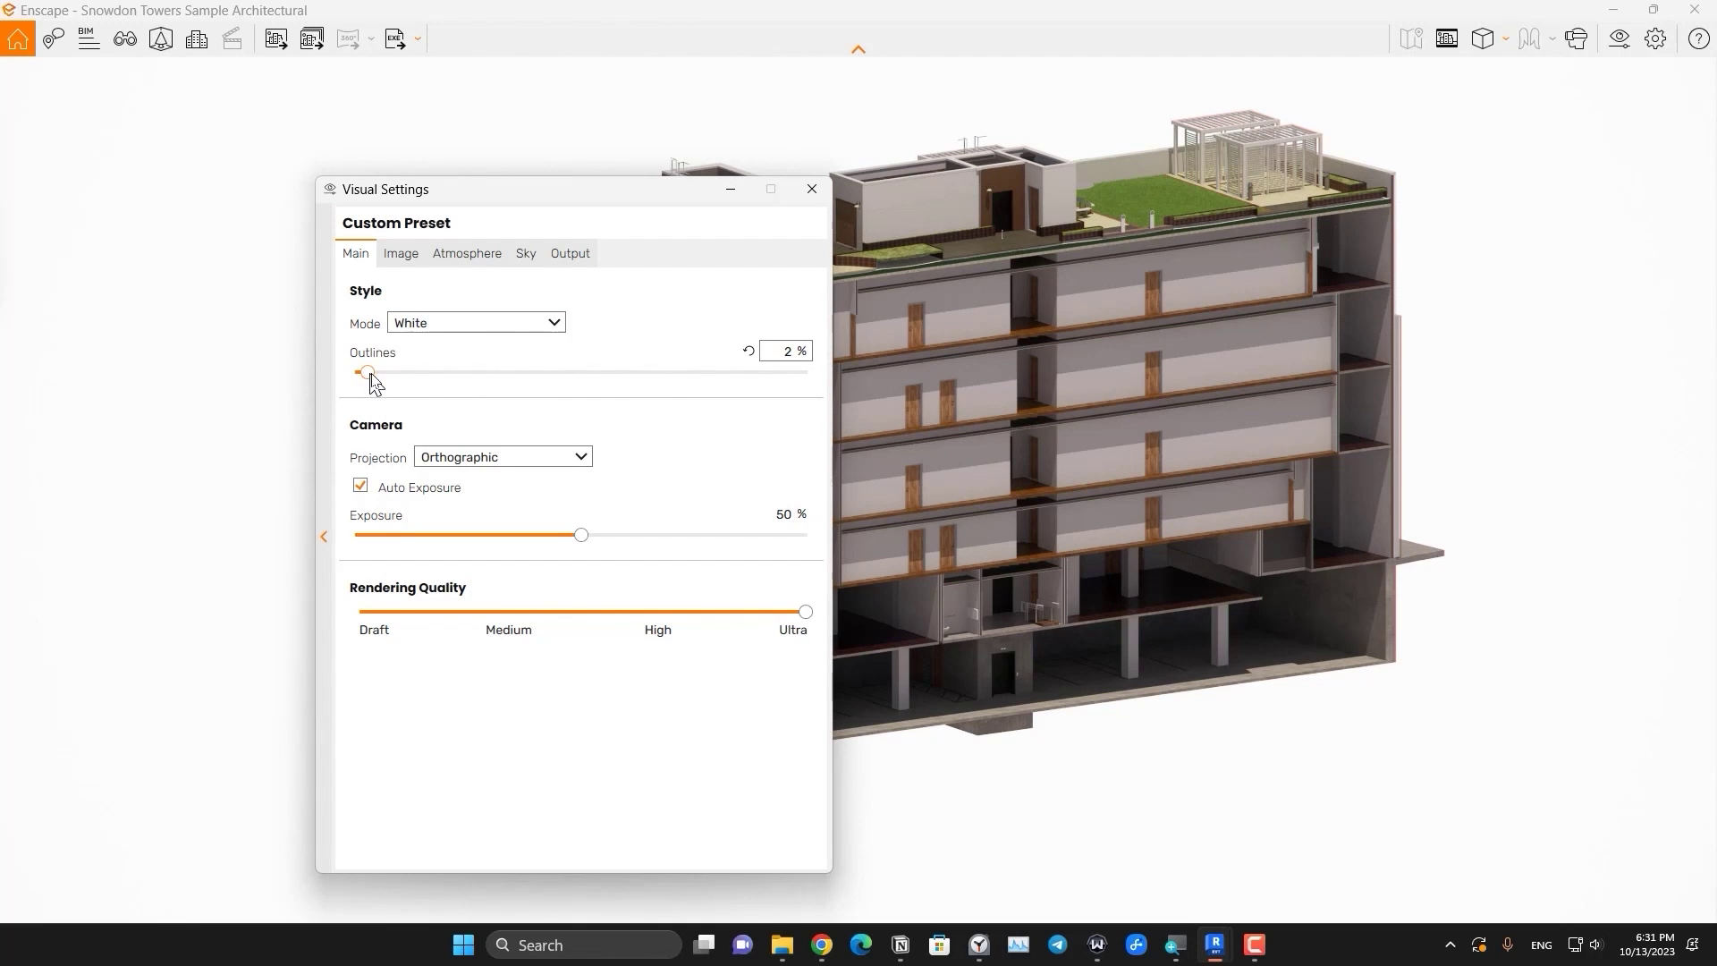
left_click(458, 372)
left_click(812, 190)
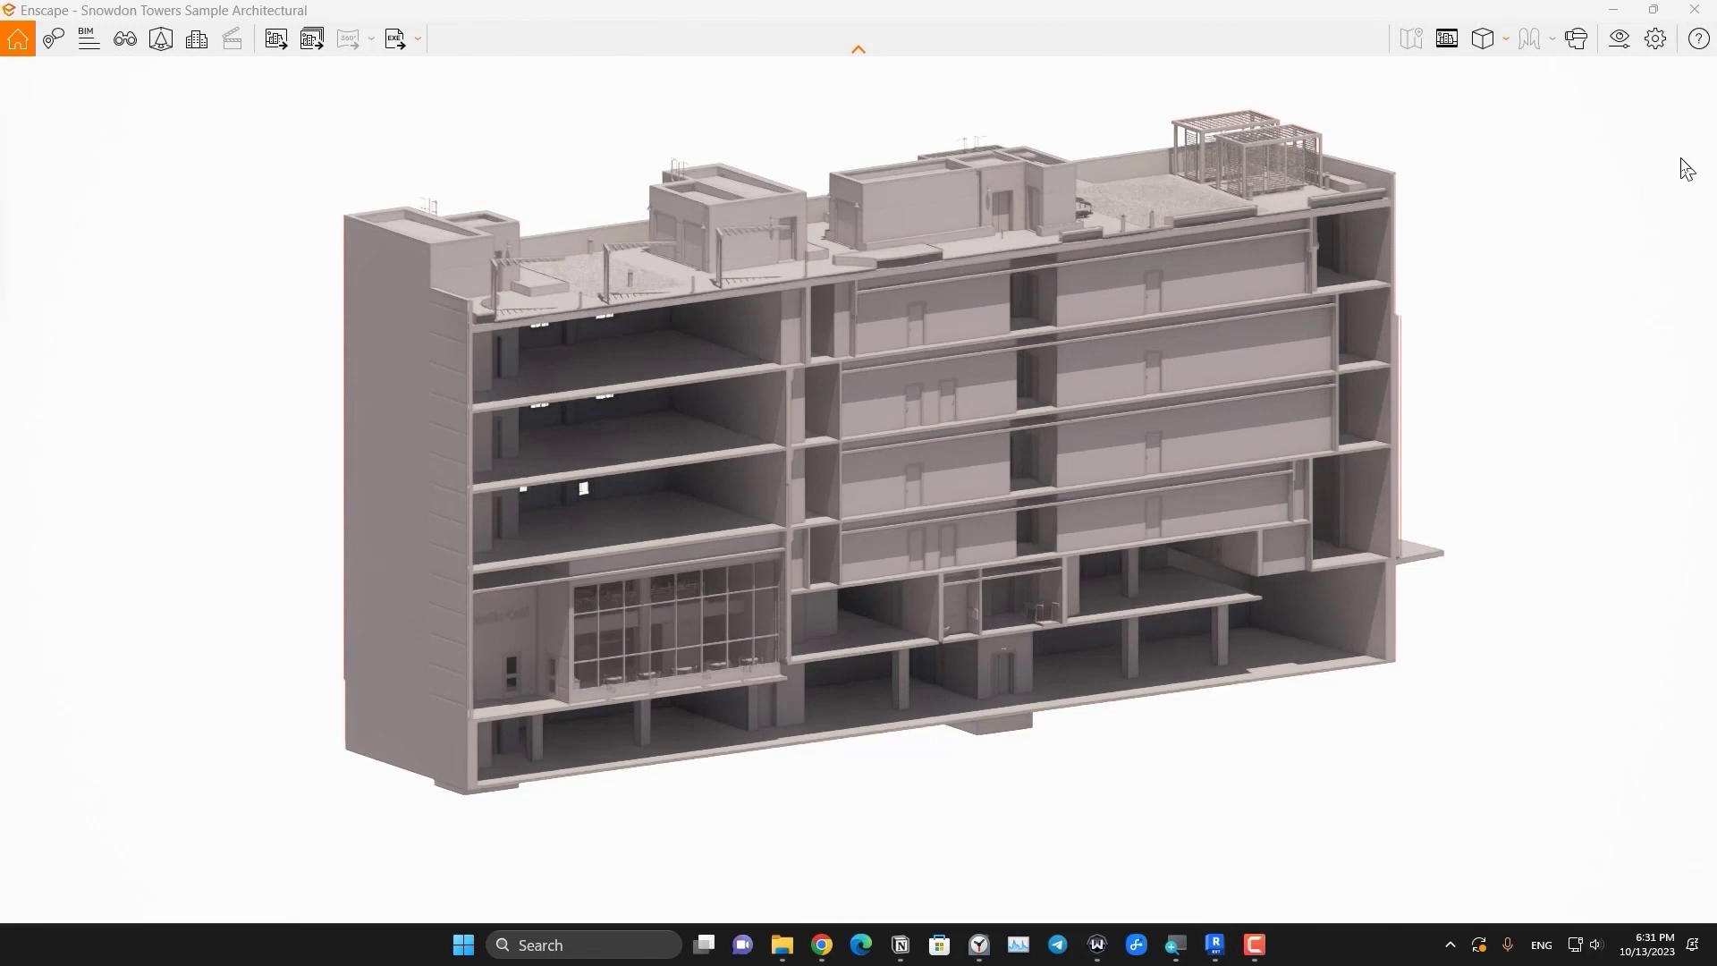
left_click(275, 53)
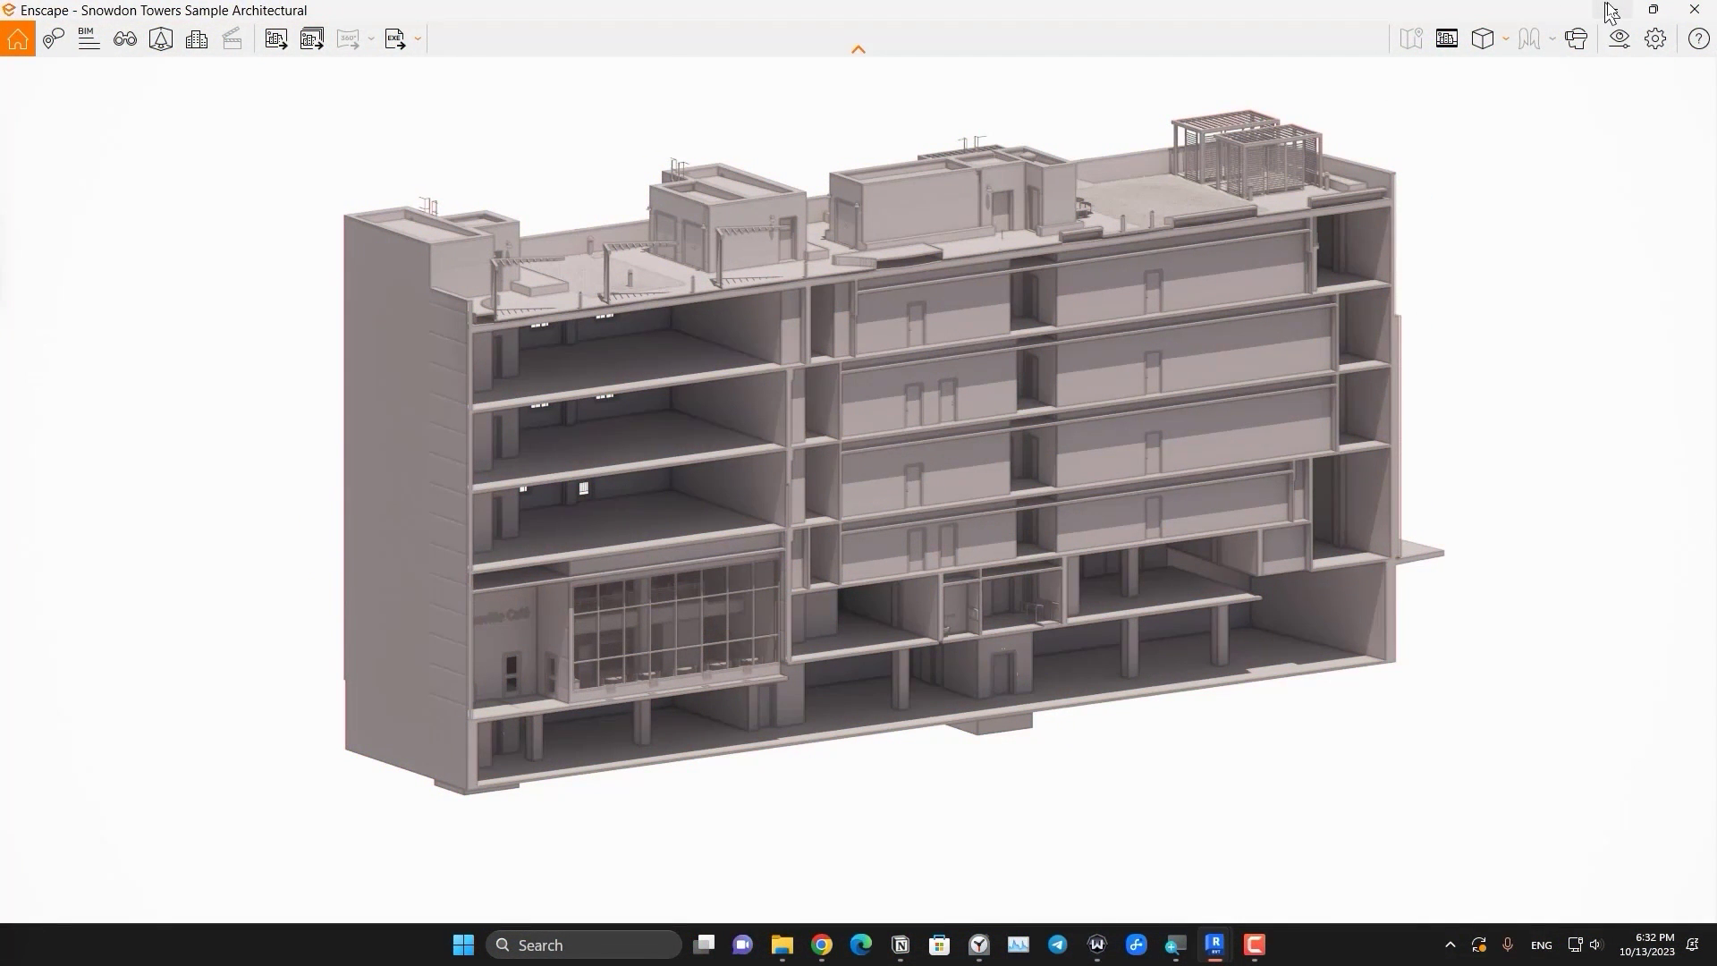
left_click(1608, 9)
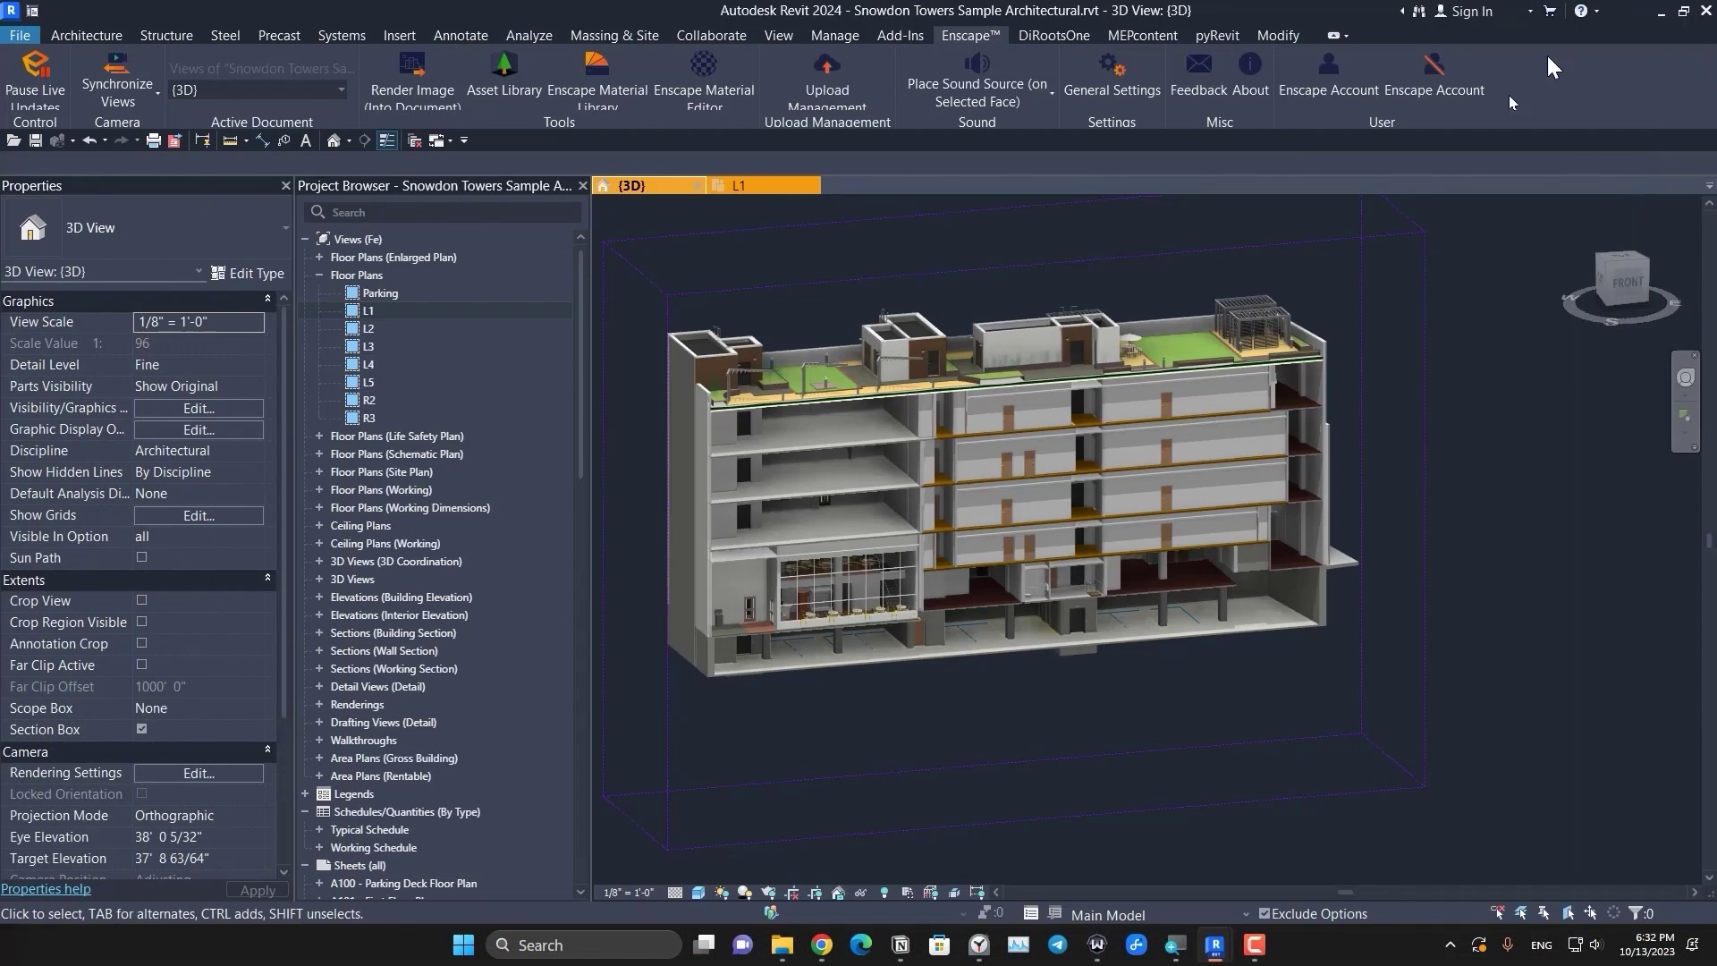
- Drag the section box's lower and upper boundaries in to a thin band
left_click(1048, 277)
left_click(1618, 266)
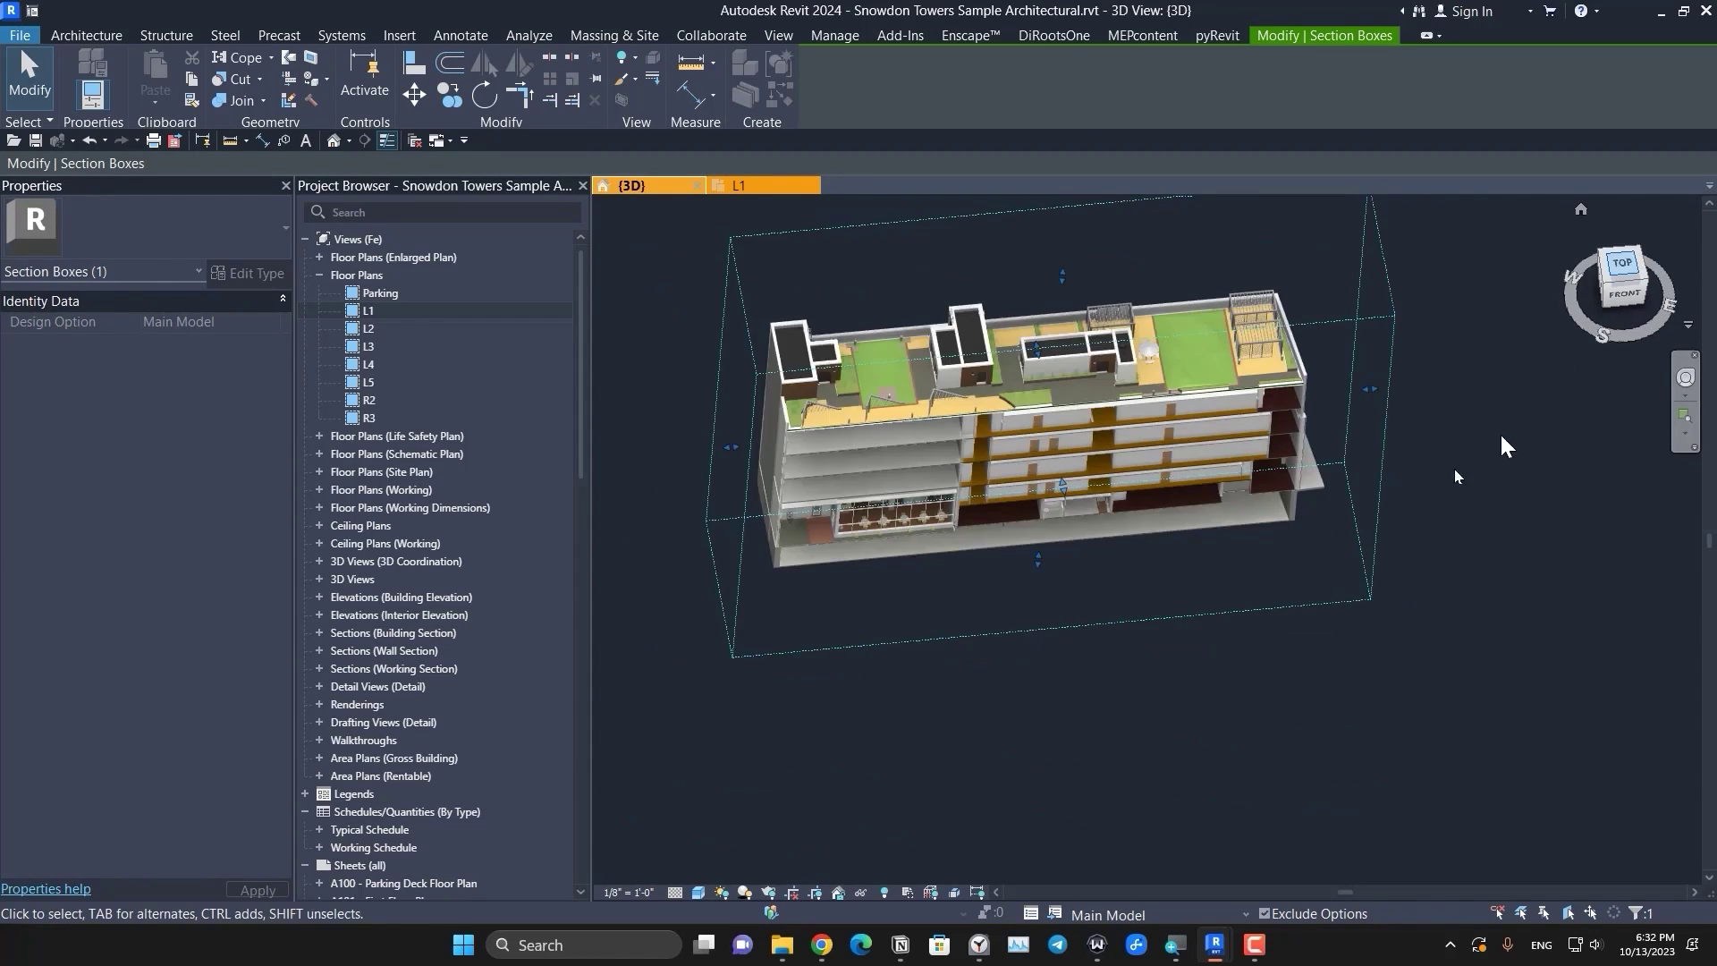
left_click_drag(1149, 616, 1145, 671)
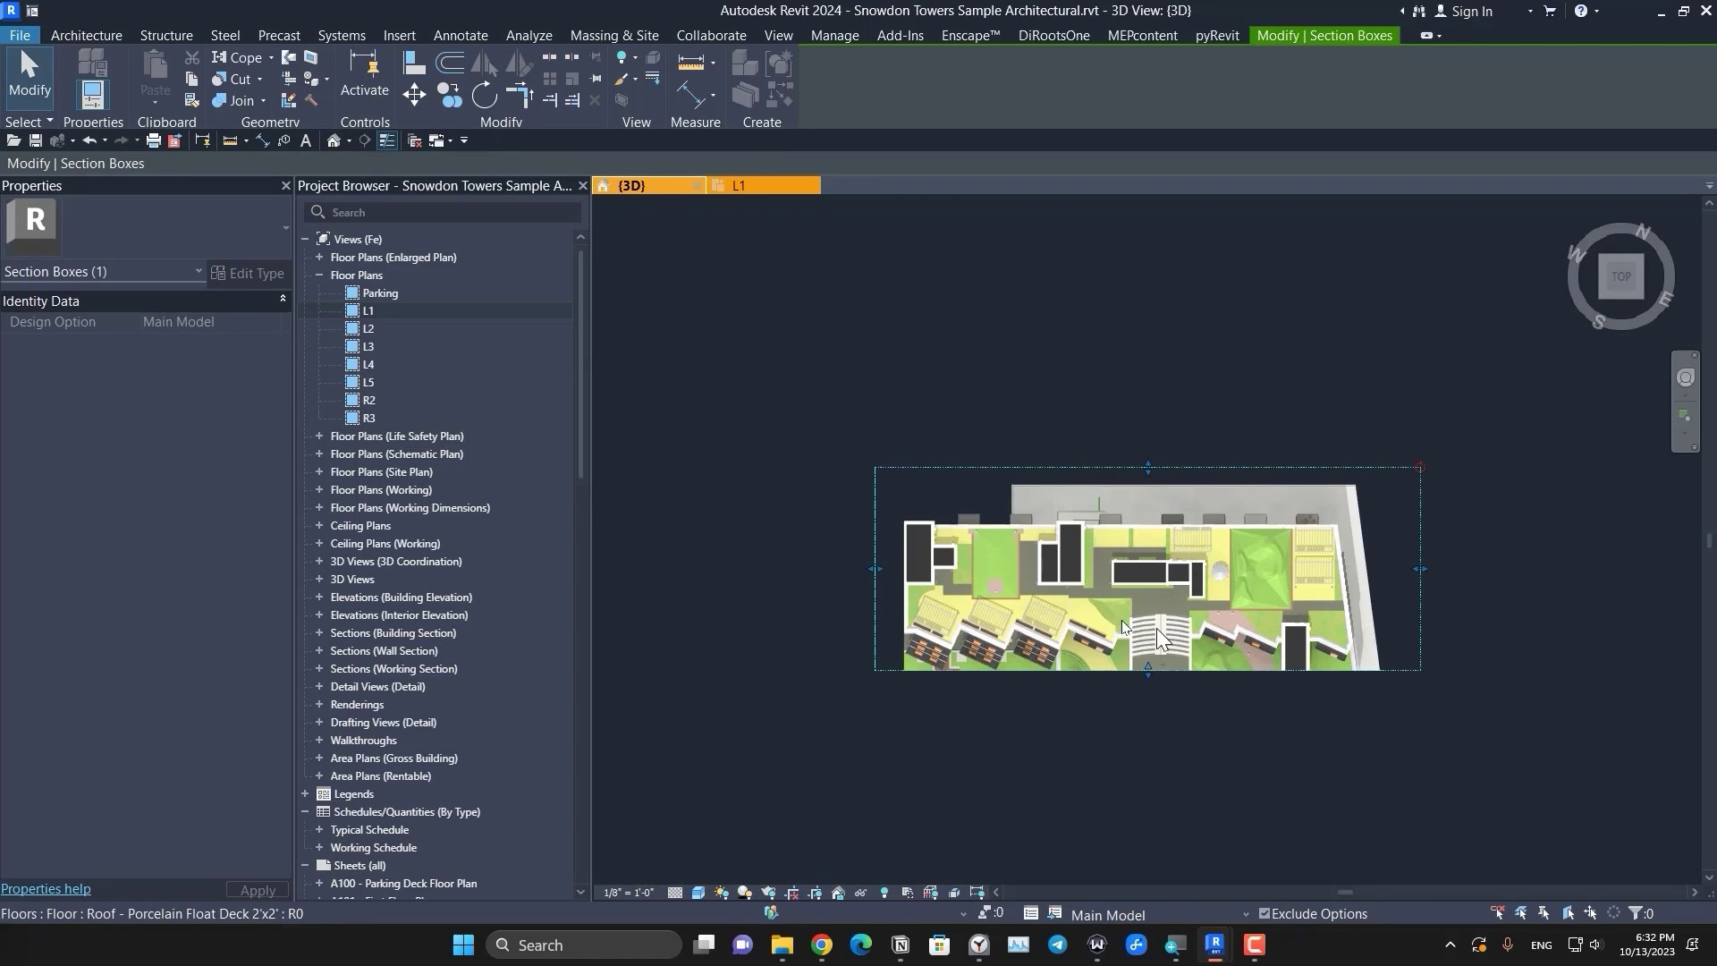
left_click(951, 35)
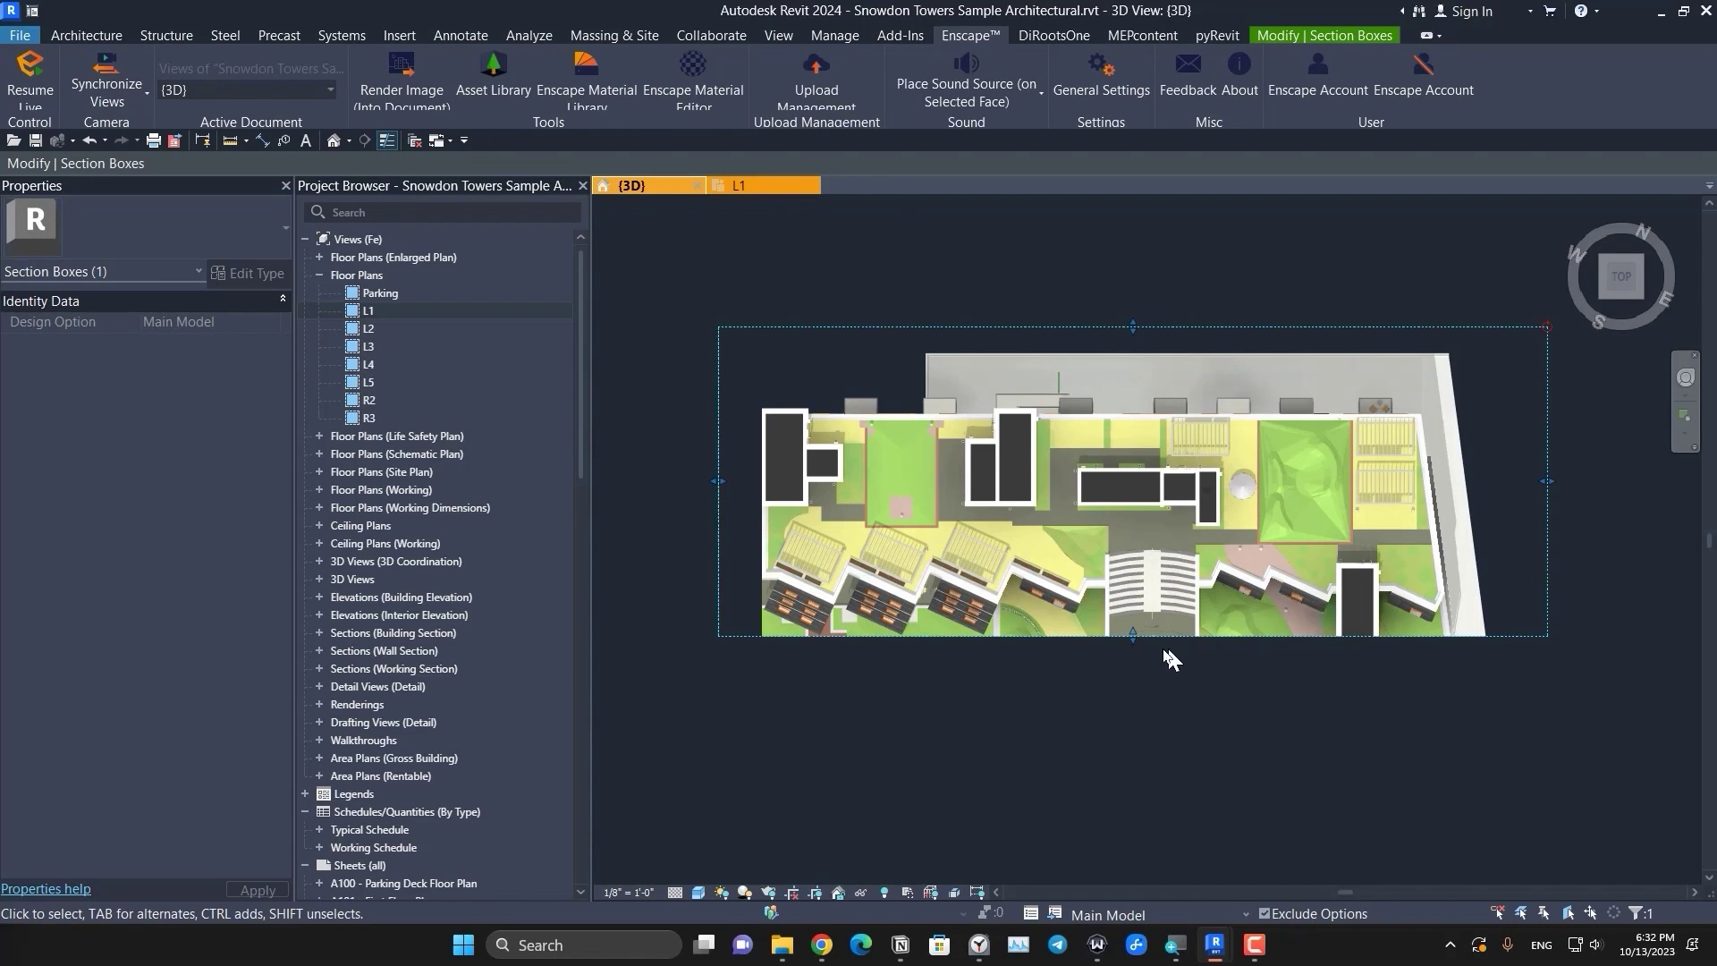
scroll(1123, 633, "up", 4)
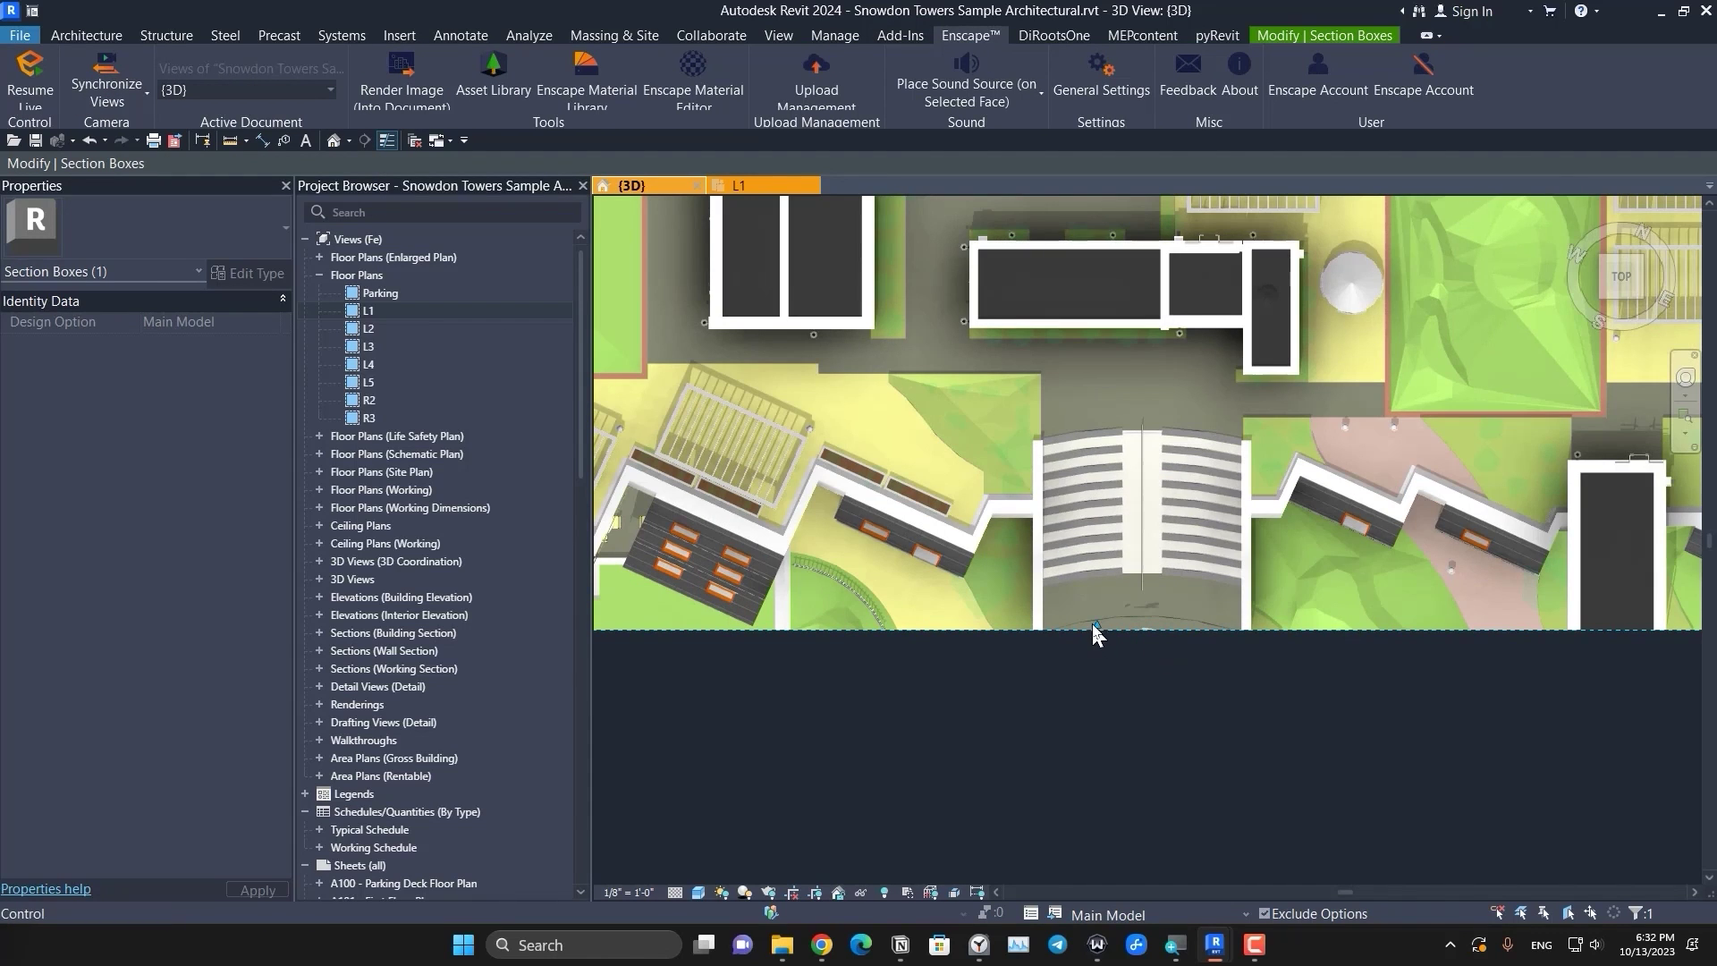
left_click_drag(1098, 640, 1101, 656)
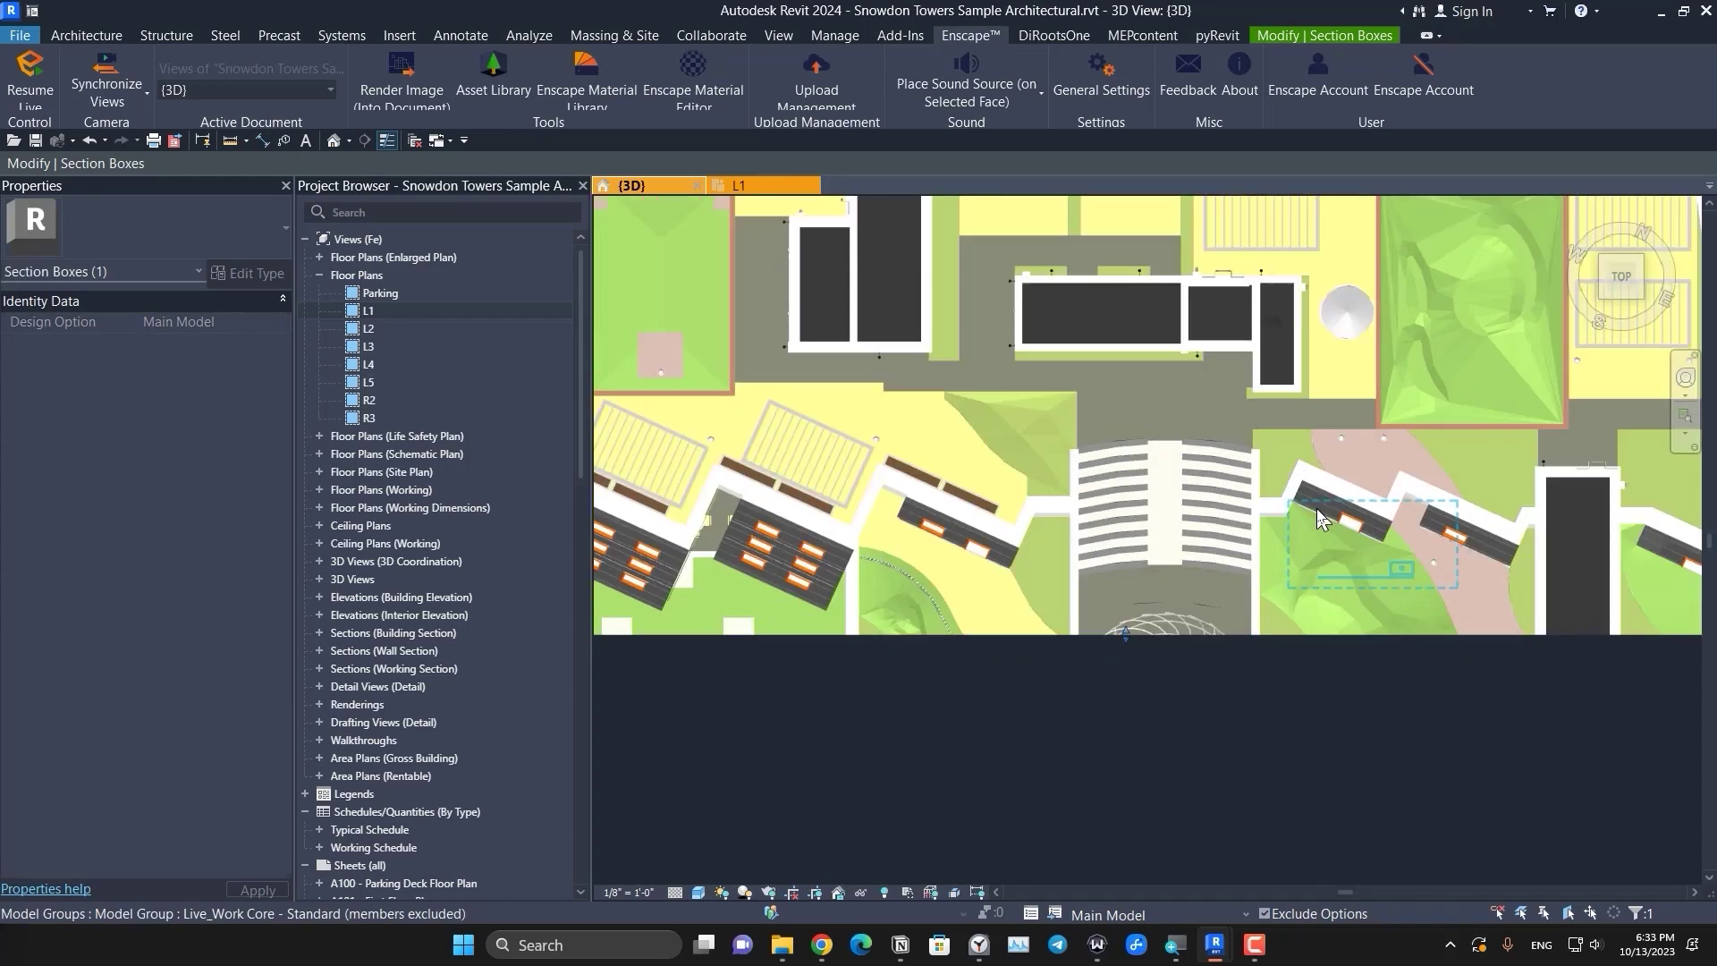
scroll(1227, 567, "down", 5)
left_click_drag(1080, 392, 1201, 529)
scroll(1200, 528, "up", 5)
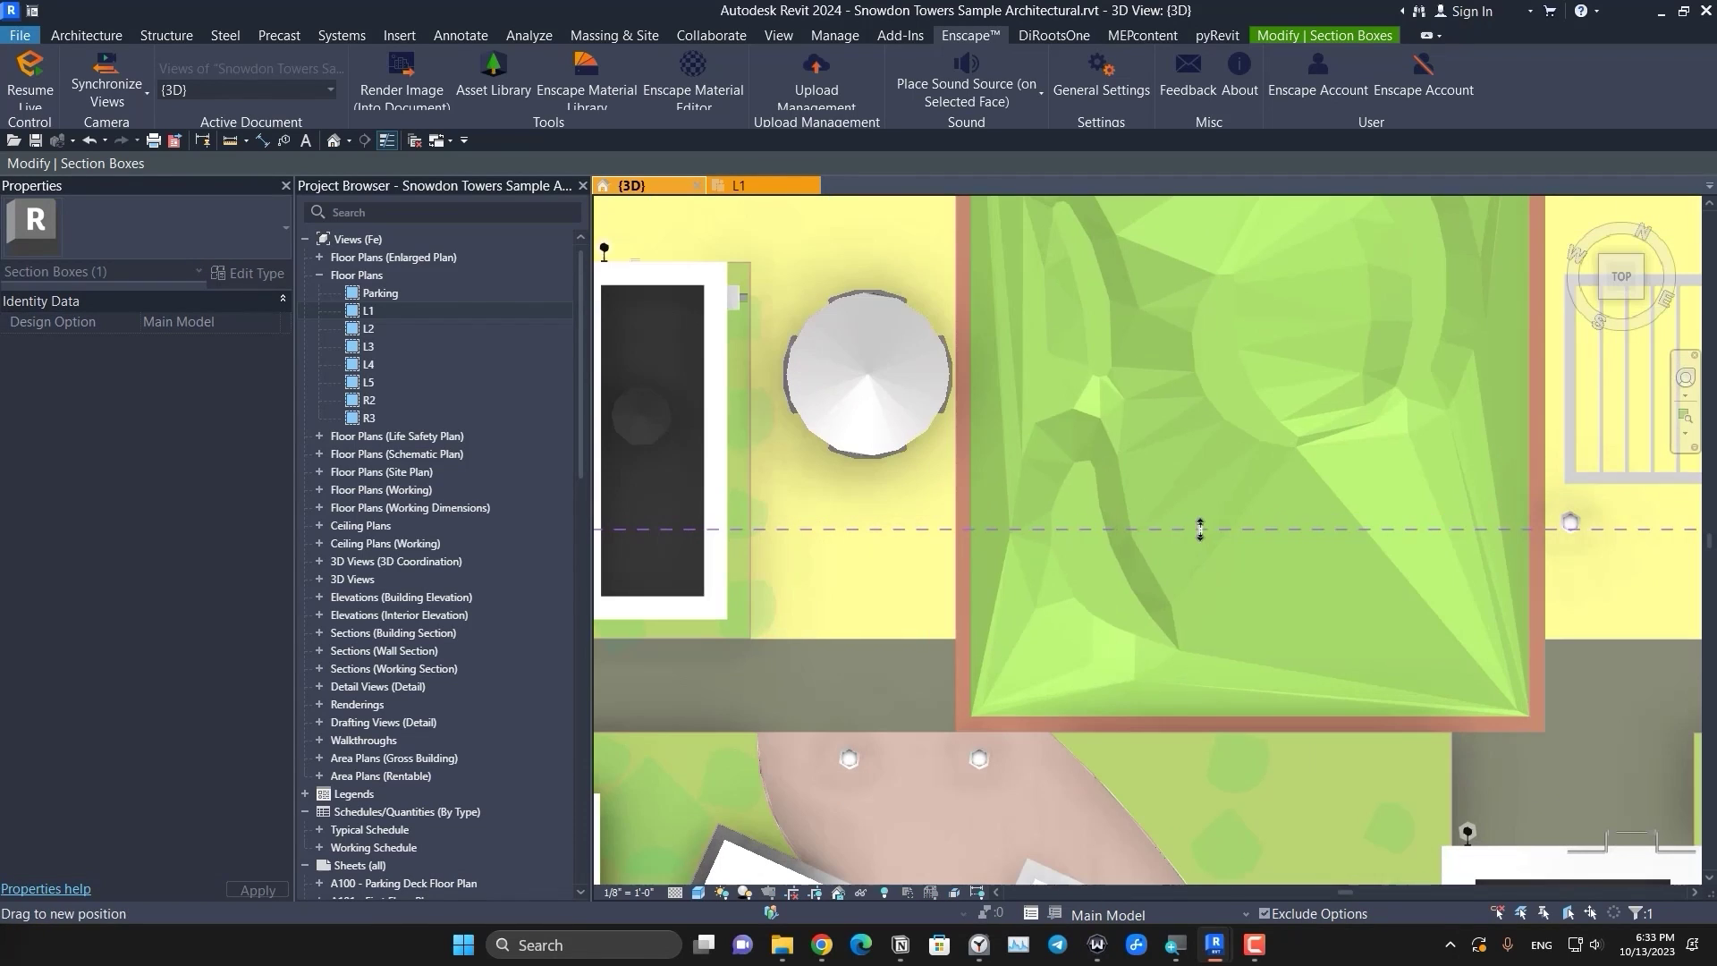
left_click_drag(1128, 750, 1123, 740)
scroll(1123, 626, "down", 5)
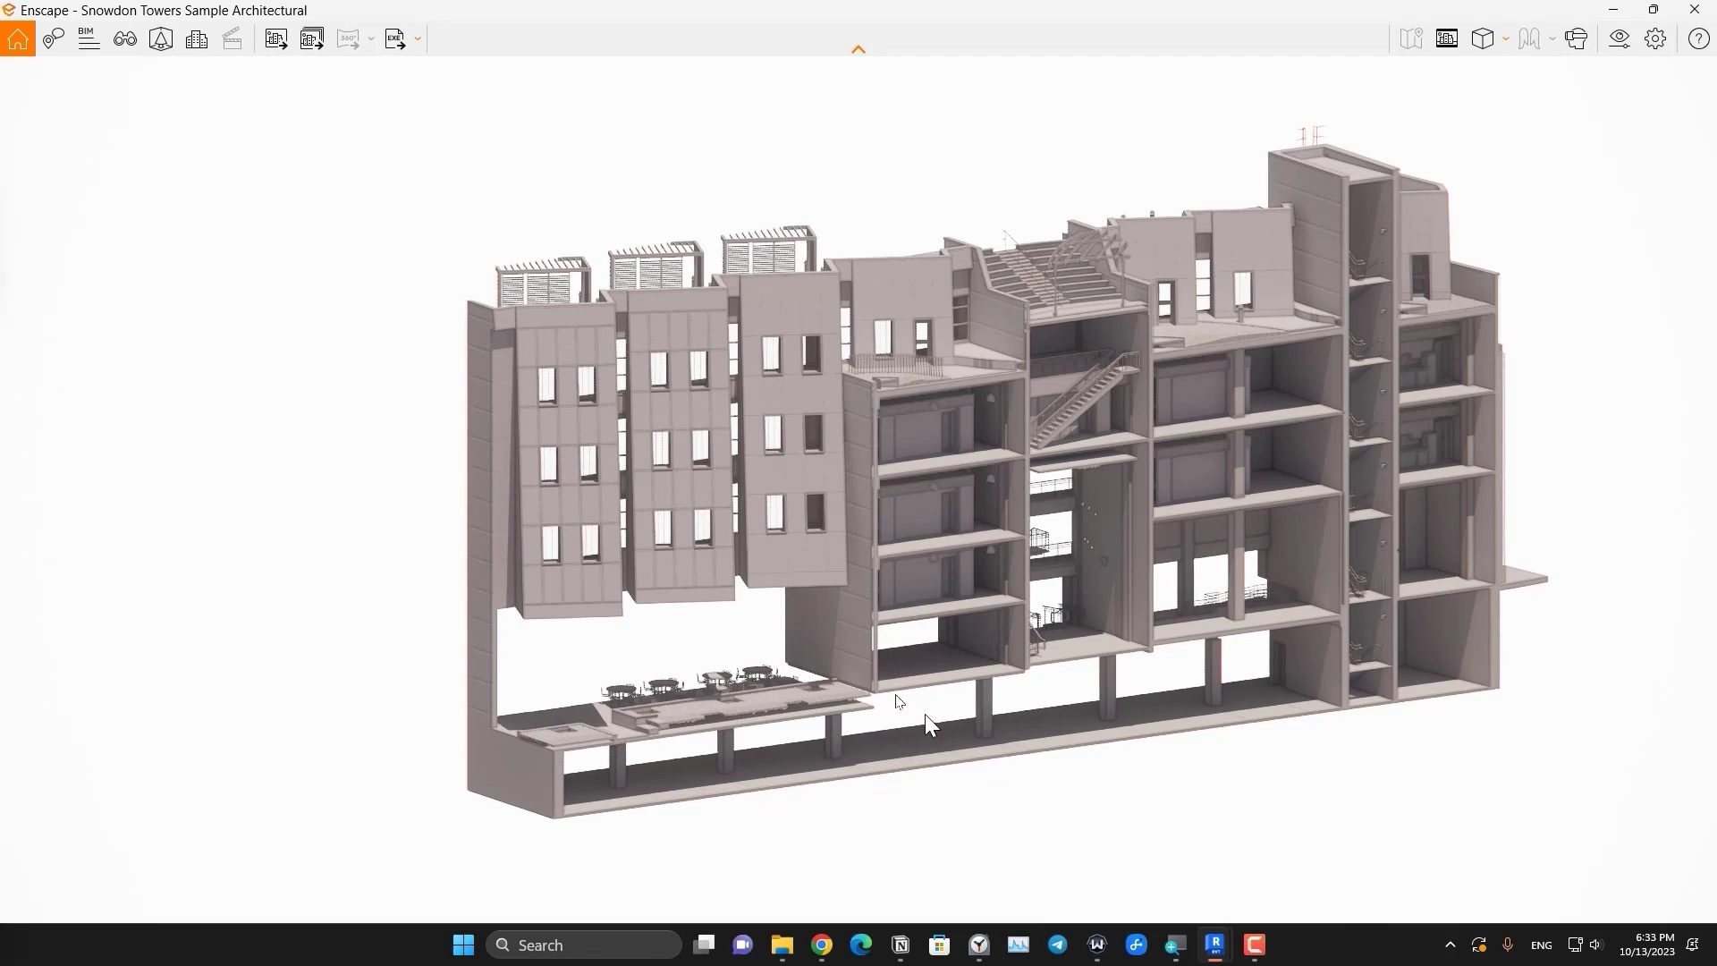
- From the top view, drag the section box edge out to include the street front
left_click(1615, 10)
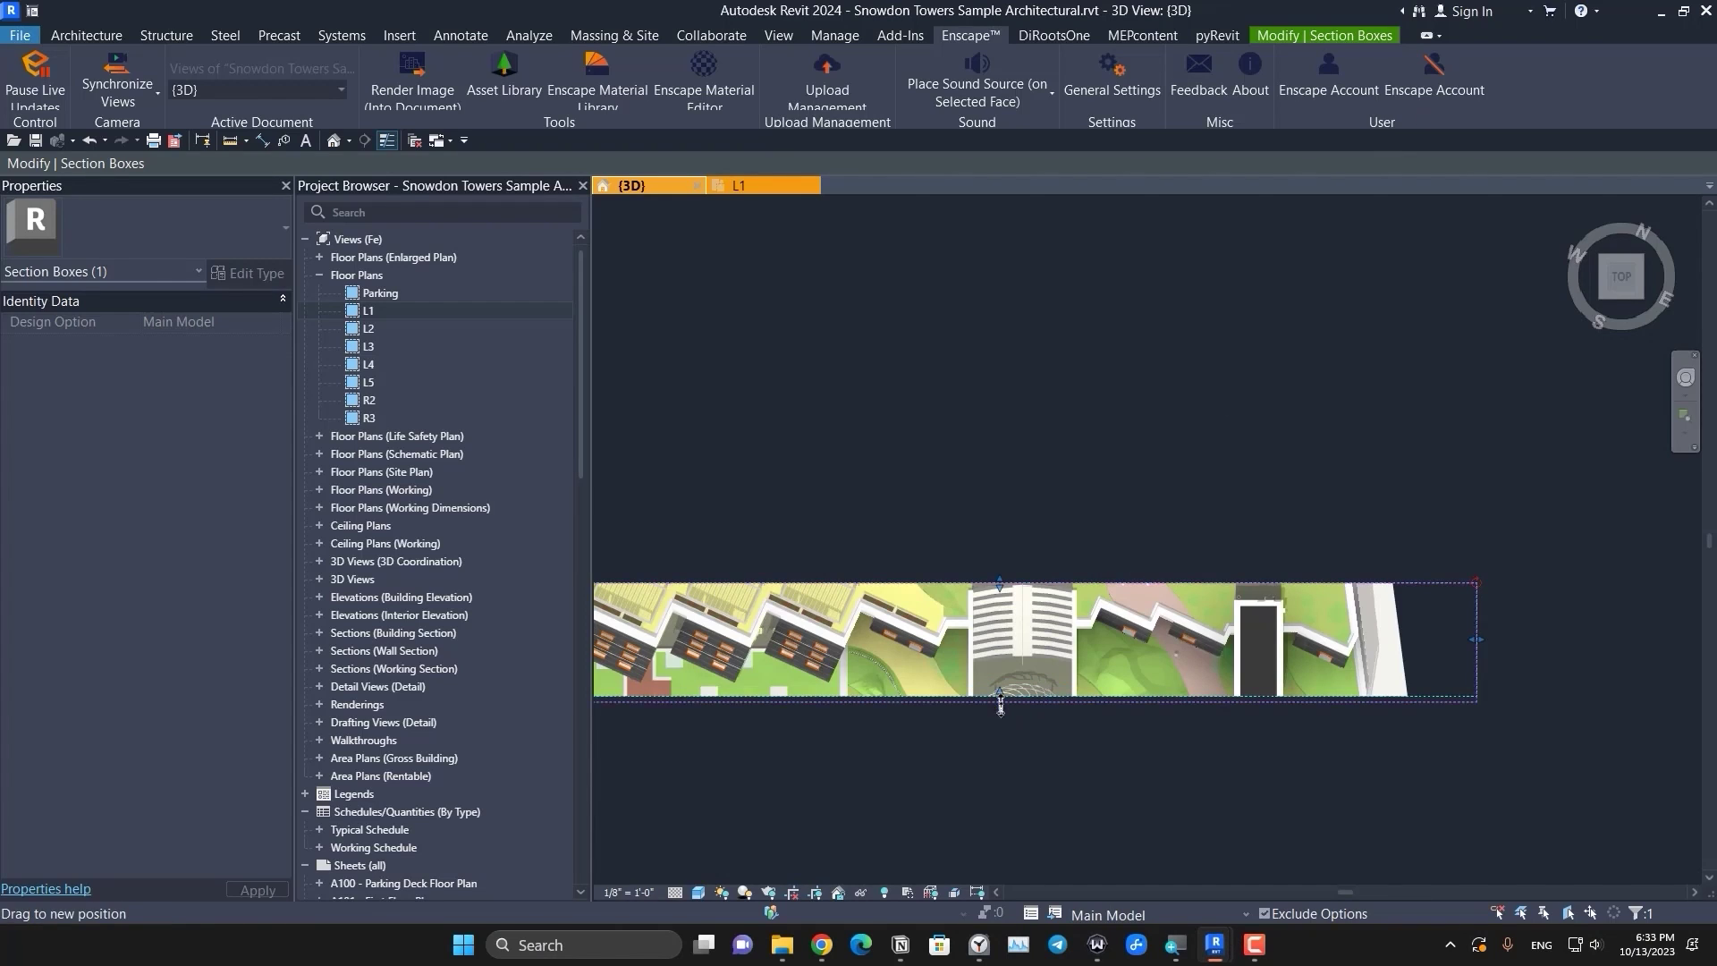
left_click_drag(1001, 701, 1005, 722)
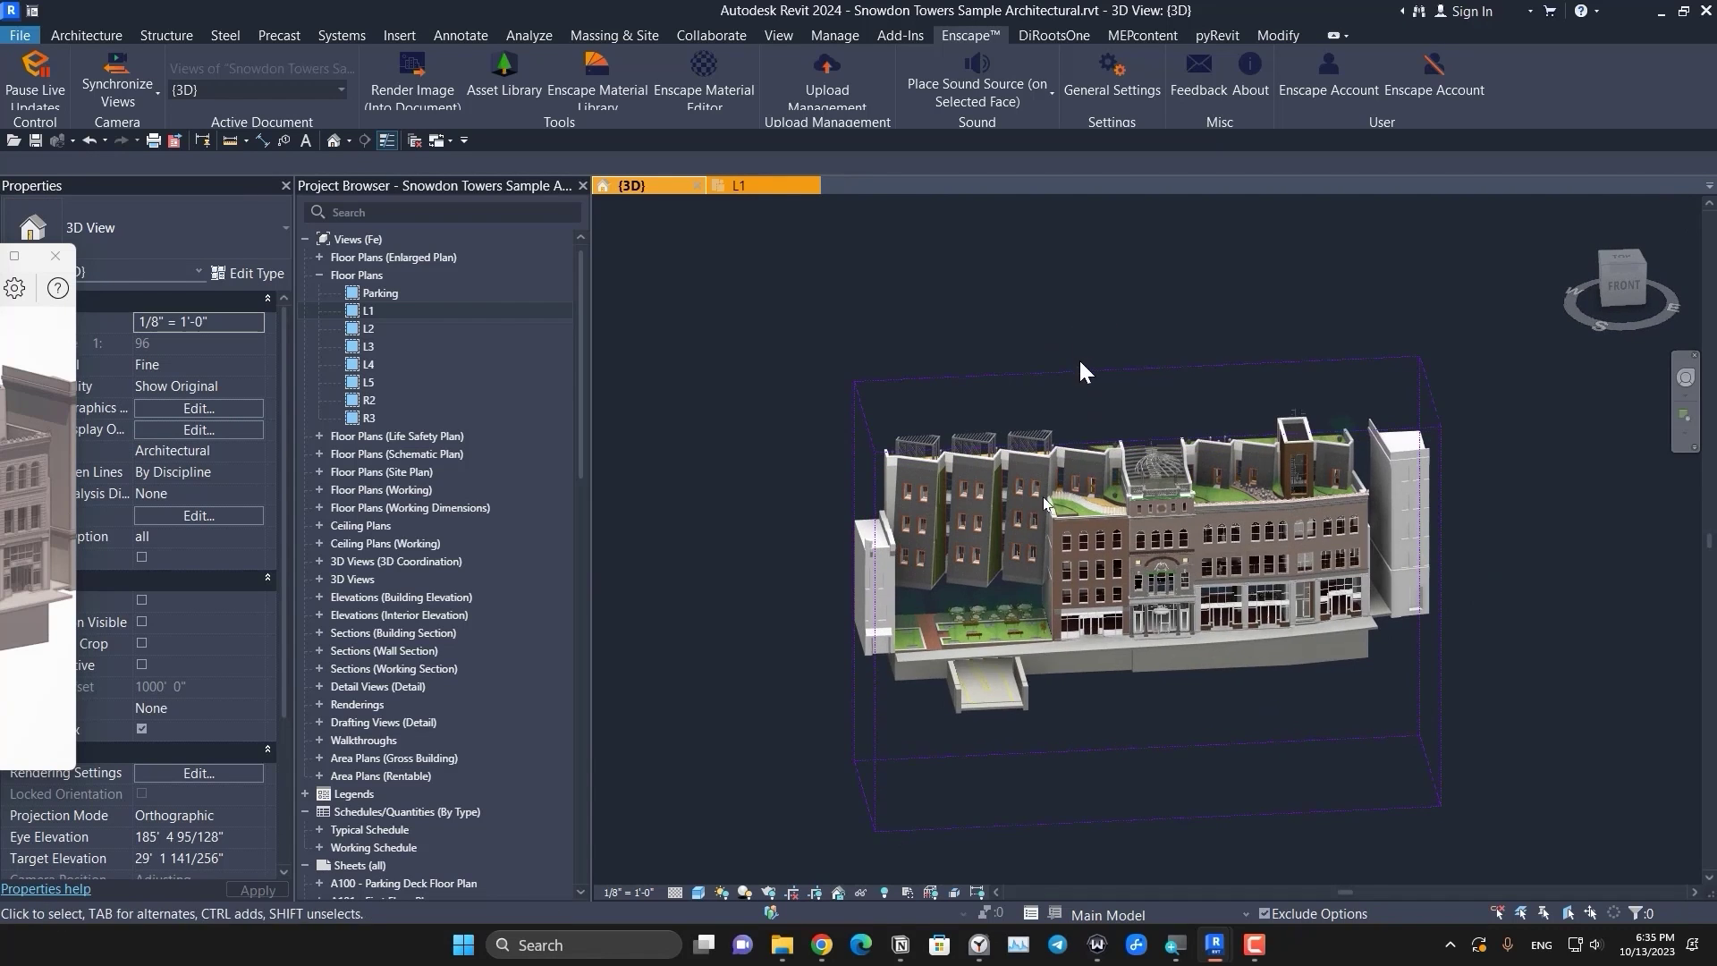
scroll(957, 658, "up", 10)
scroll(976, 602, "down", 5)
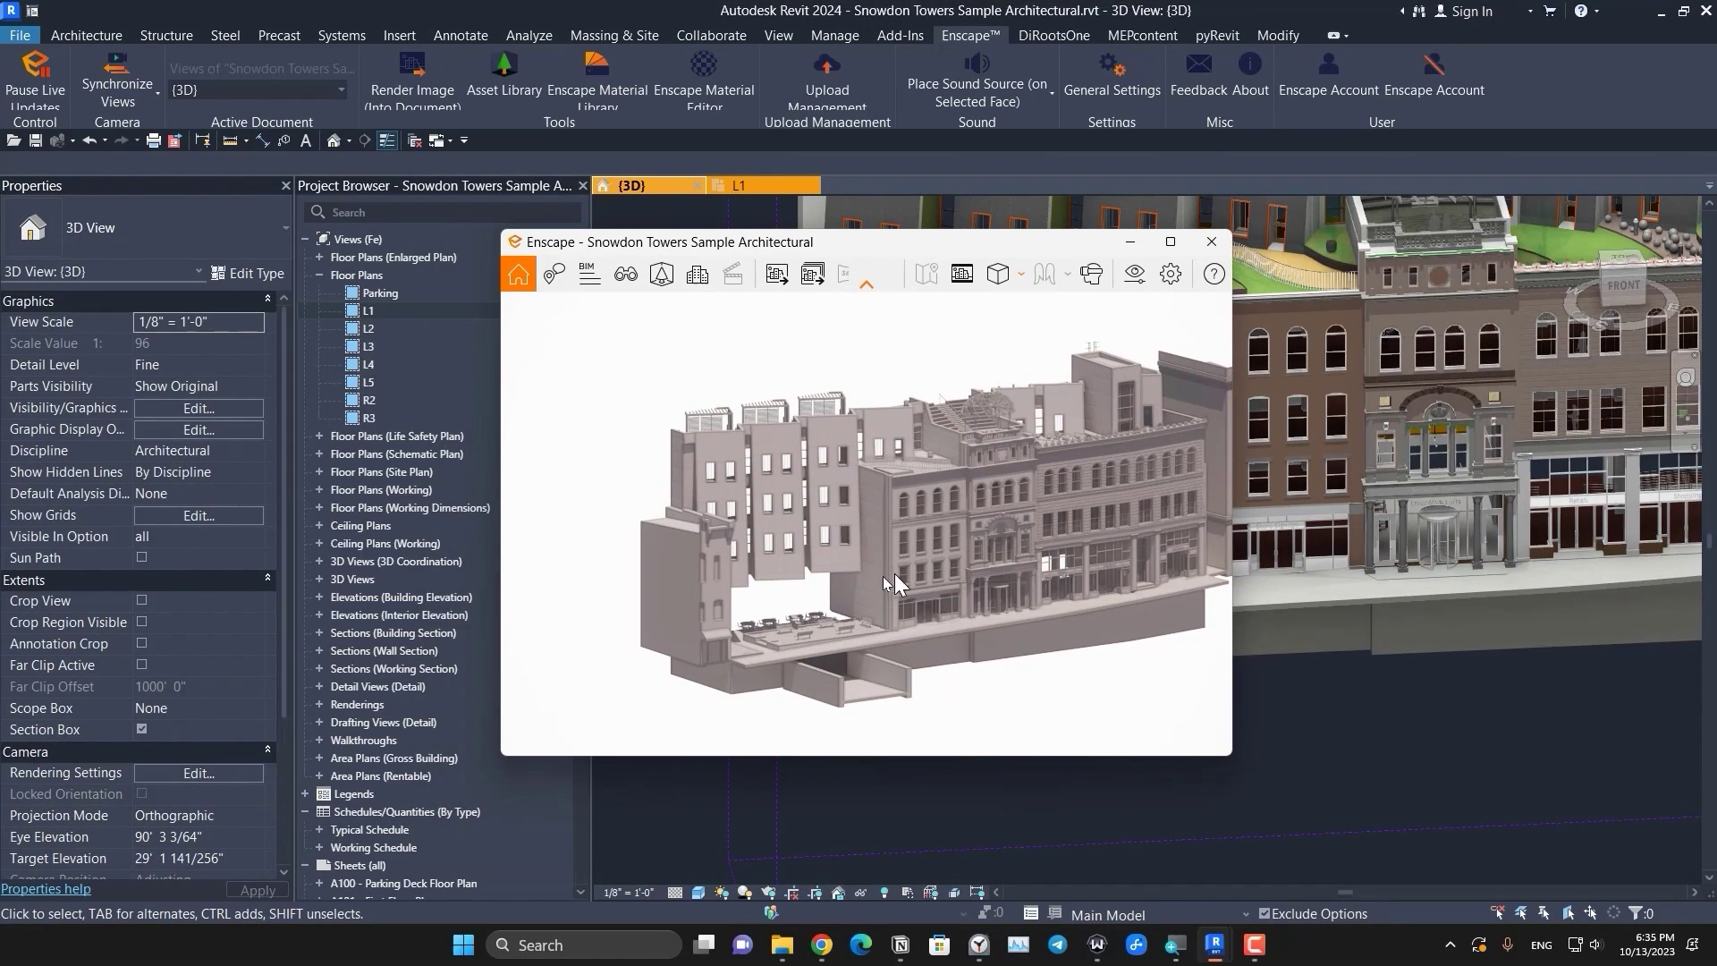
left_click(1129, 242)
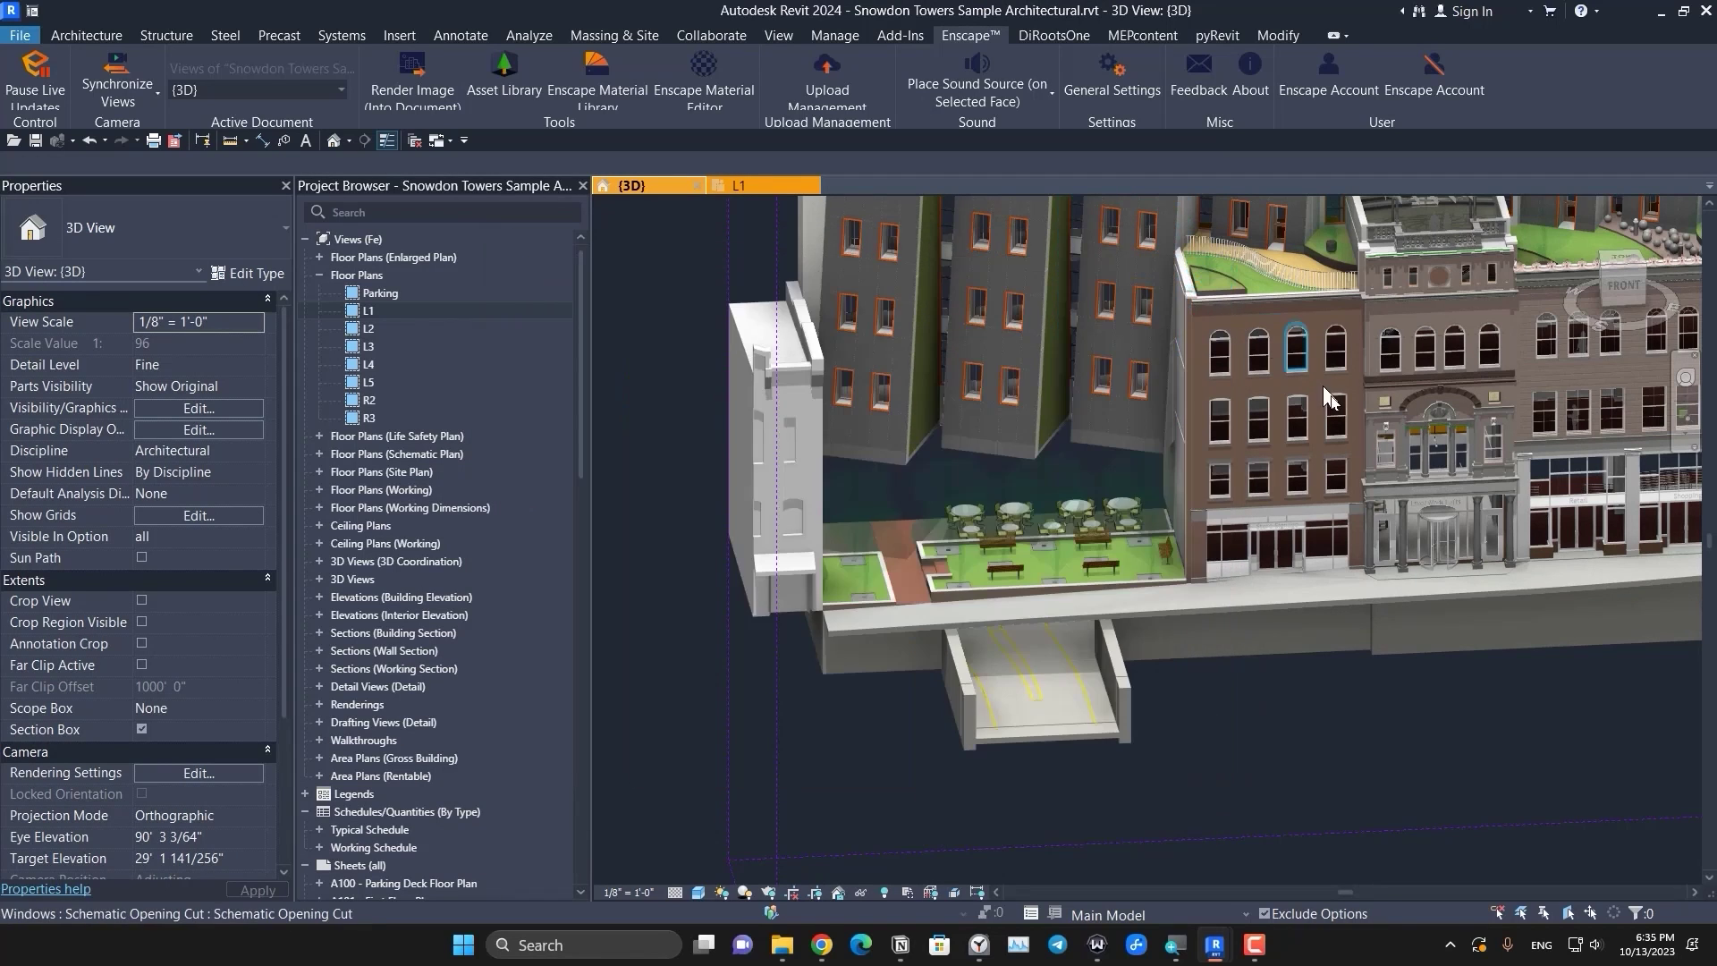
scroll(1391, 401, "down", 5)
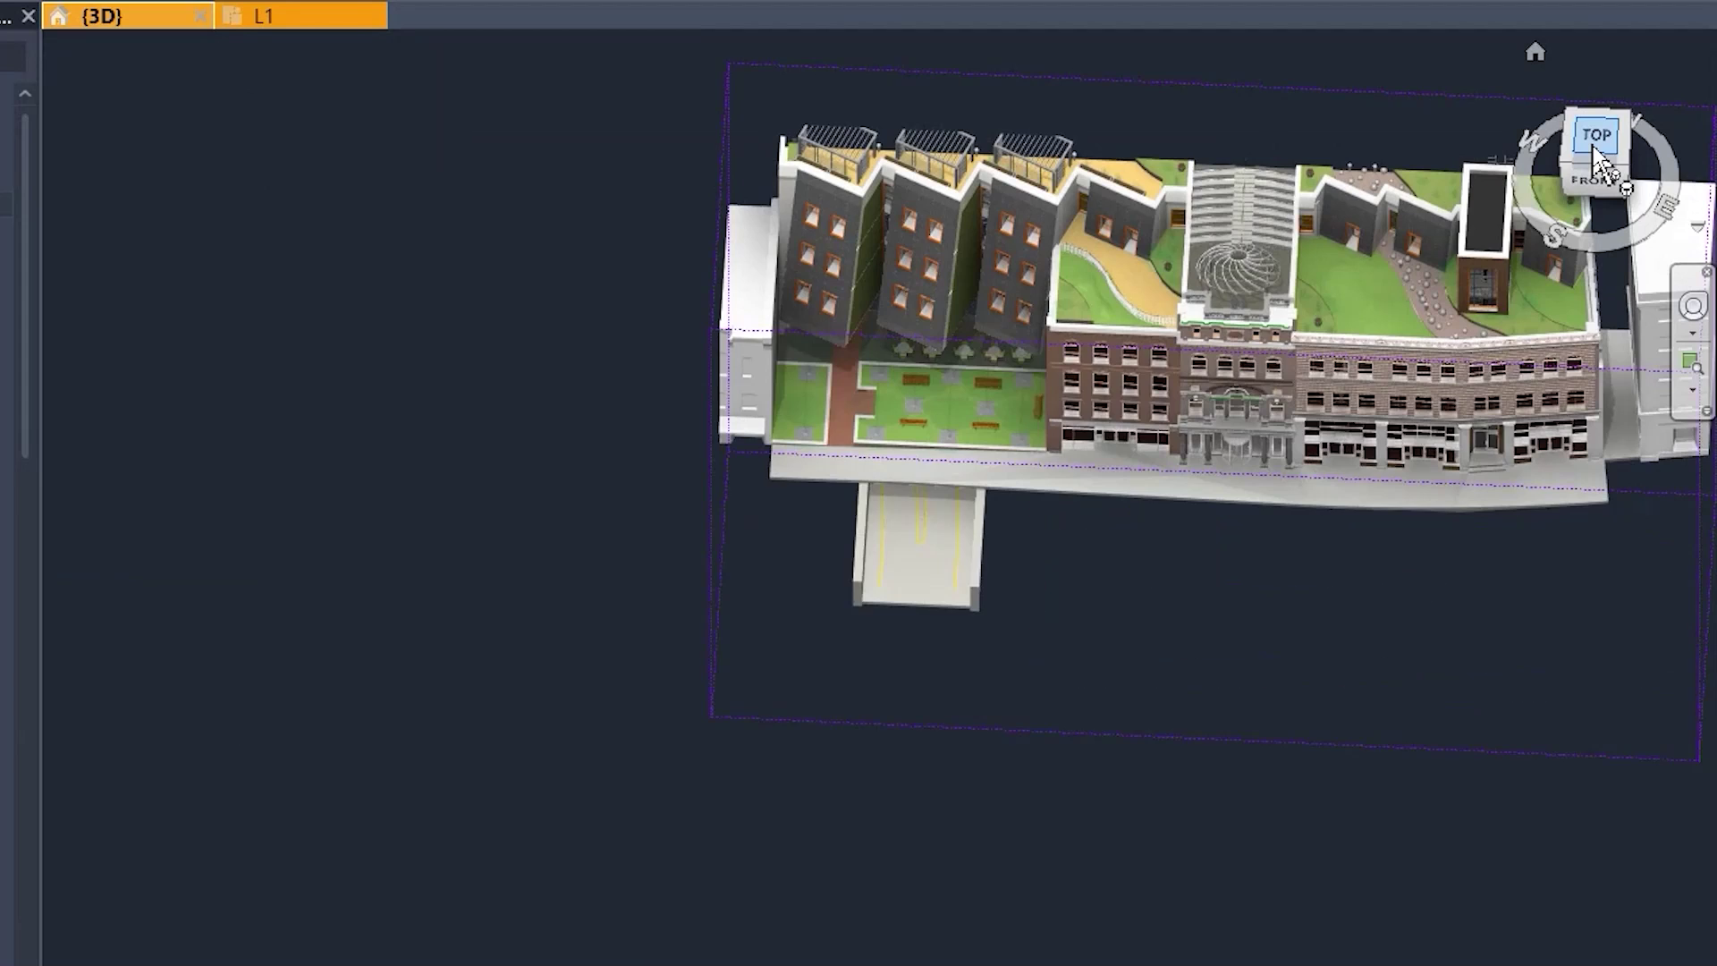
left_click(1597, 139)
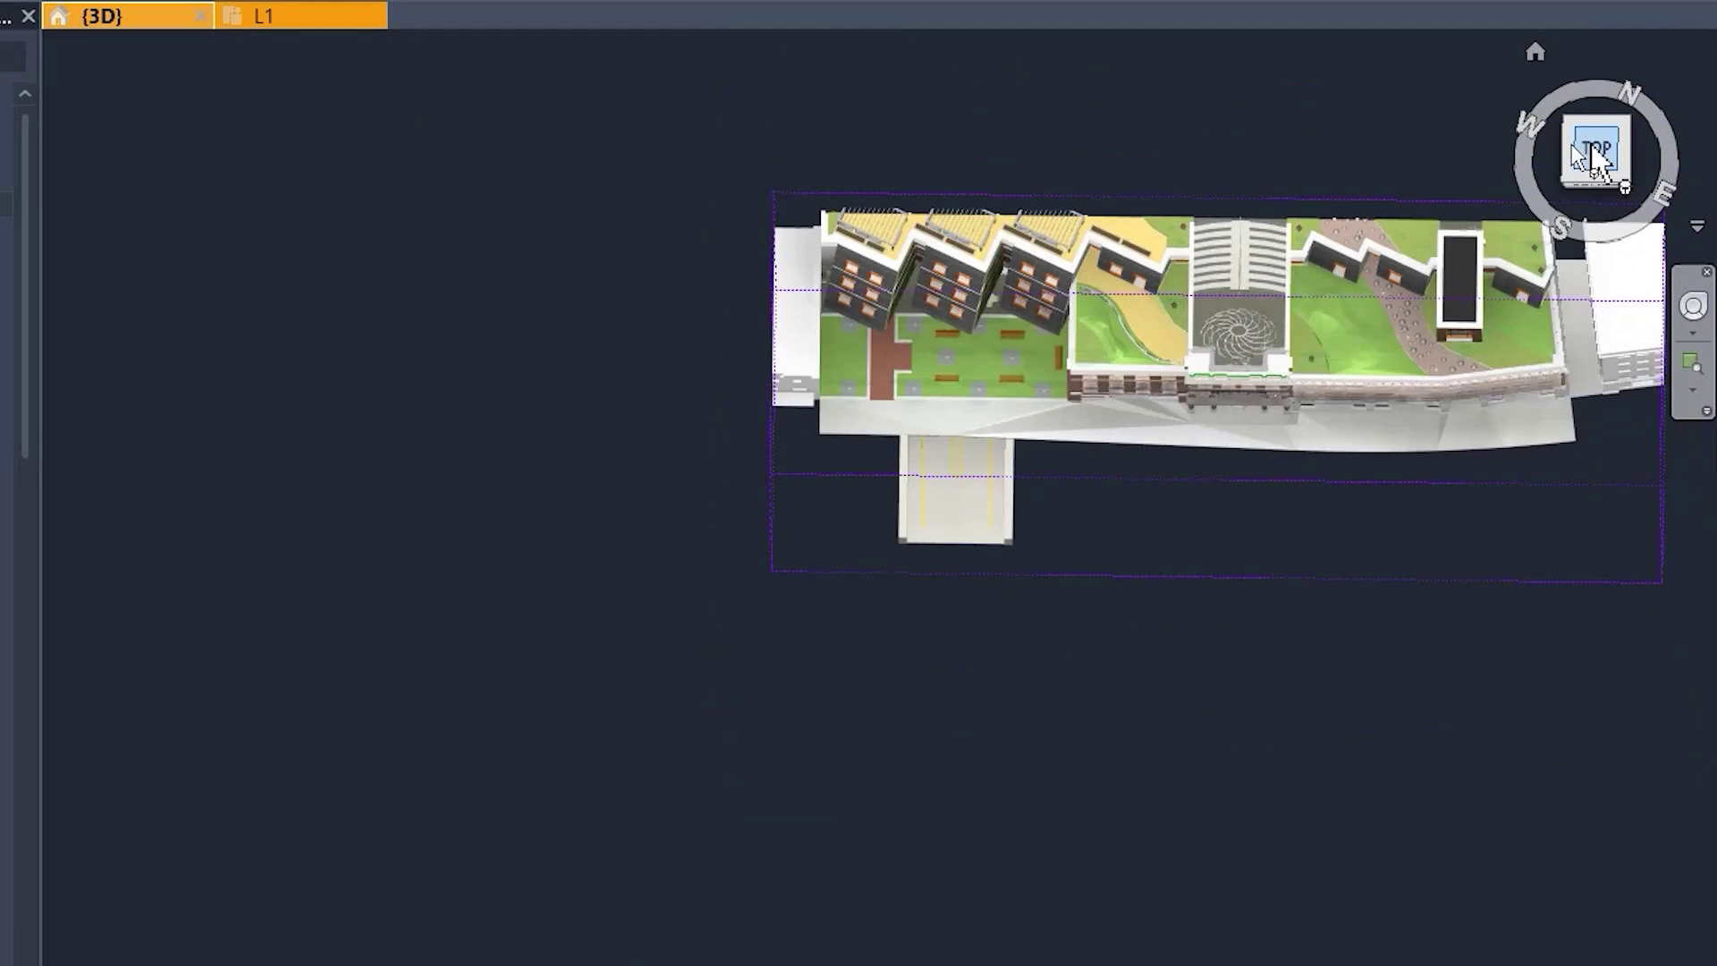
scroll(1588, 135, "up", 3)
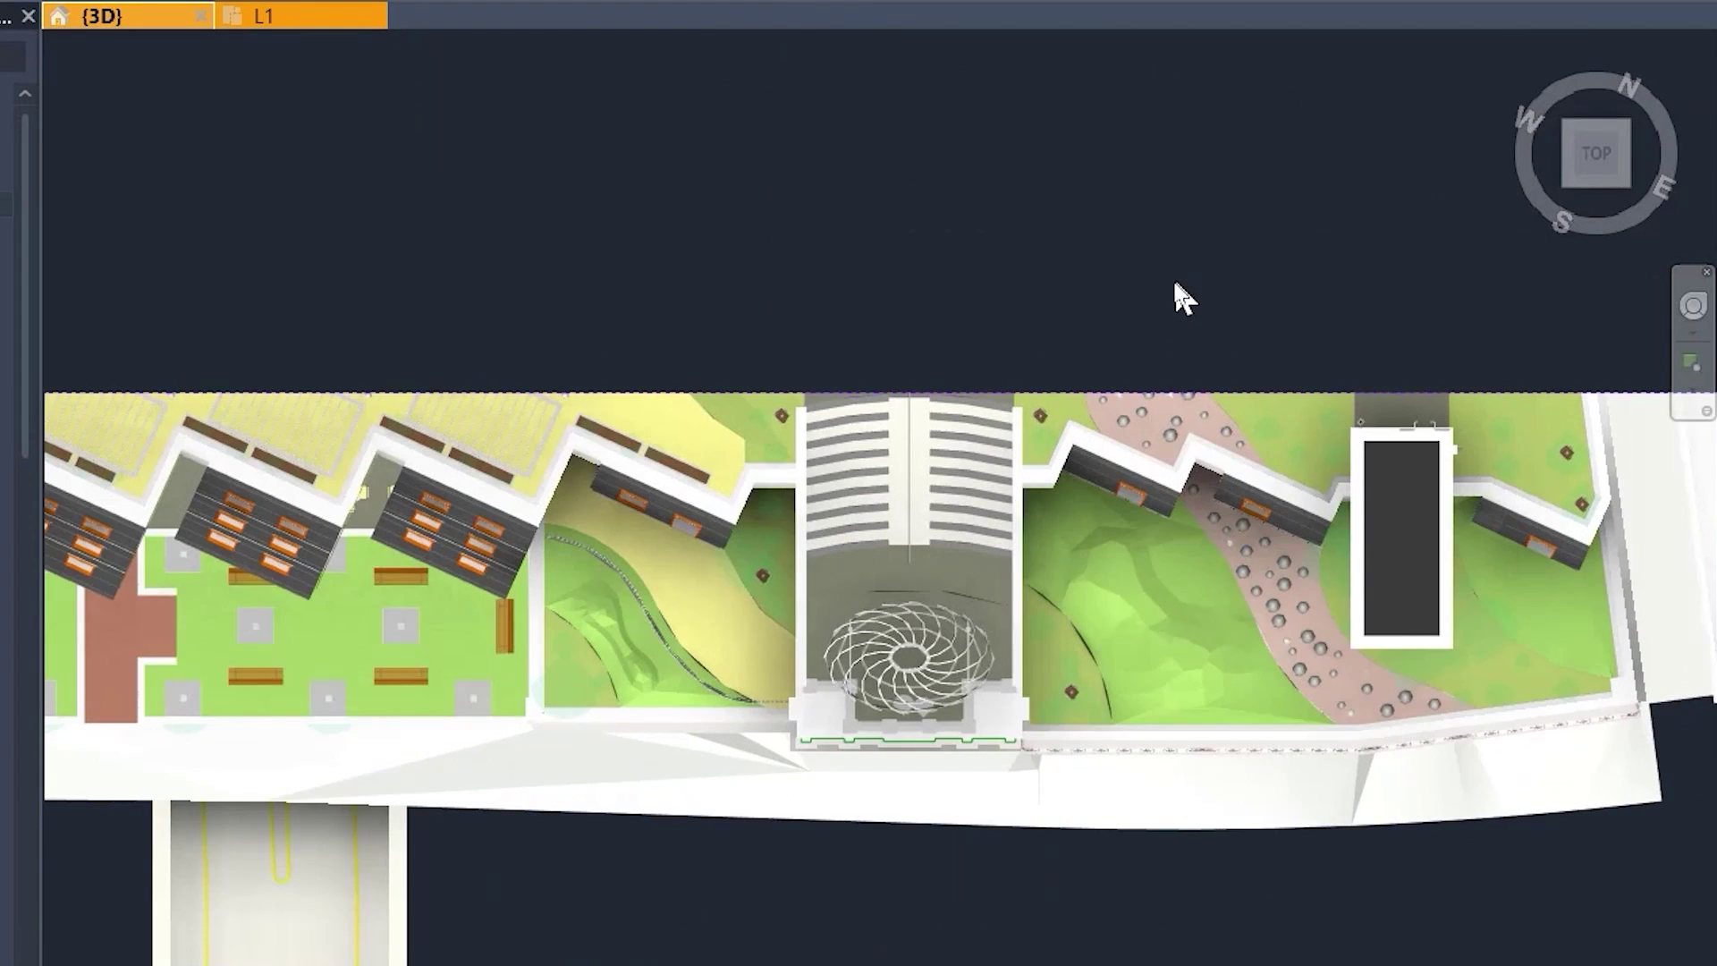
left_click(701, 402)
mouse_move(862, 392)
left_mouse_down()
mouse_move(887, 358)
mouse_move(862, 357)
left_mouse_up()
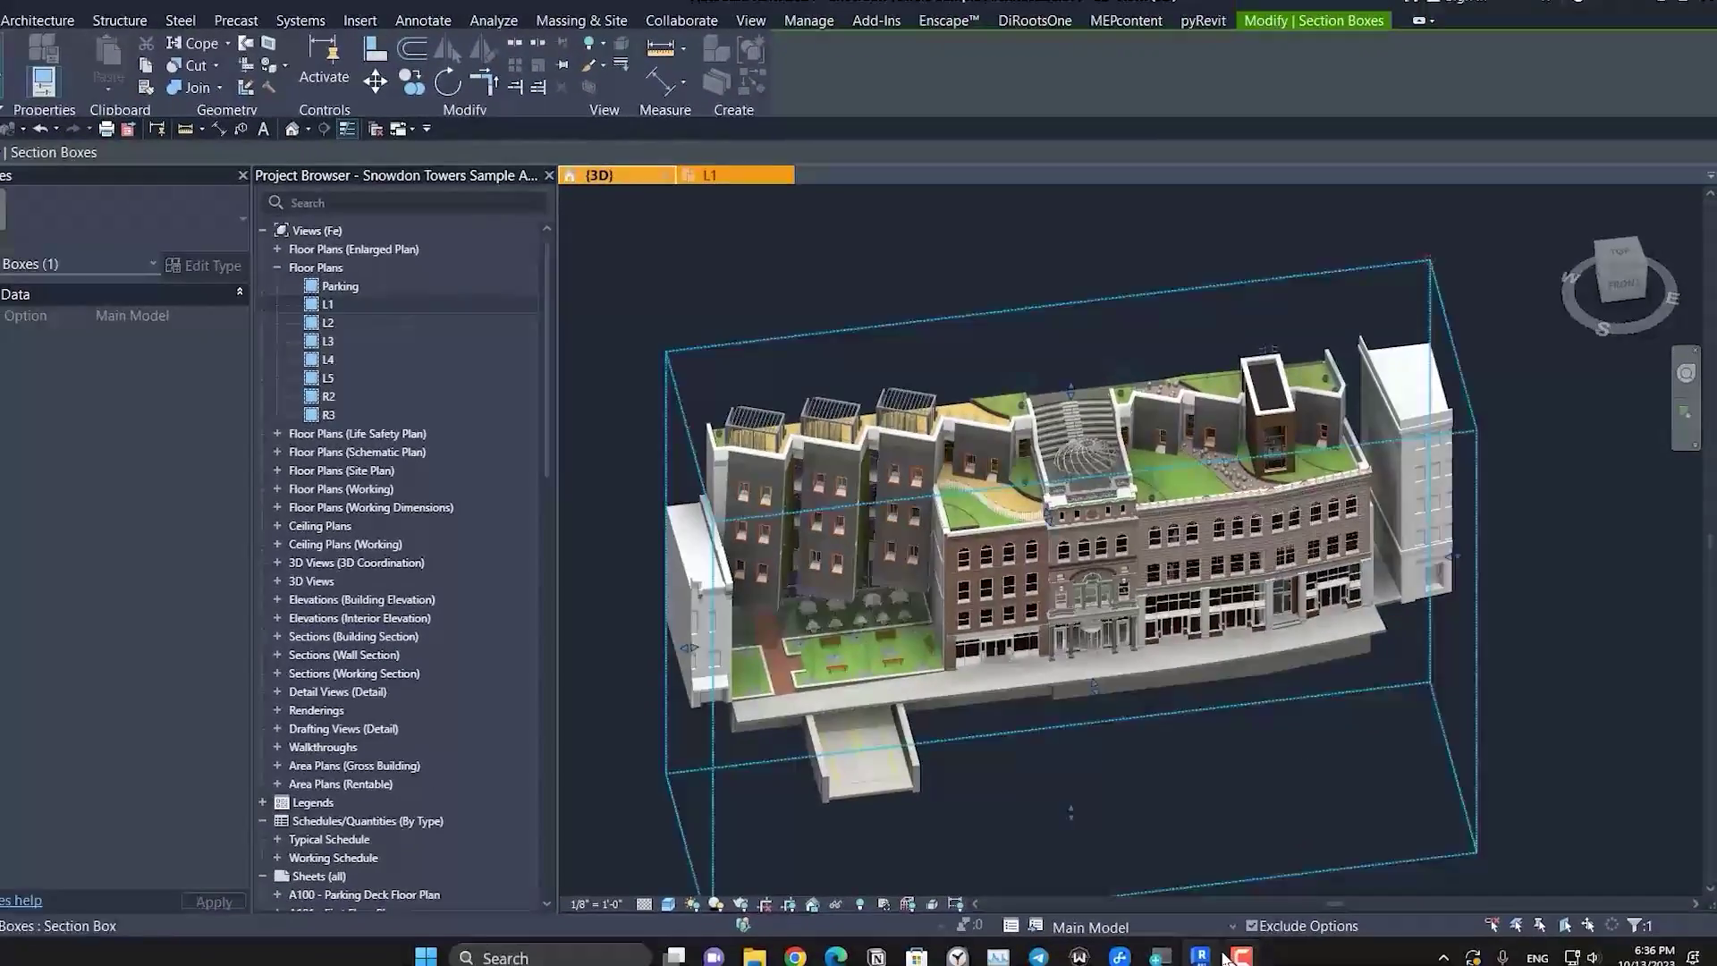
- Bring the Enscape render window back and maximise it
mouse_move(1218, 949)
left_click(1292, 881)
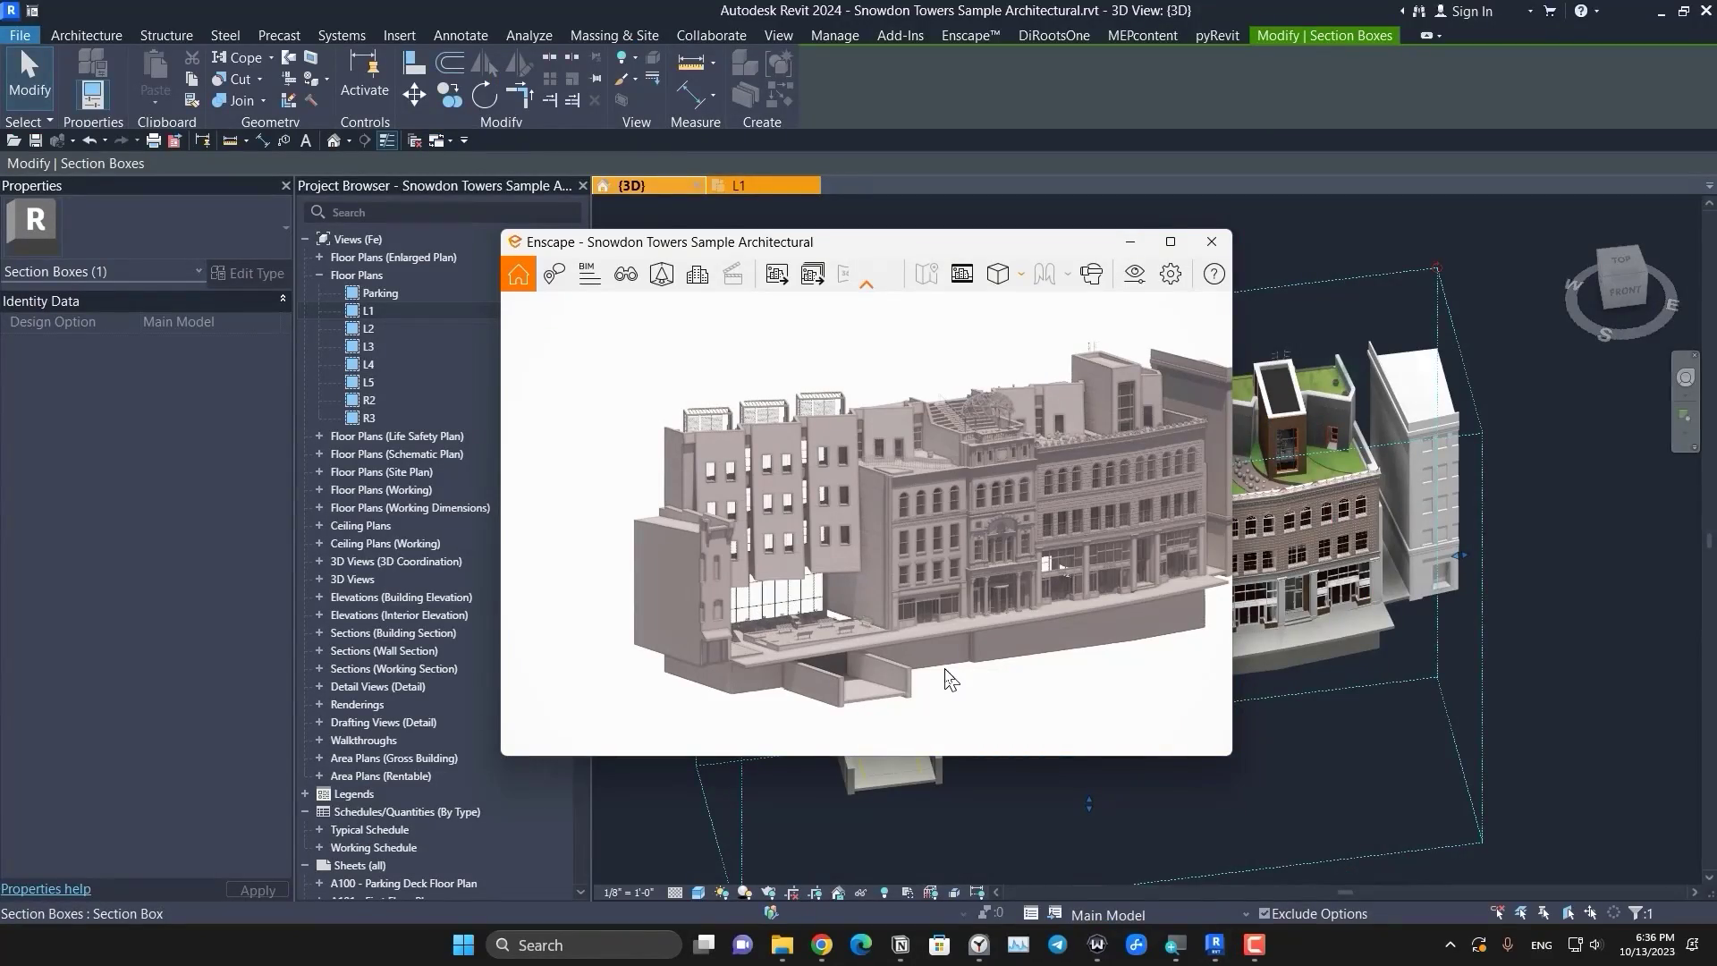
left_click(1186, 245)
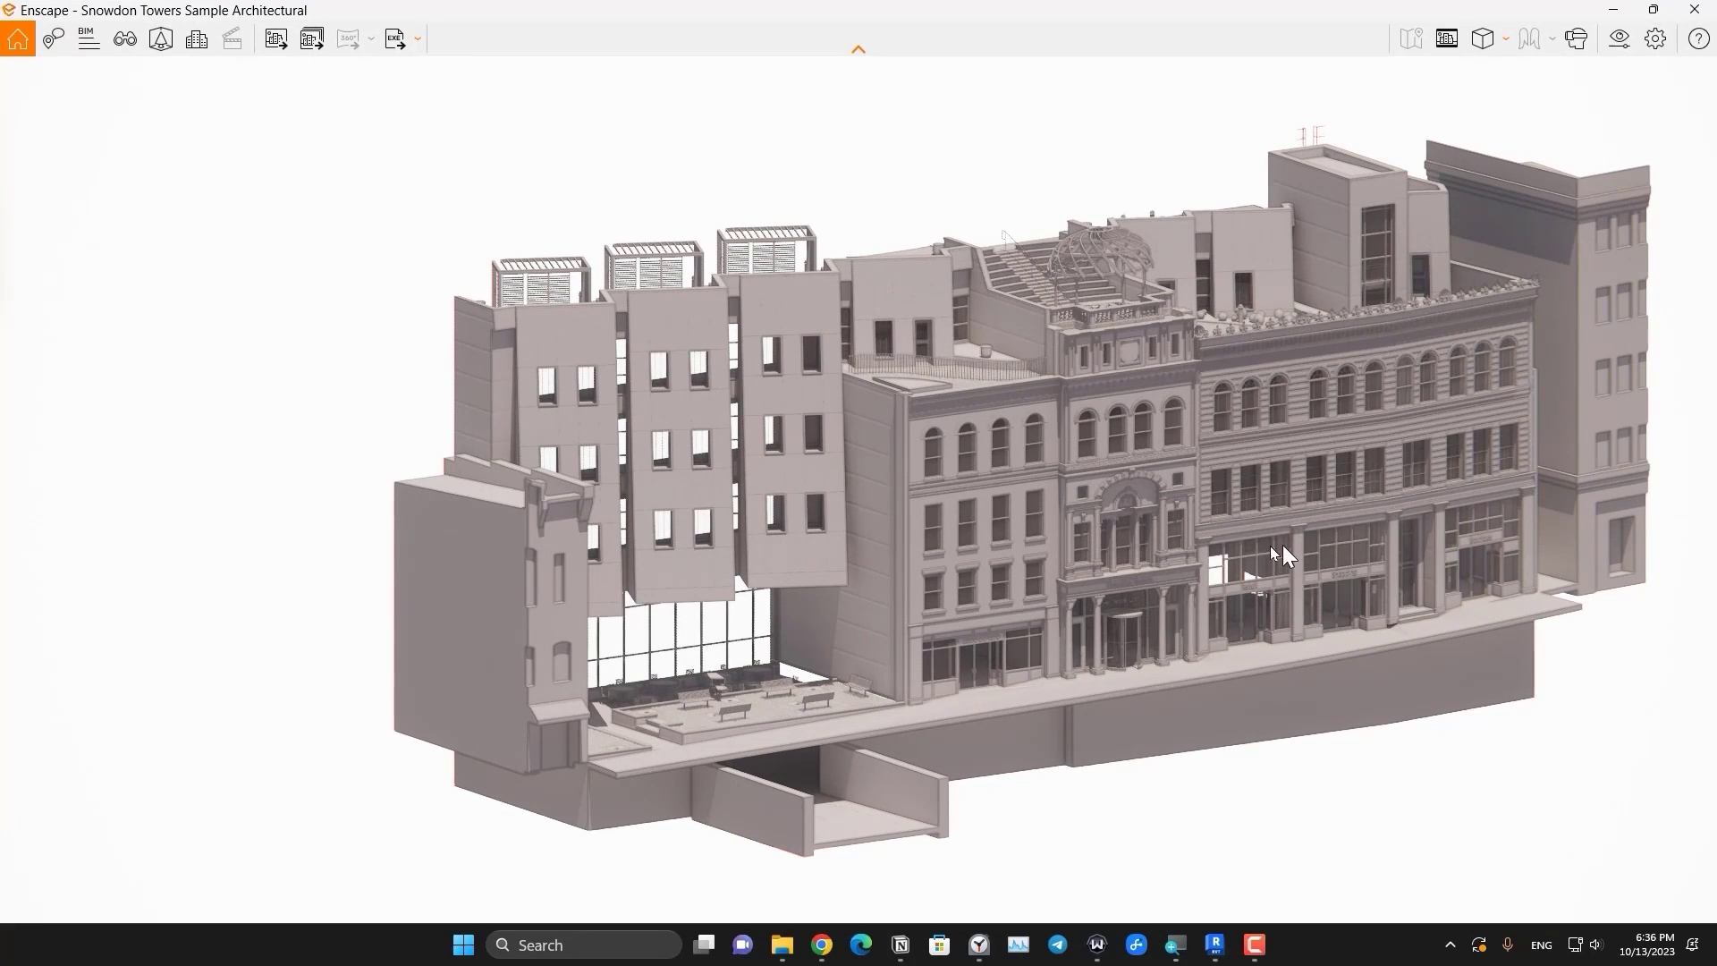
- Save the white facade render as screenshot 2-1.png using F11
key("F11")
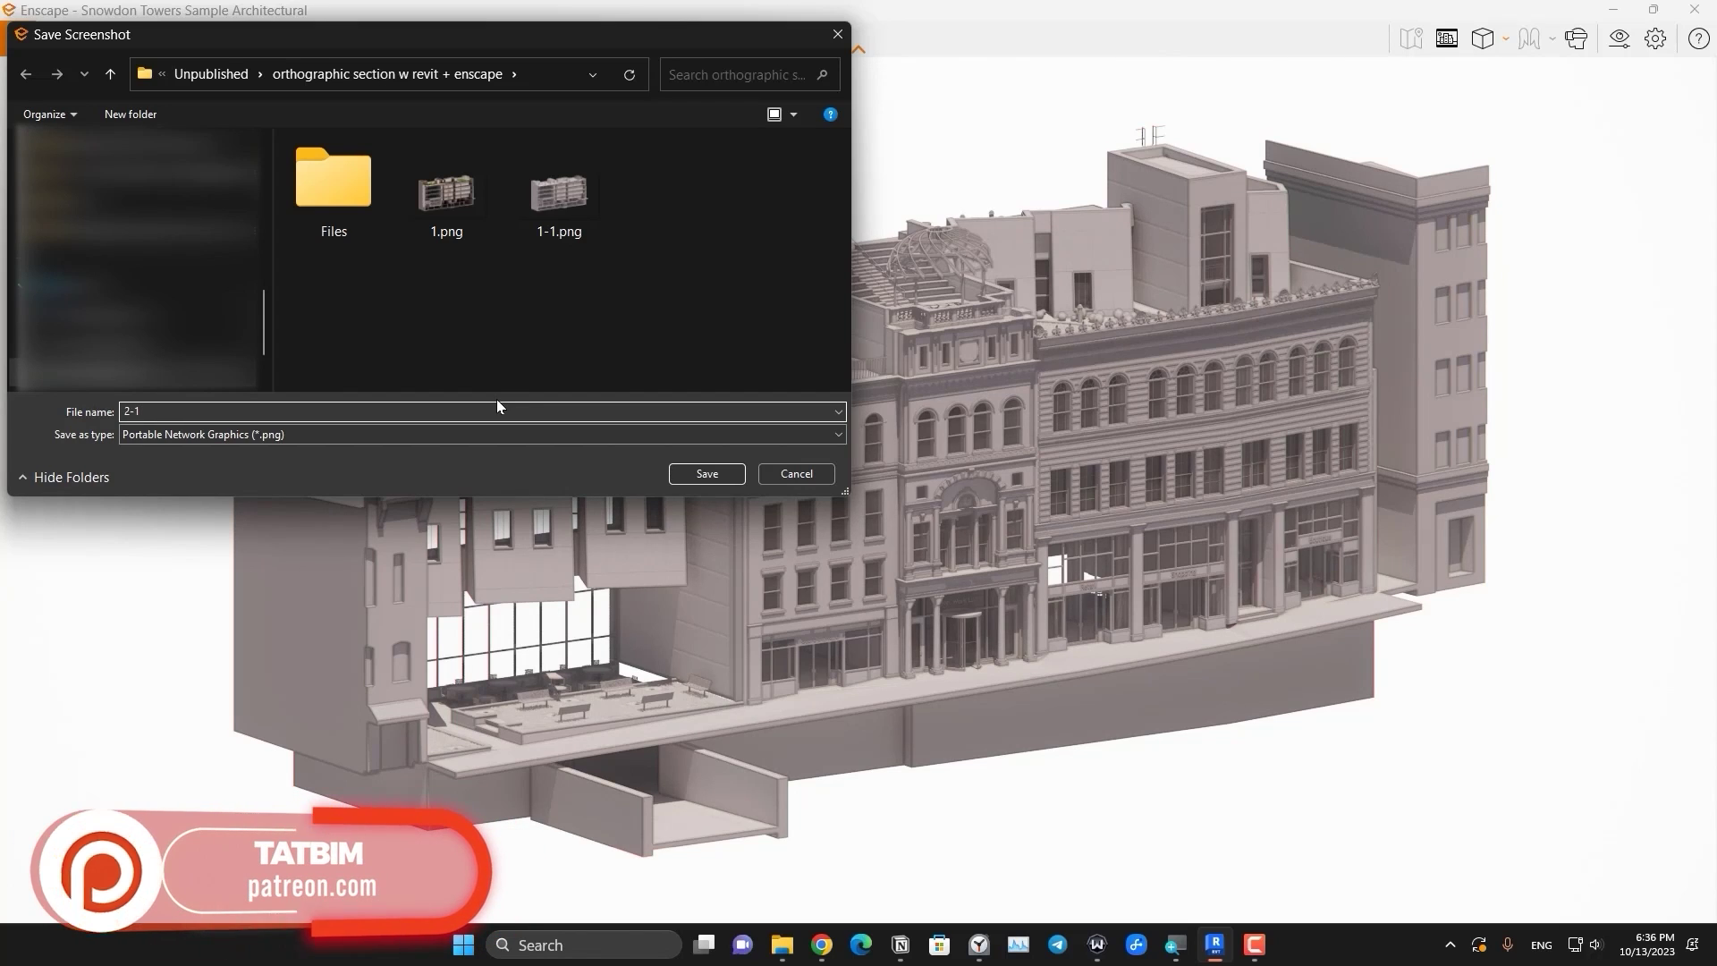
key("Return")
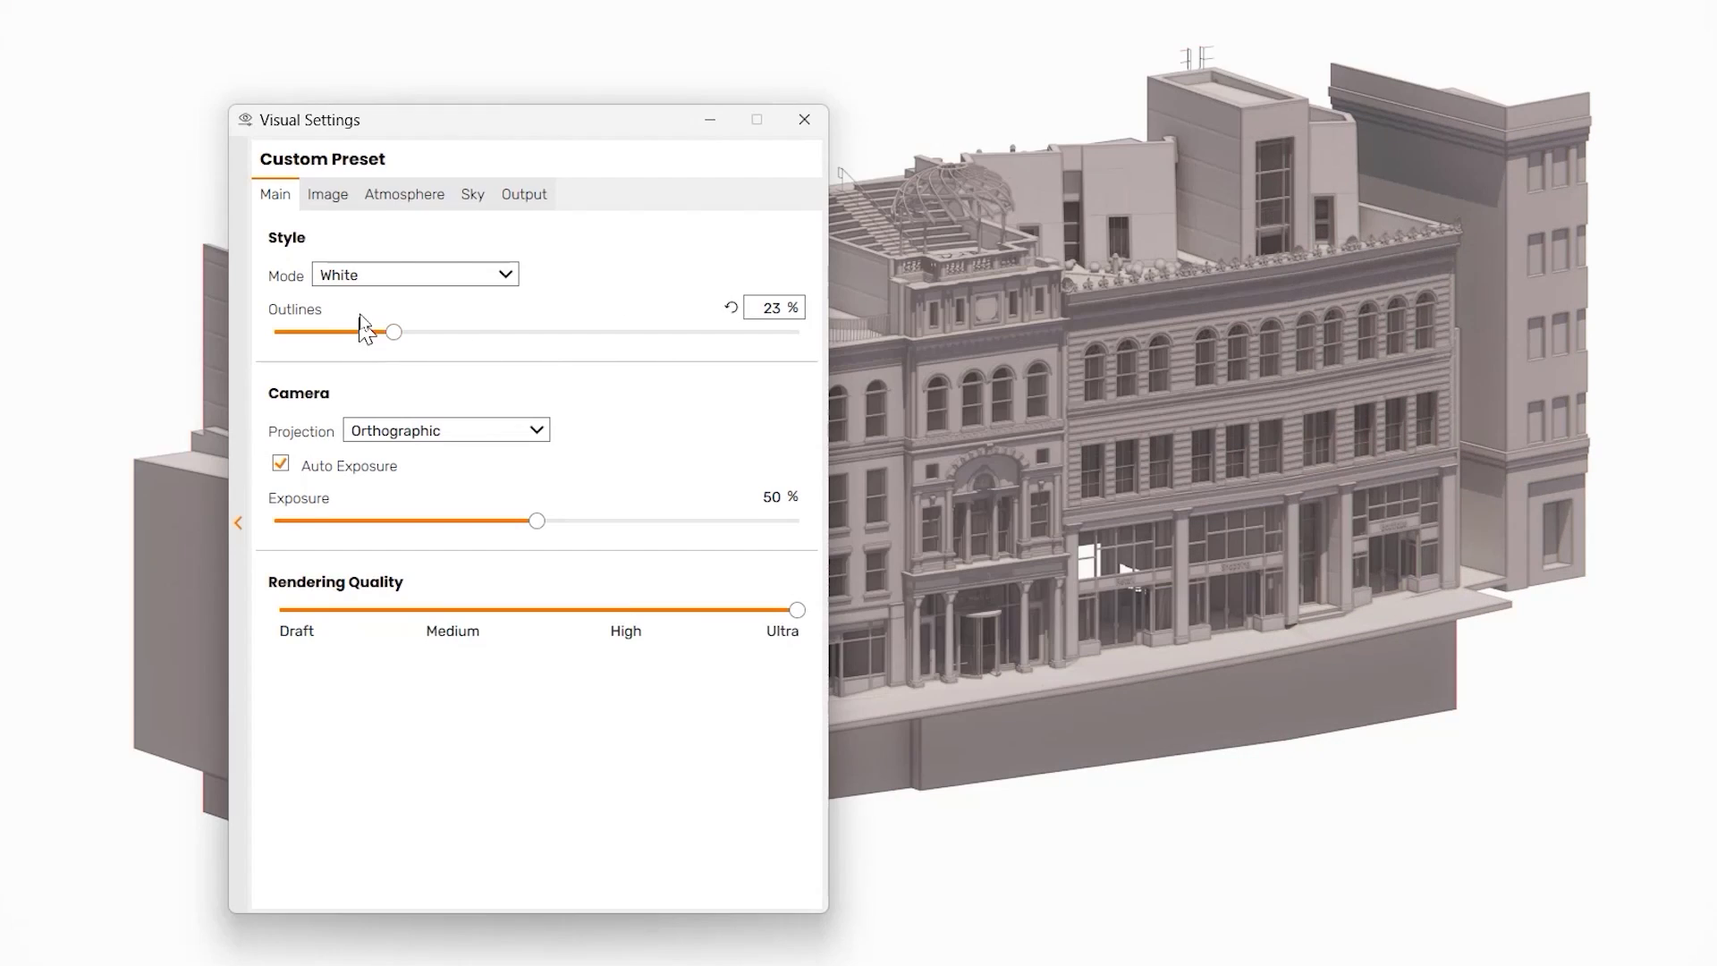
- Change the style mode from White to None and lower outlines from 23% to 2%
left_click(370, 276)
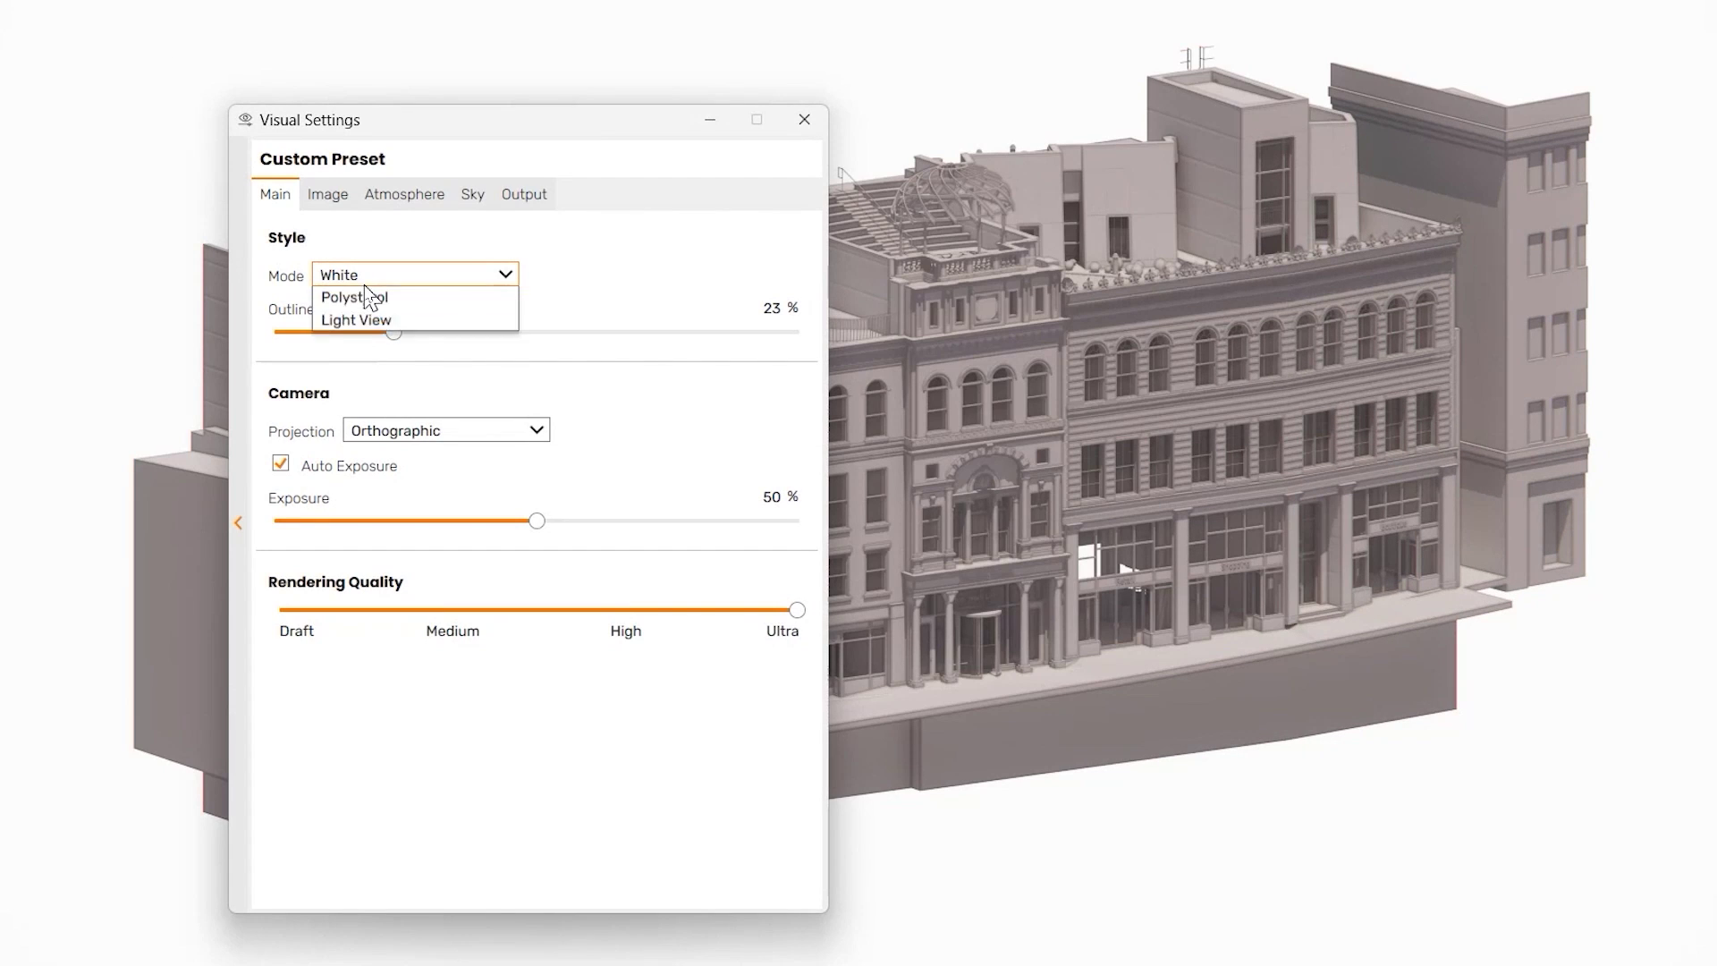
left_click(368, 301)
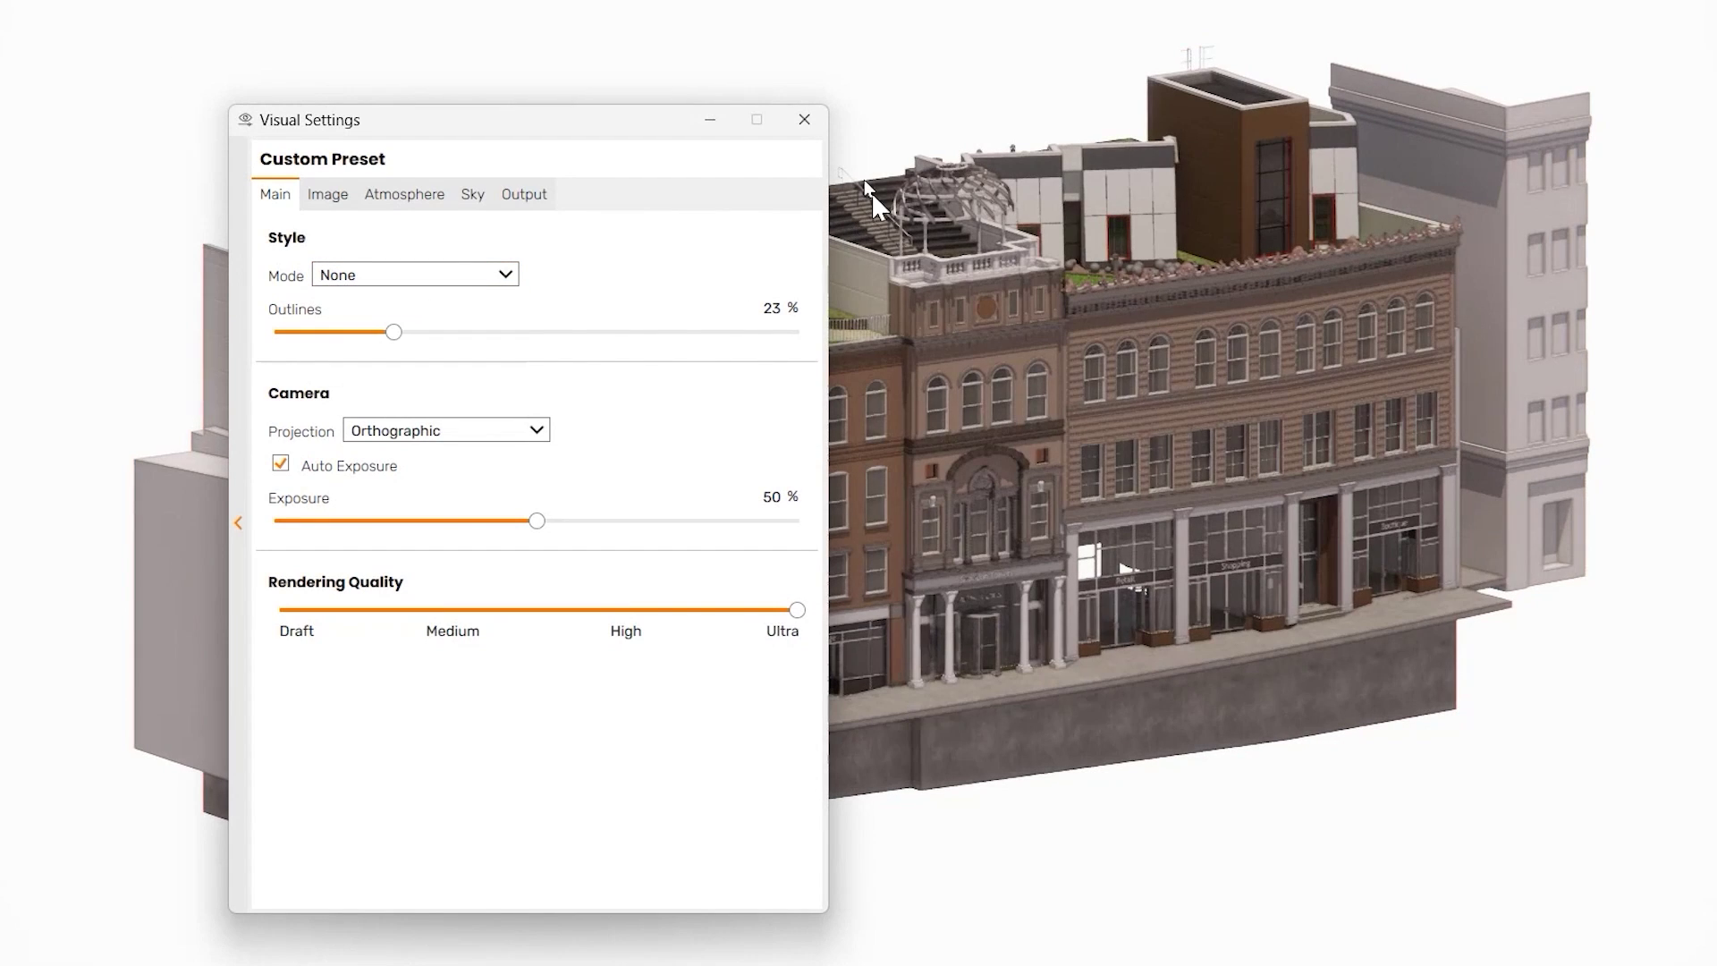
left_click(804, 119)
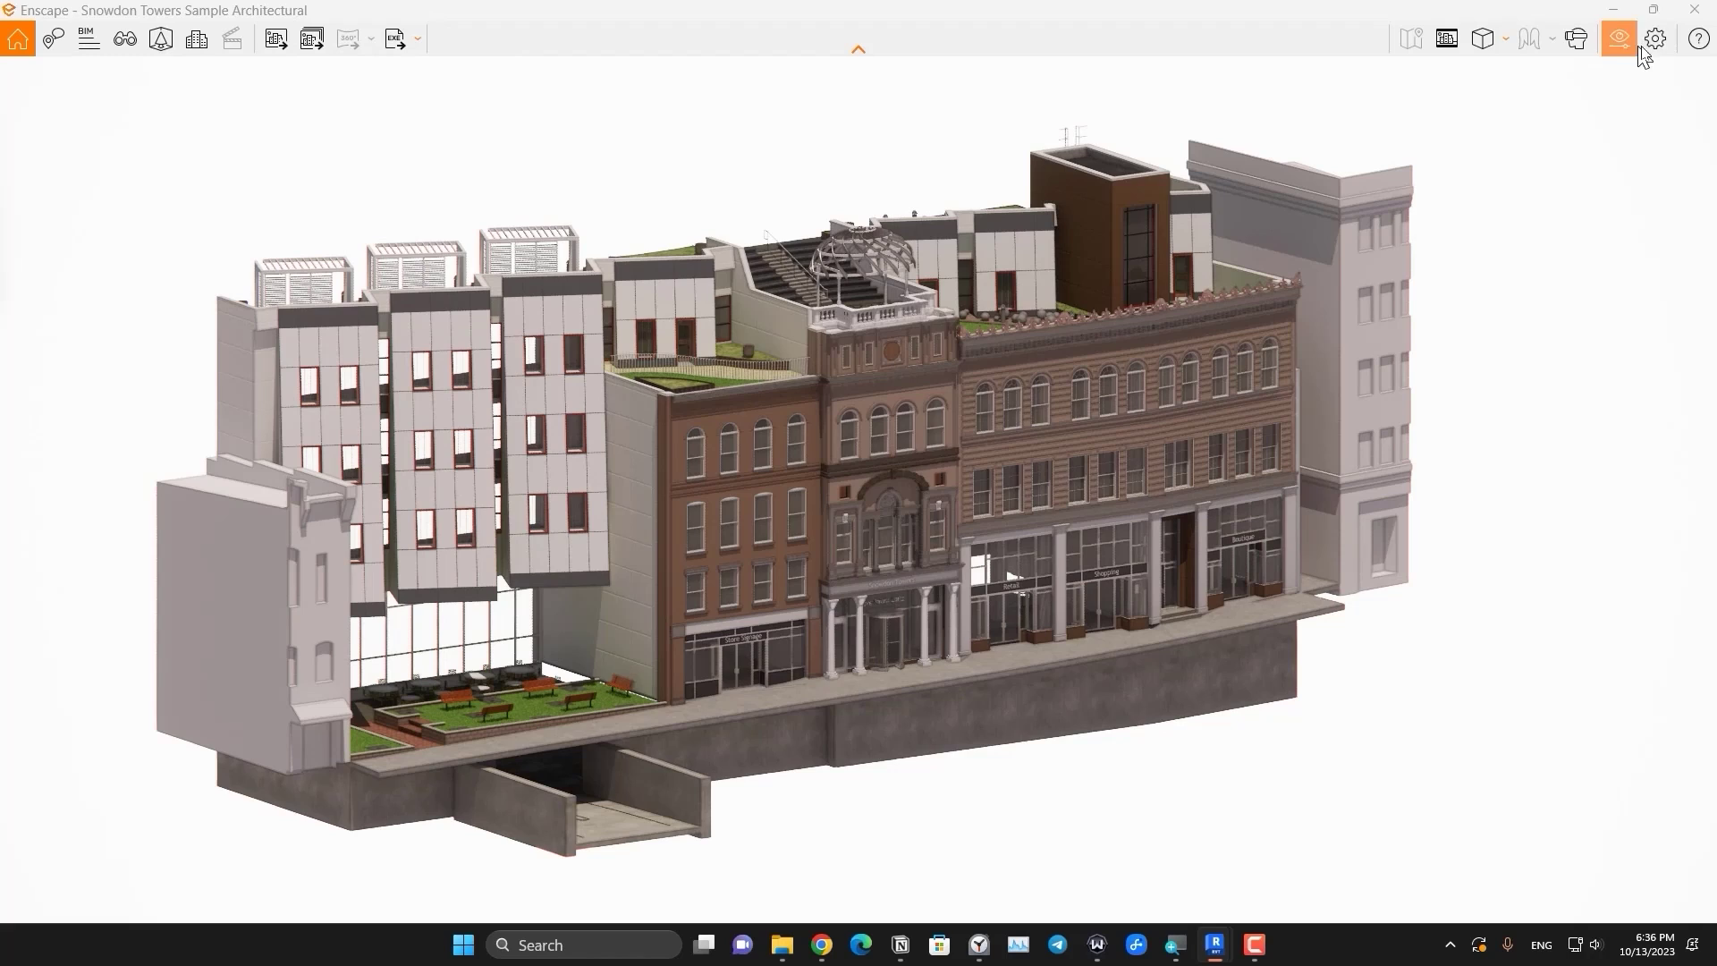
left_click(1656, 38)
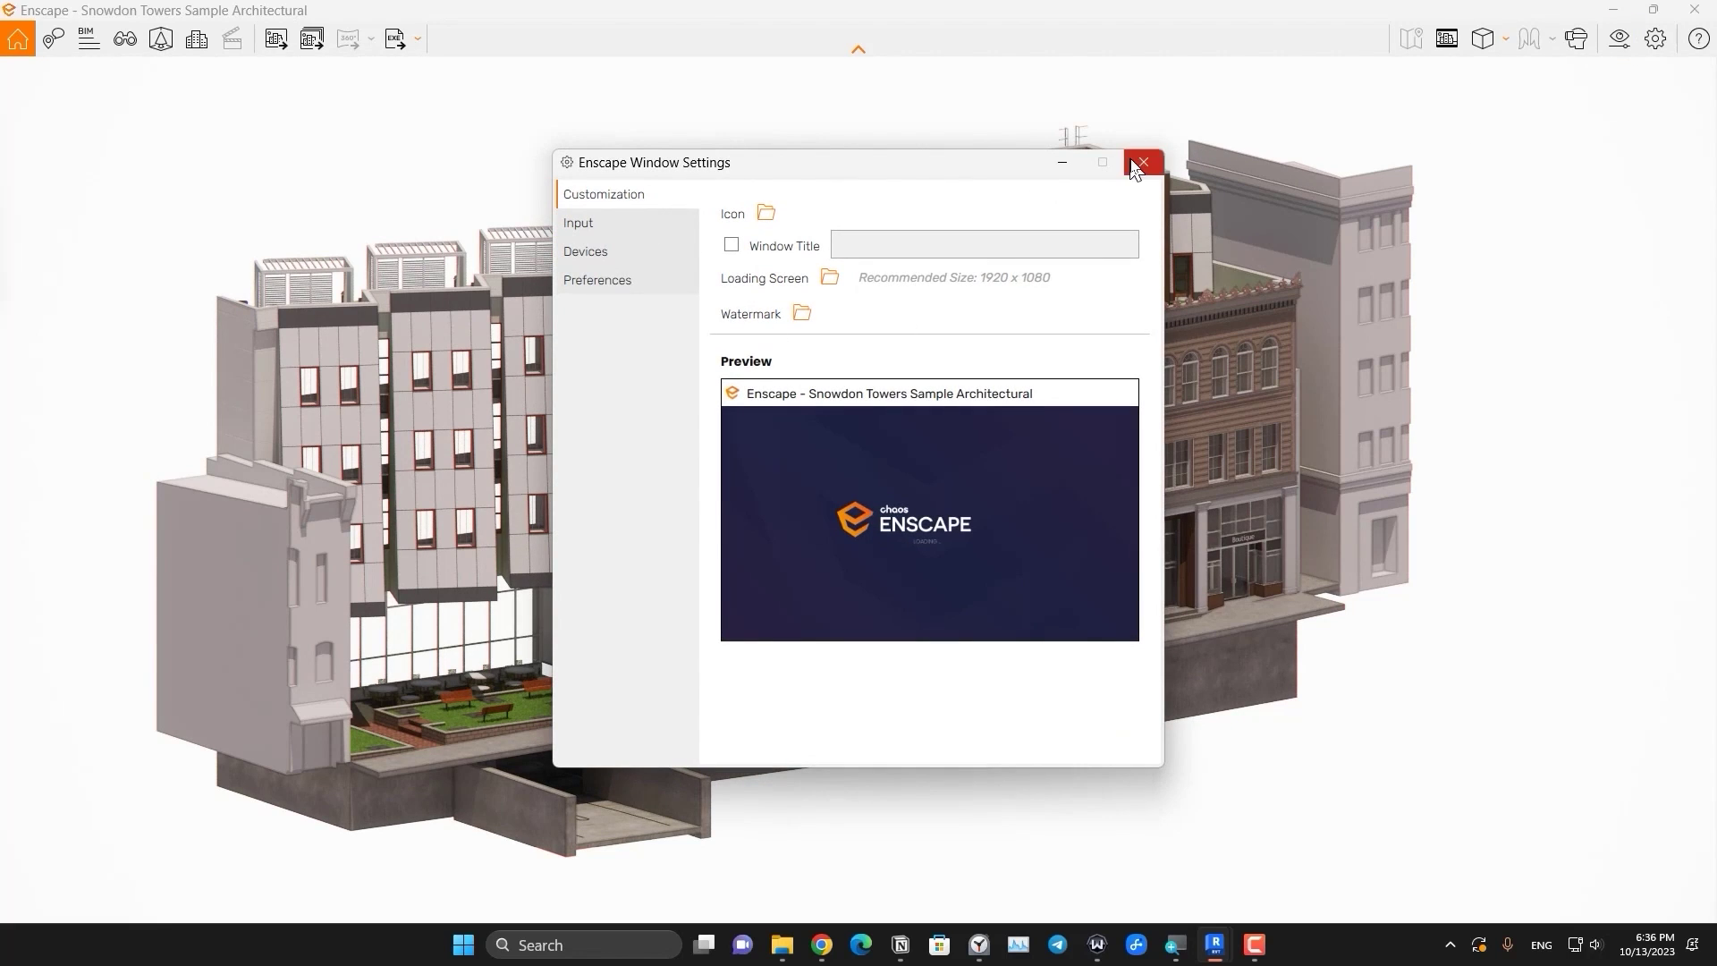
left_click(1148, 164)
left_click(1576, 38)
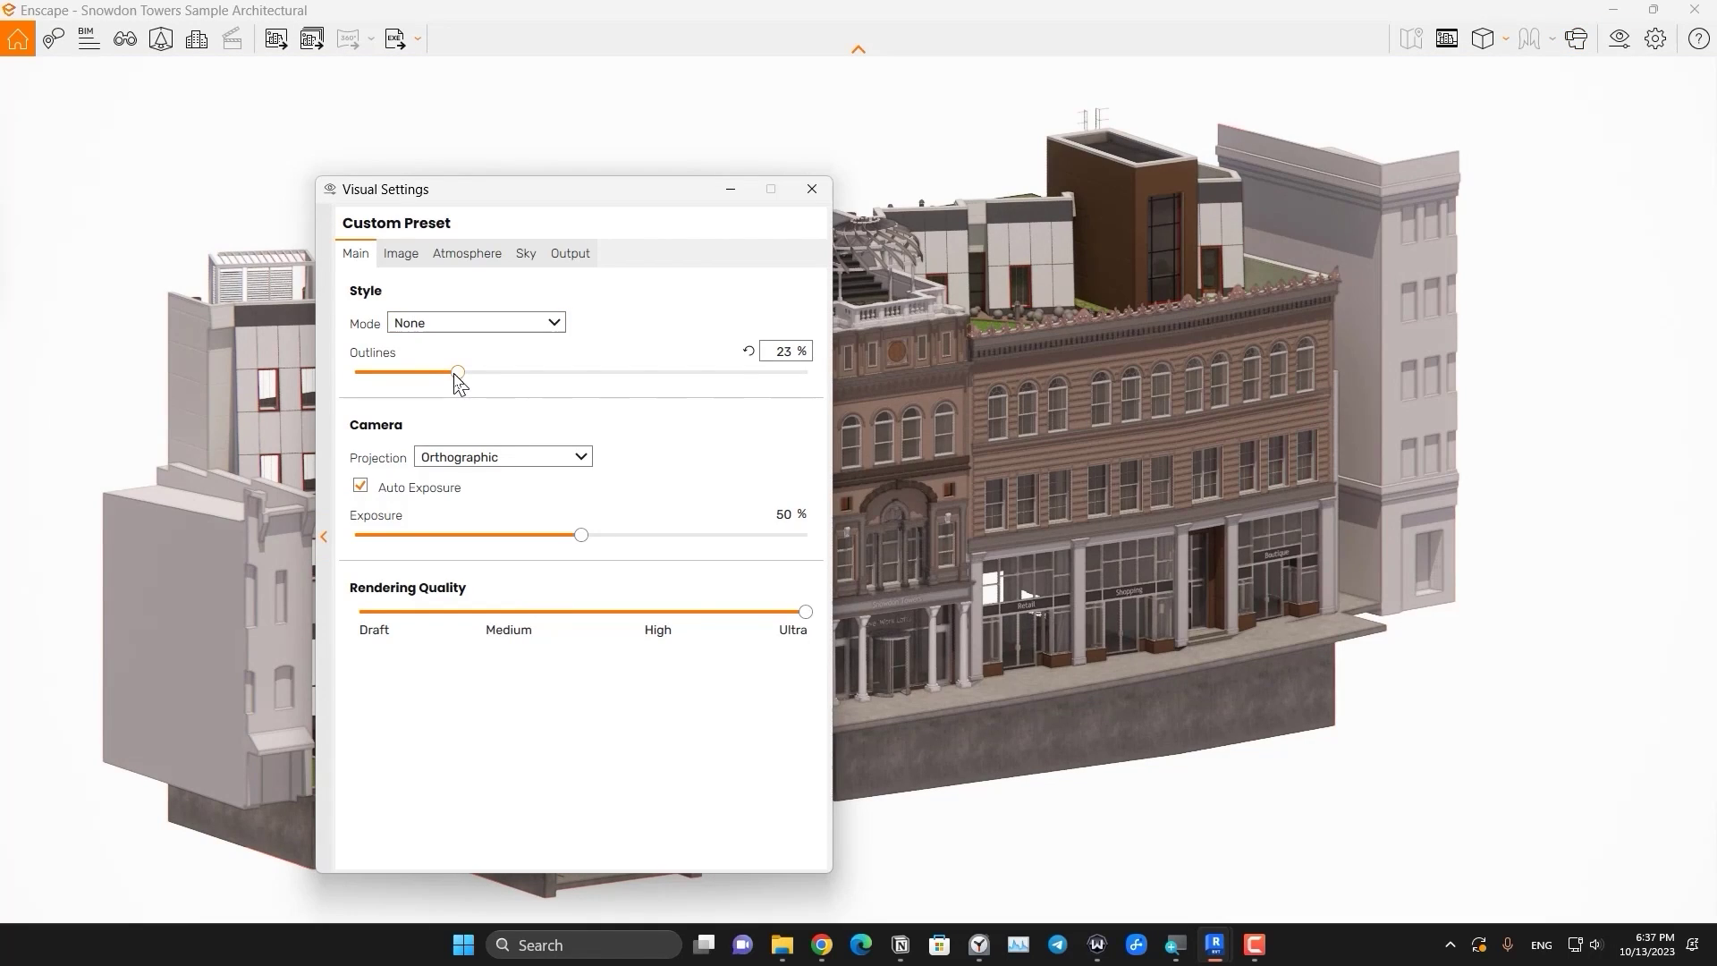
left_click_drag(458, 382, 391, 385)
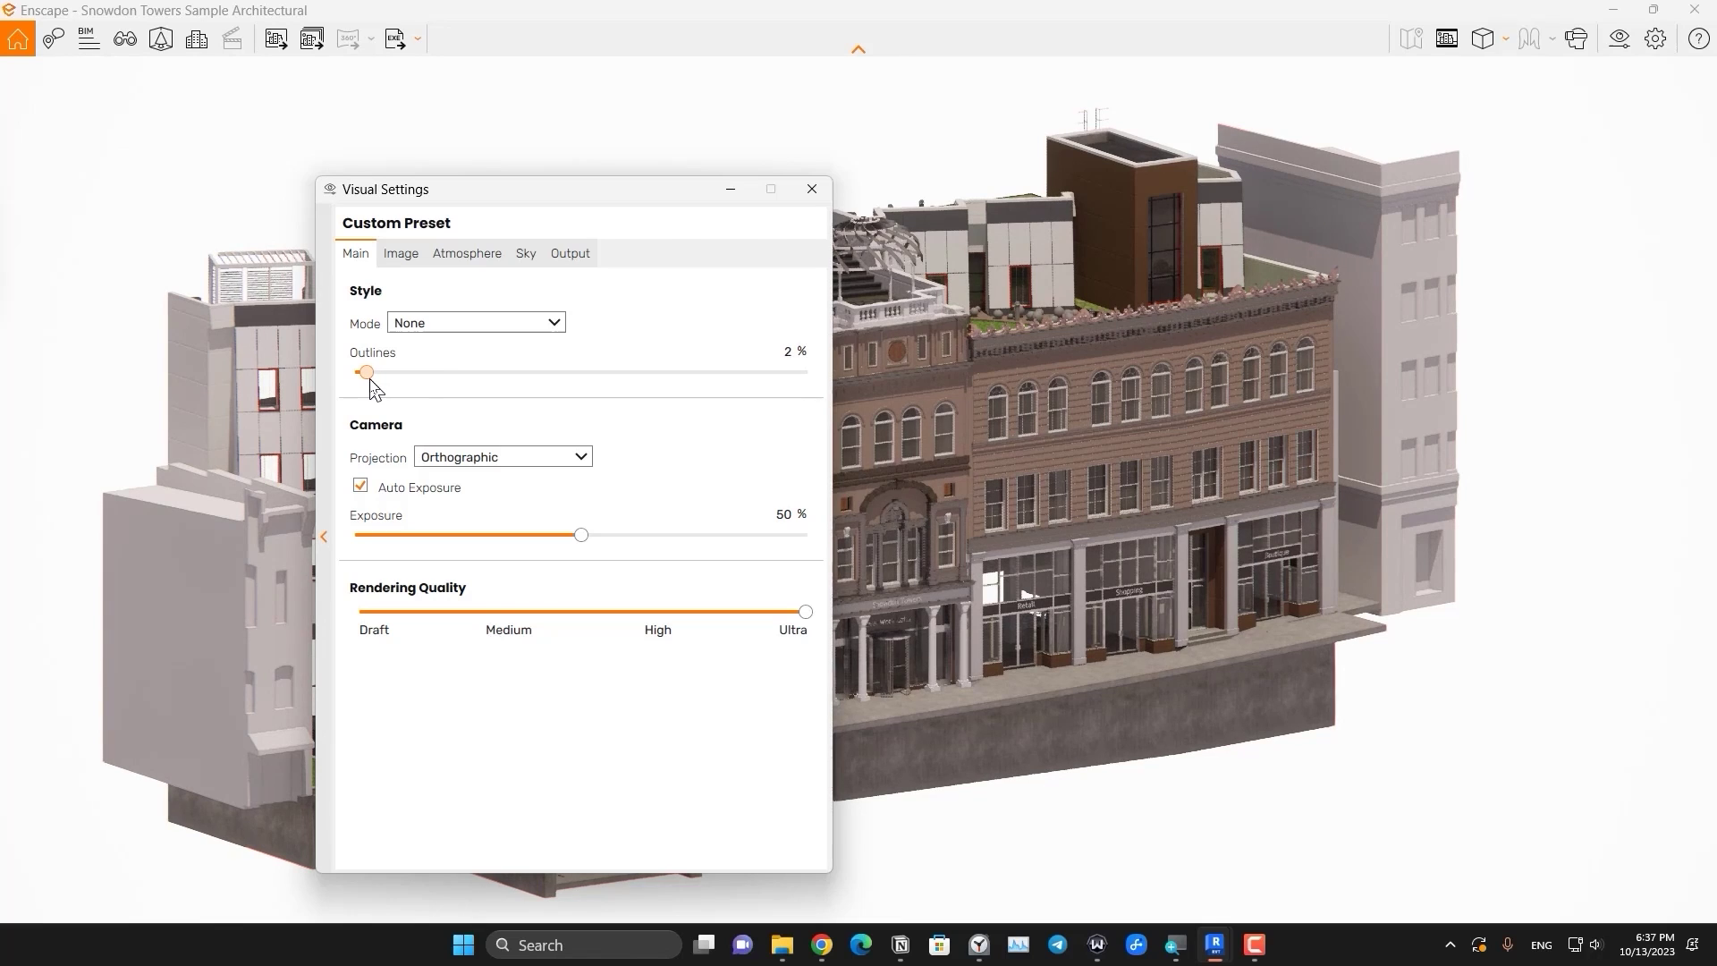
left_click(811, 190)
scroll(991, 574, "down", 3)
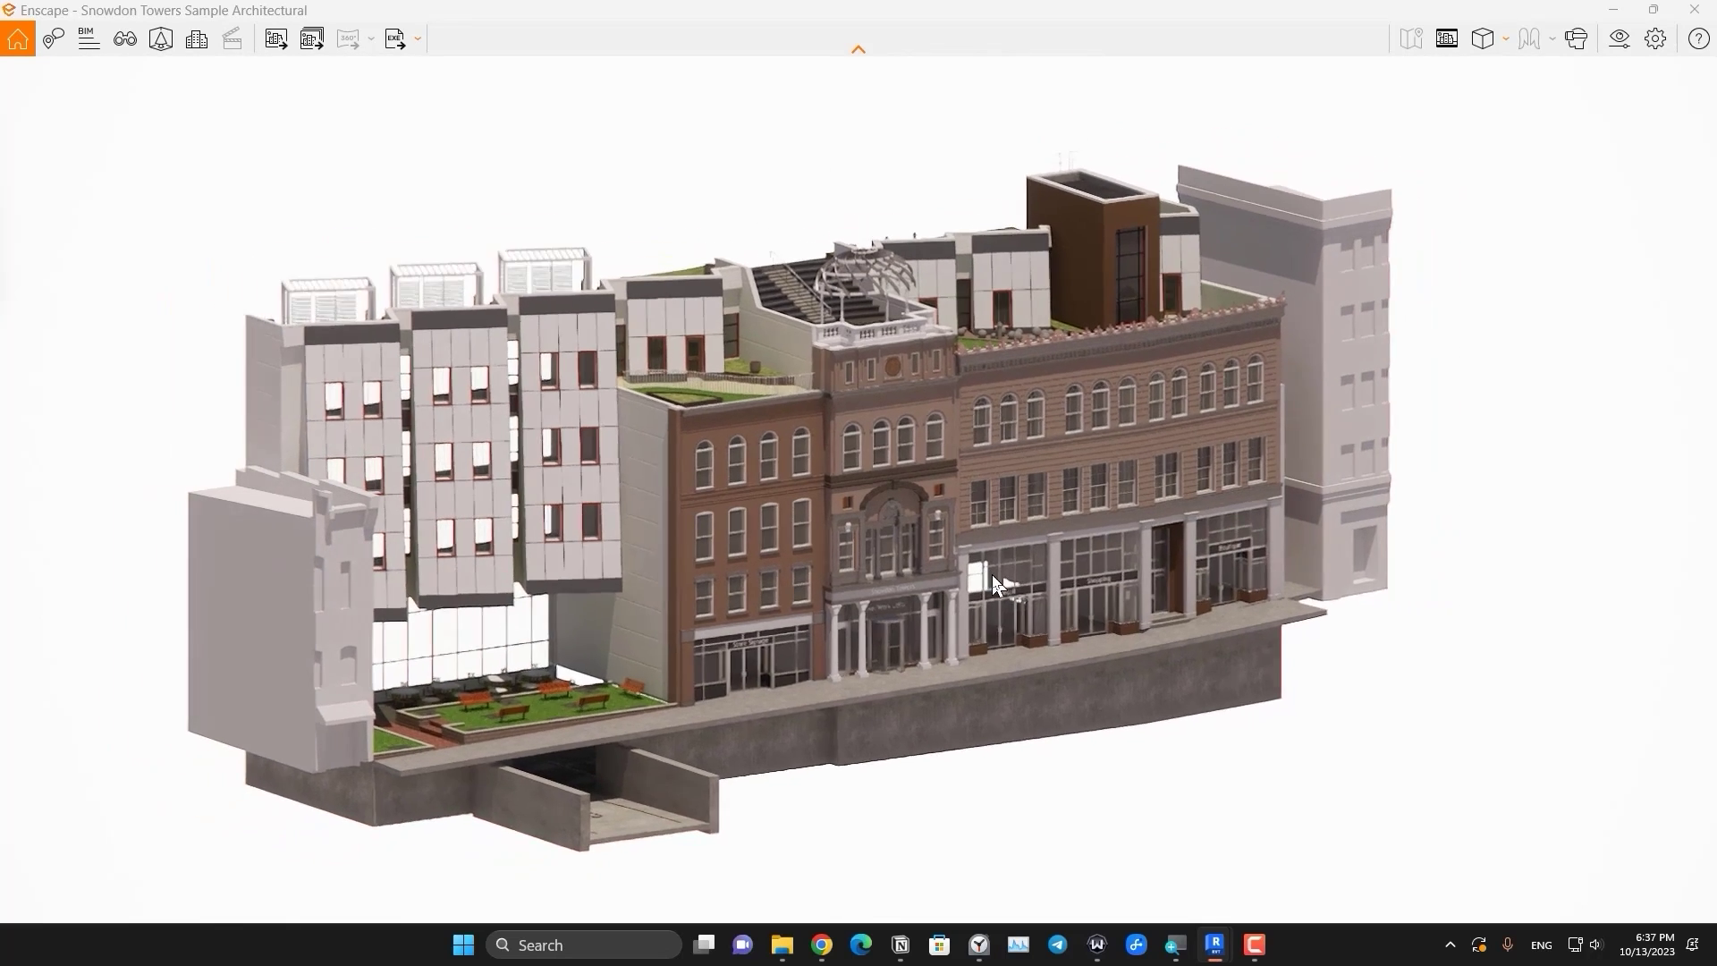
scroll(991, 574, "up", 4)
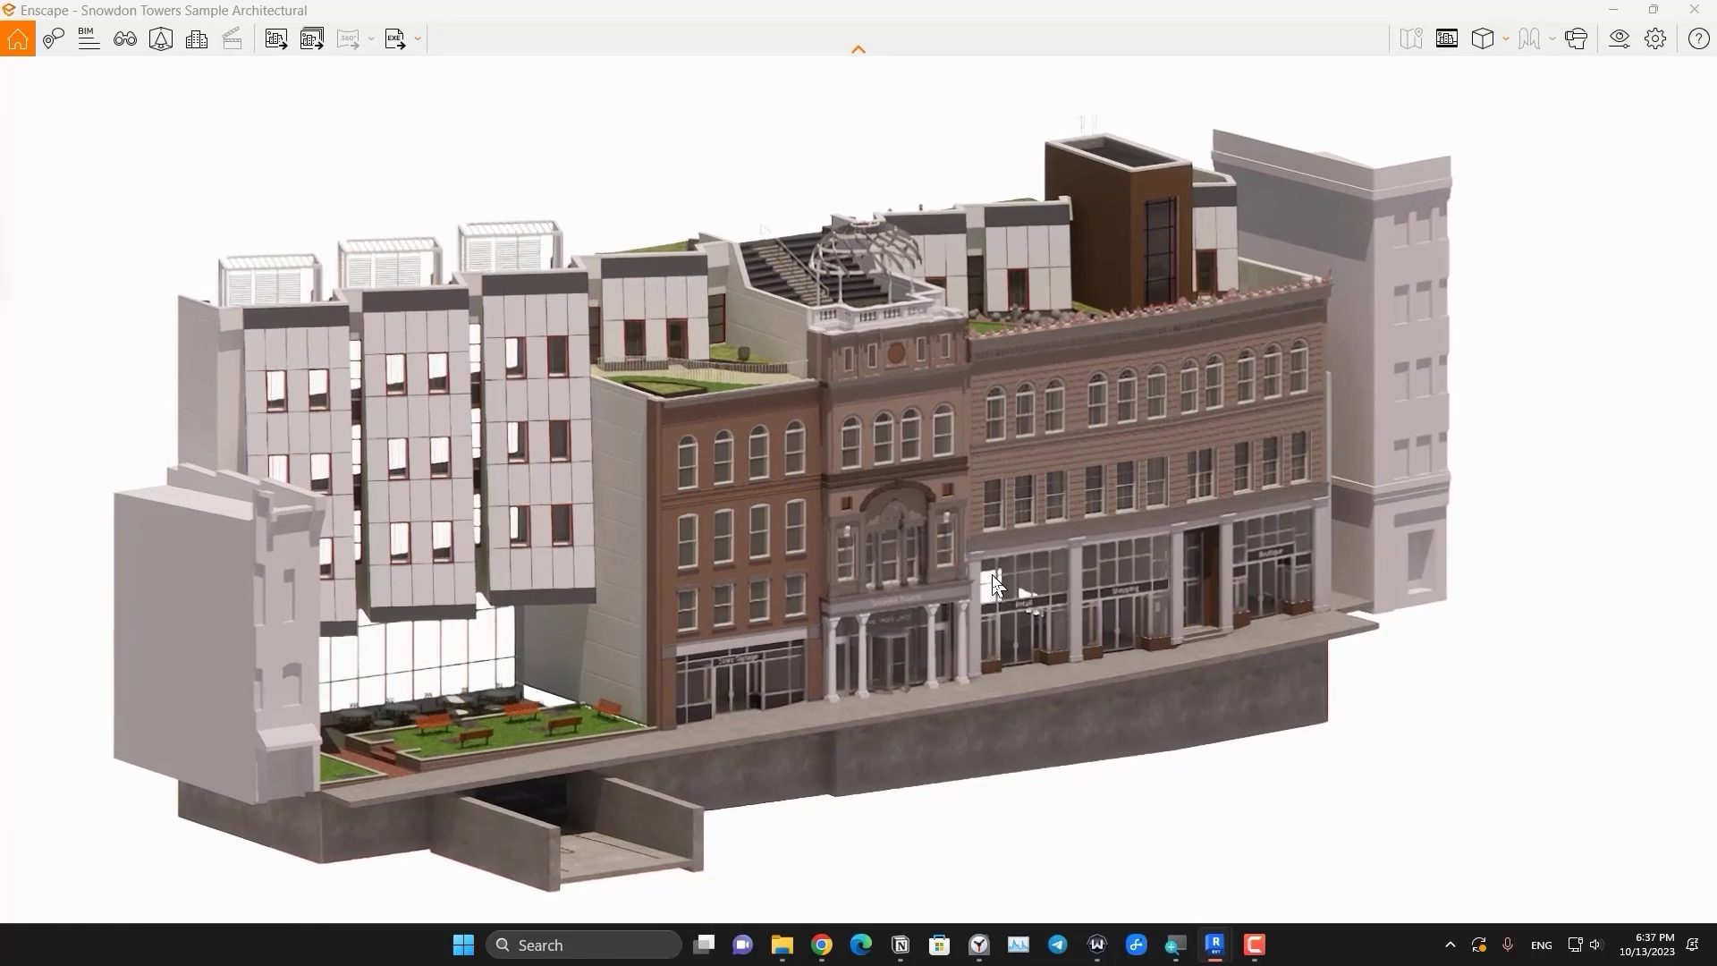
scroll(993, 582, "down", 2)
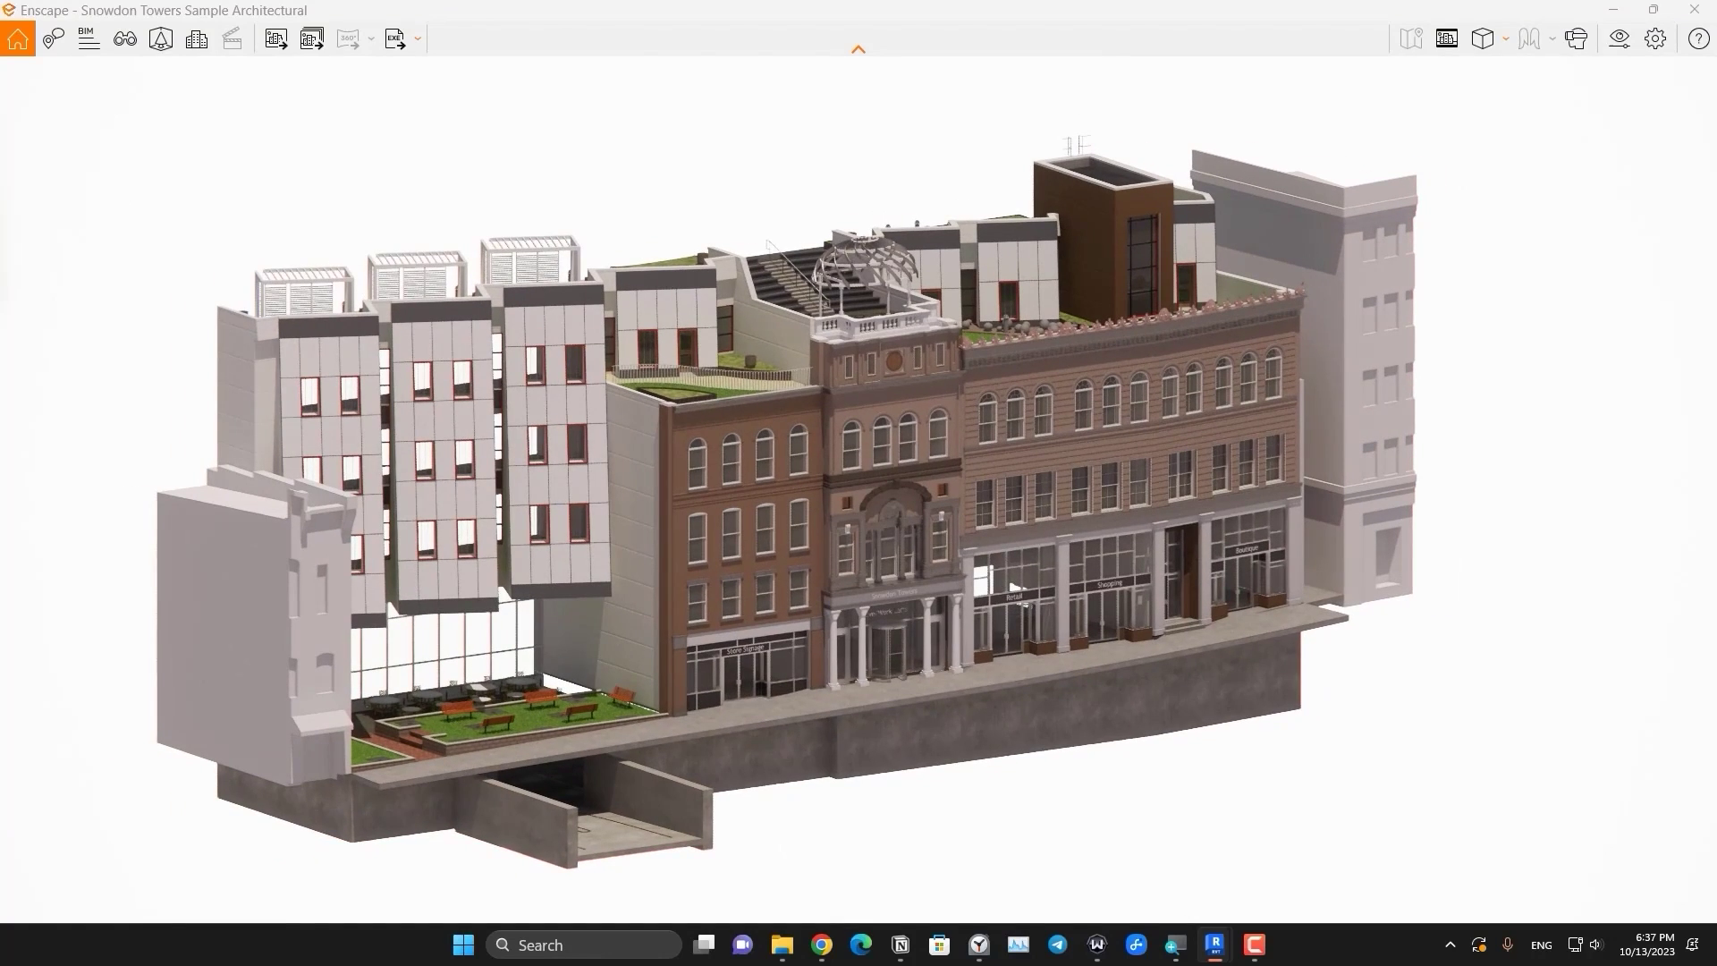
- Start saving the full-colour street-front render as a PNG, naming the new file '3'
left_click(288, 46)
type("3")
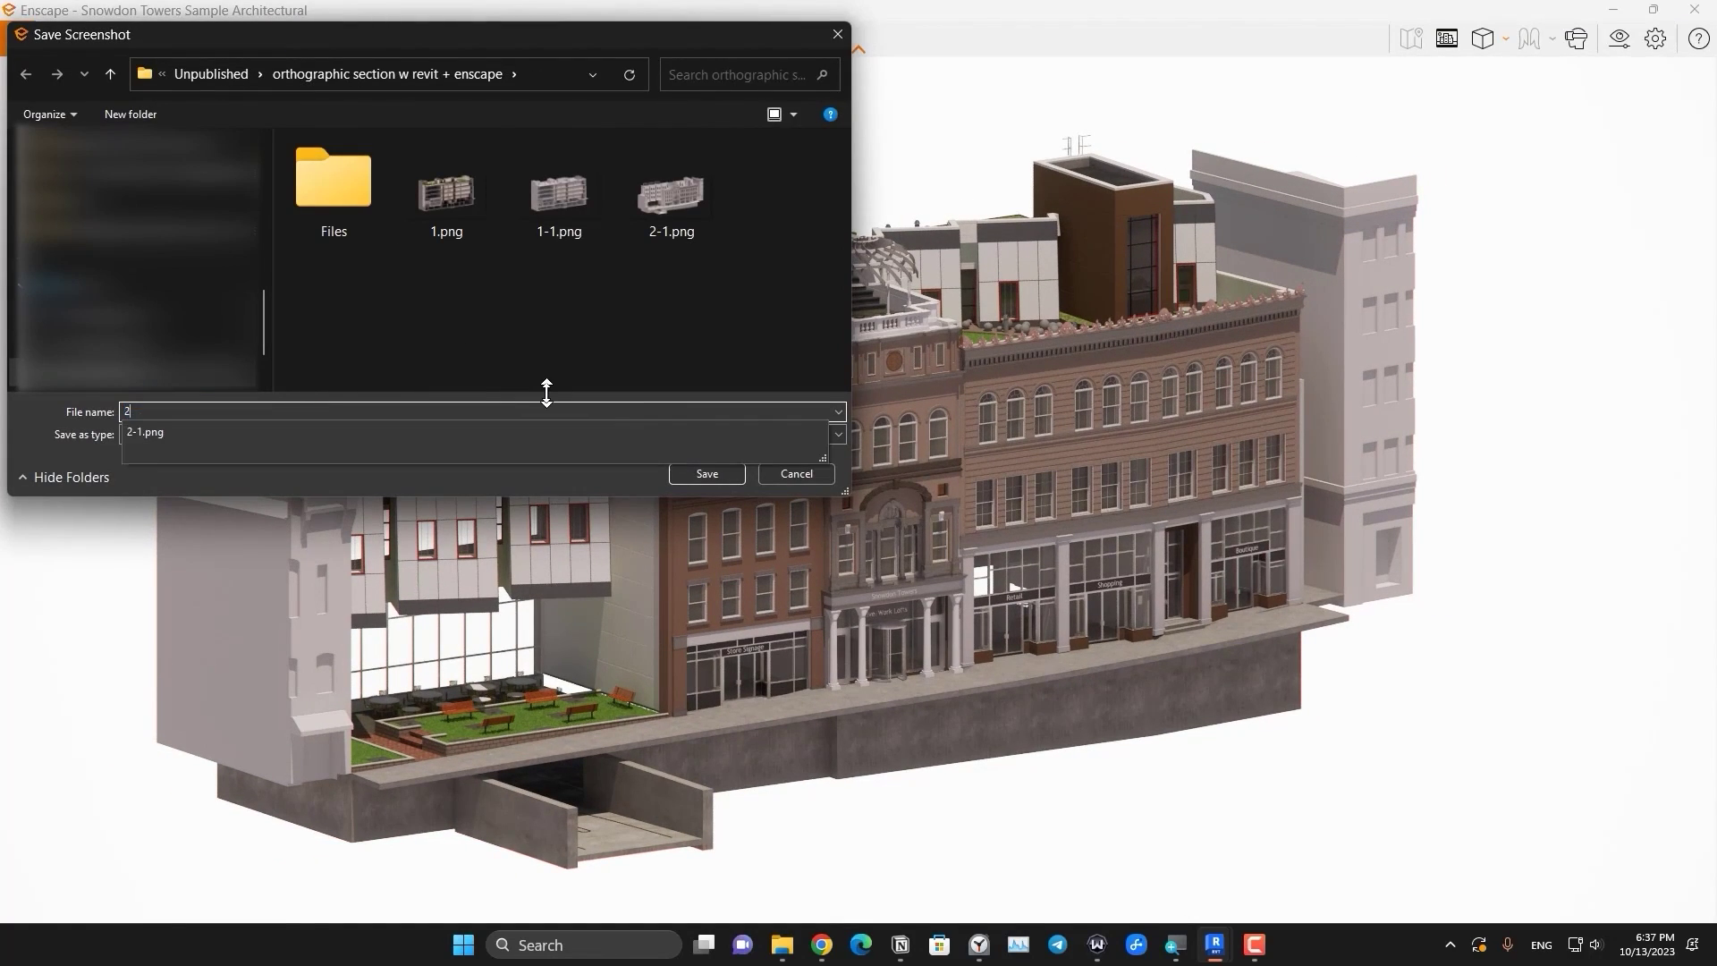